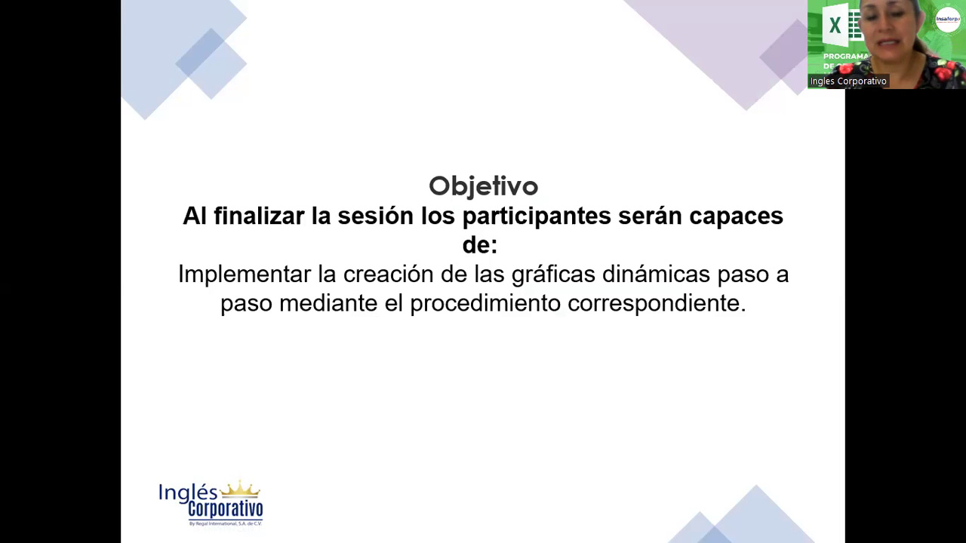
# Advance the slideshow to the 'Gráficos Dinámicos' slide that defines pivot charts
pyautogui.click(430, 86)
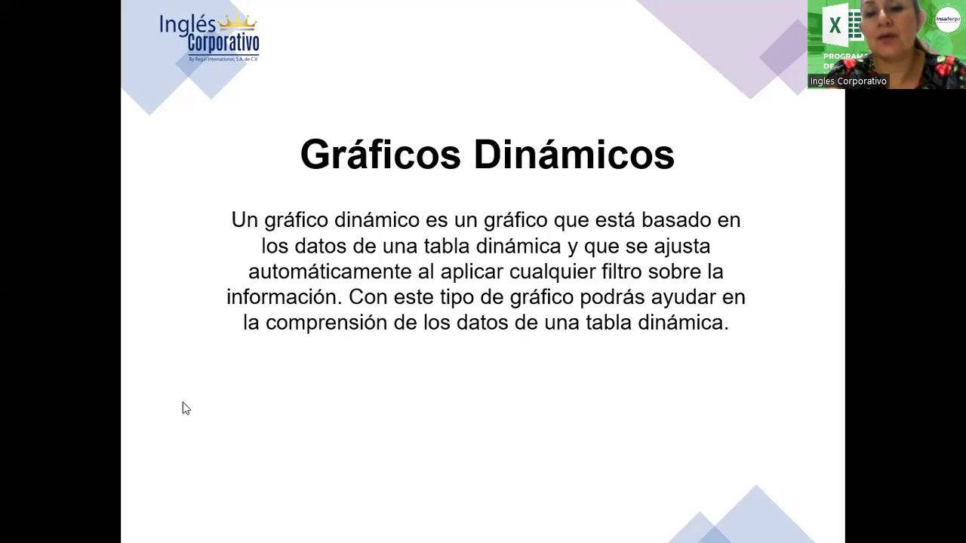
# Advance to the slide on creating a pivot chart with the Gráfico dinámico command
pyautogui.click(261, 383)
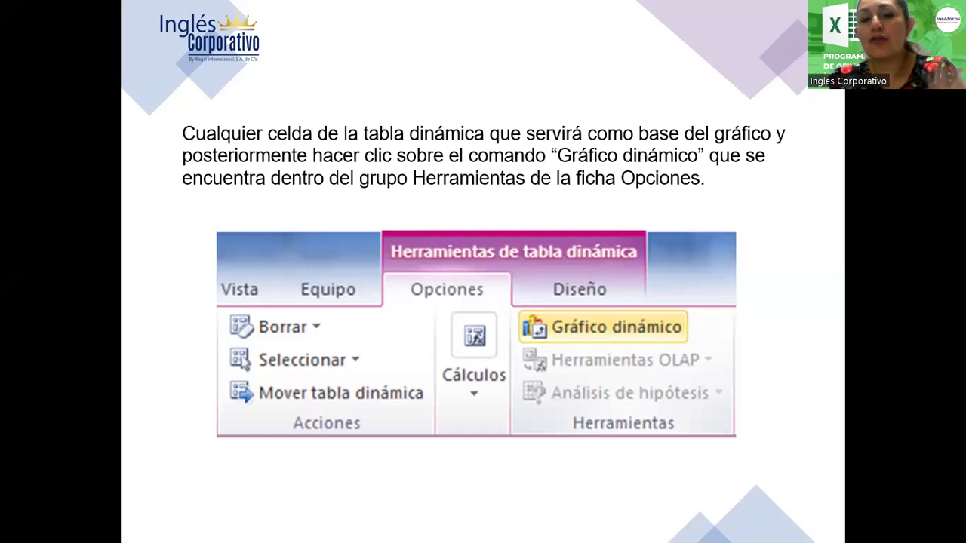
pyautogui.moveTo(185, 408)
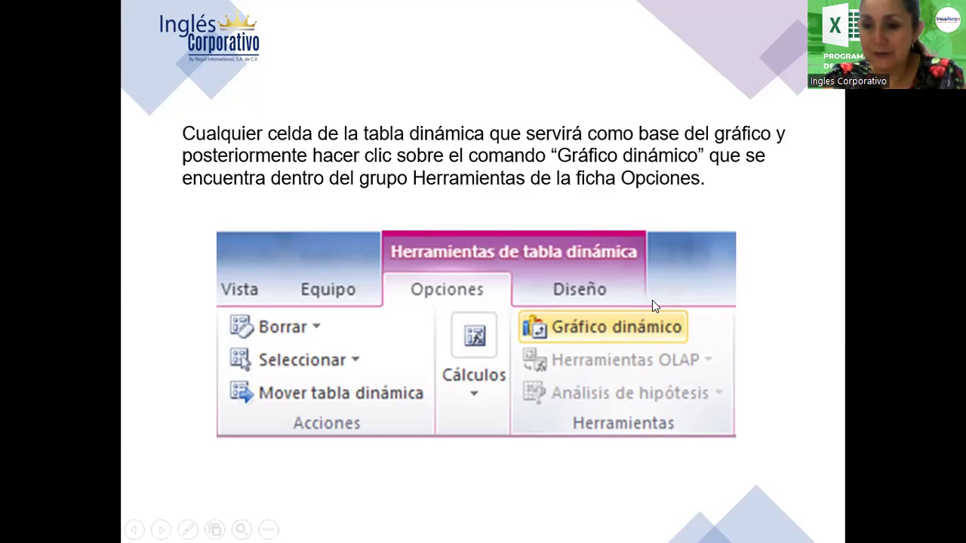
# Advance to the slide on the Insertar gráfico dialog with a sample pivot column chart
pyautogui.click(696, 218)
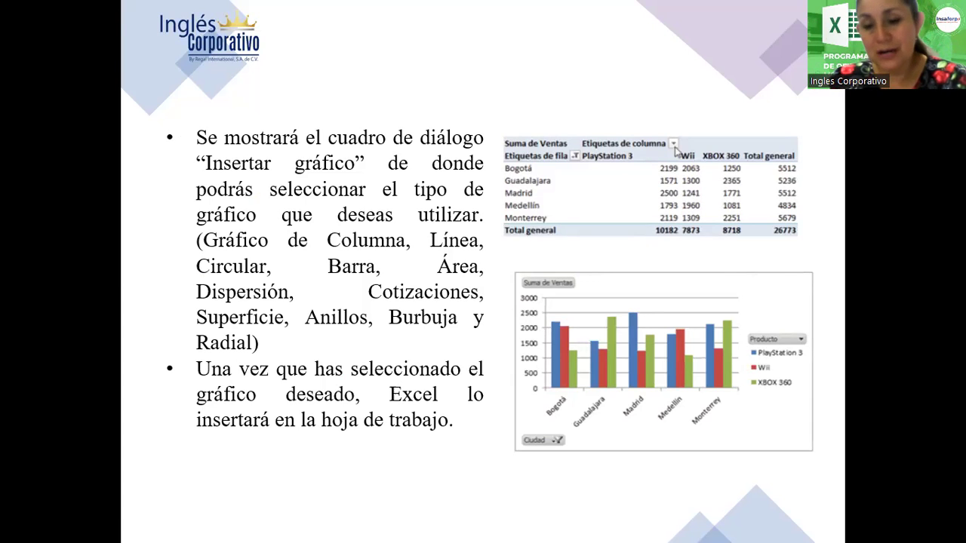
# Finish and exit the slideshow, returning to Gráficos Dinamicos.xlsx in Excel
pyautogui.click(246, 240)
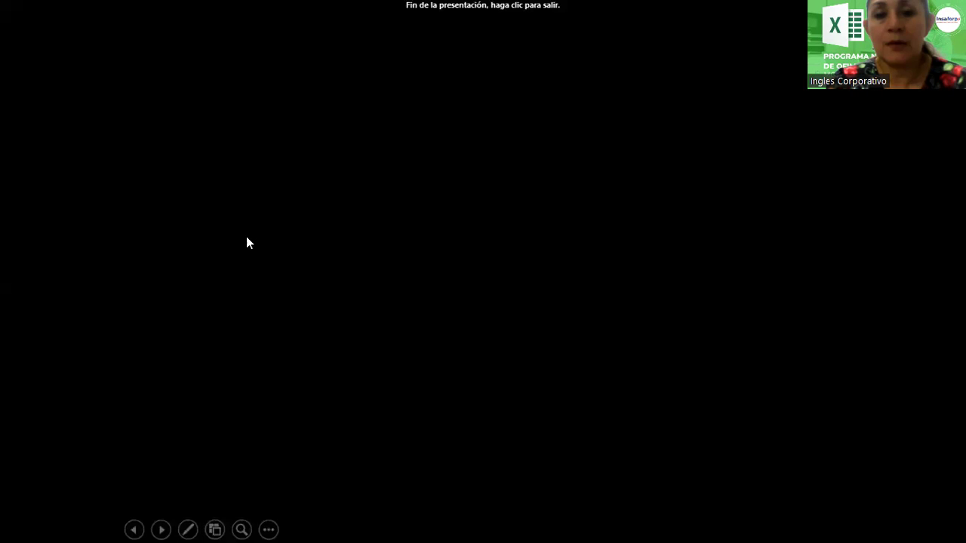
pyautogui.click(512, 443)
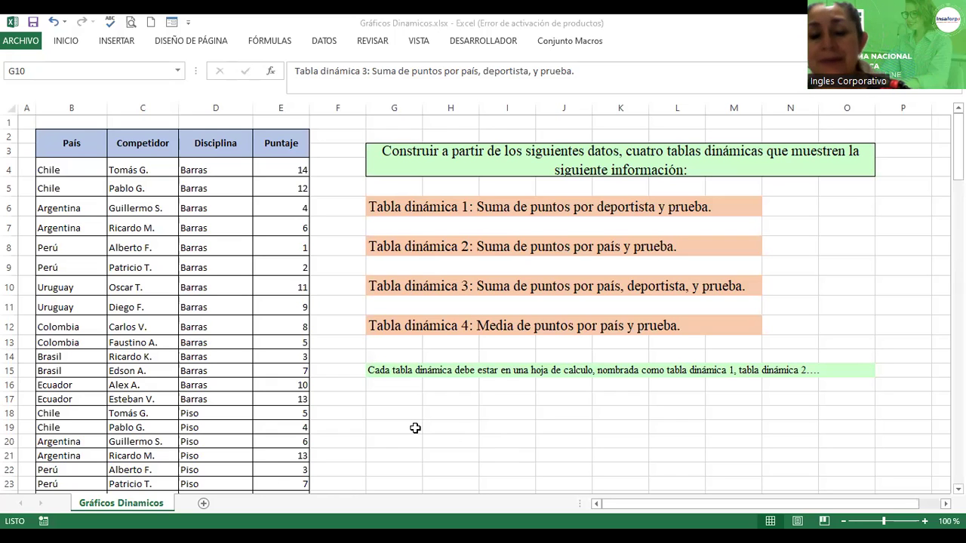
pyautogui.click(152, 431)
pyautogui.moveTo(155, 453); pyautogui.dragTo(154, 455)
pyautogui.click(521, 314)
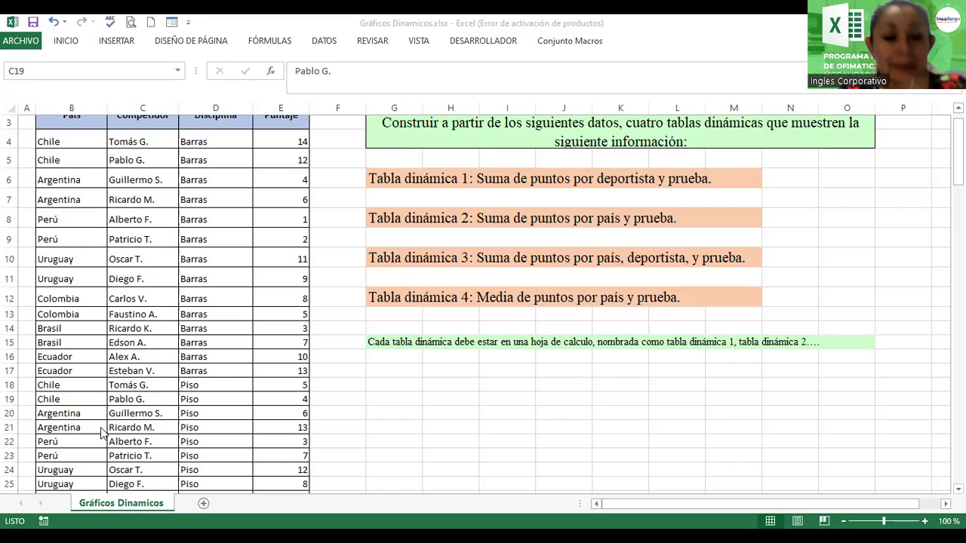
pyautogui.click(190, 199)
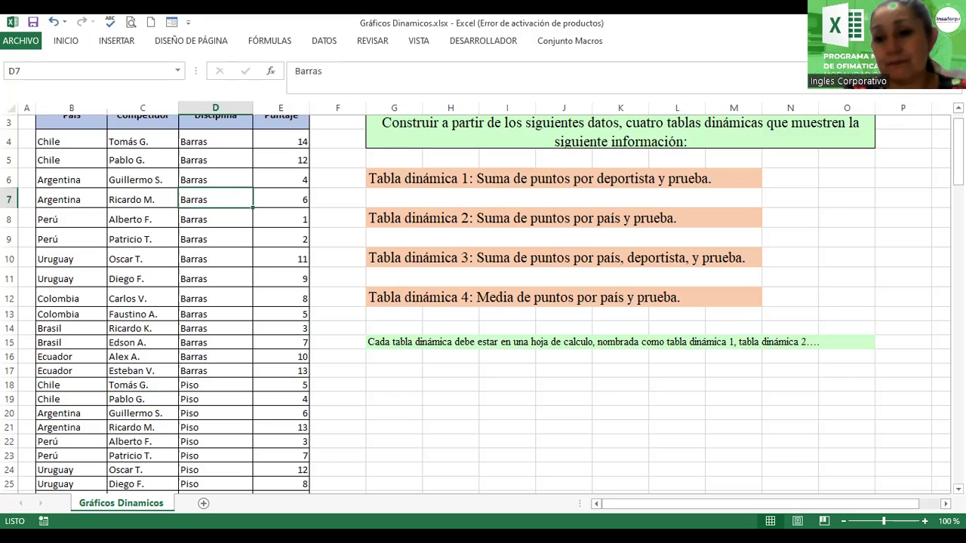
pyautogui.moveTo(957, 151); pyautogui.dragTo(957, 136)
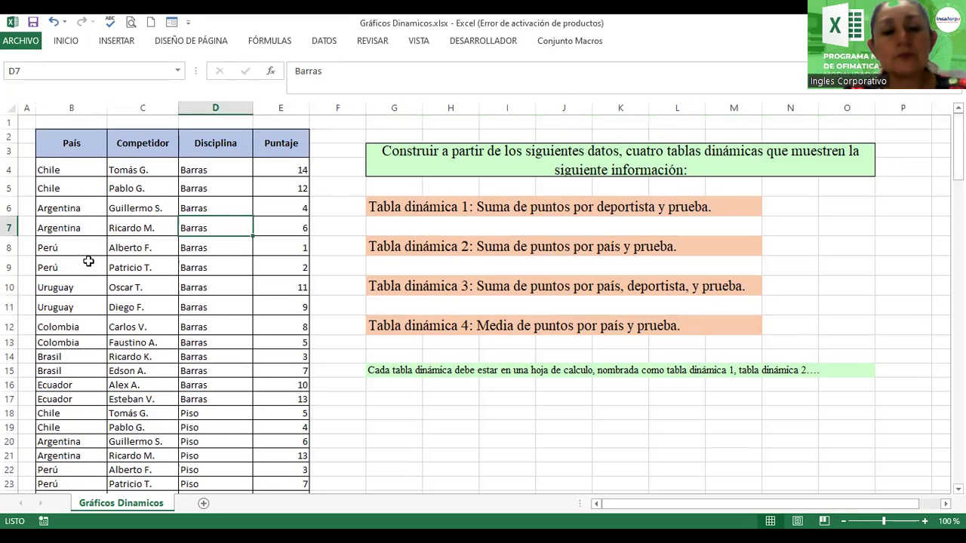
# Create a pivot table from range B2:E143 on a new worksheet
pyautogui.click(116, 41)
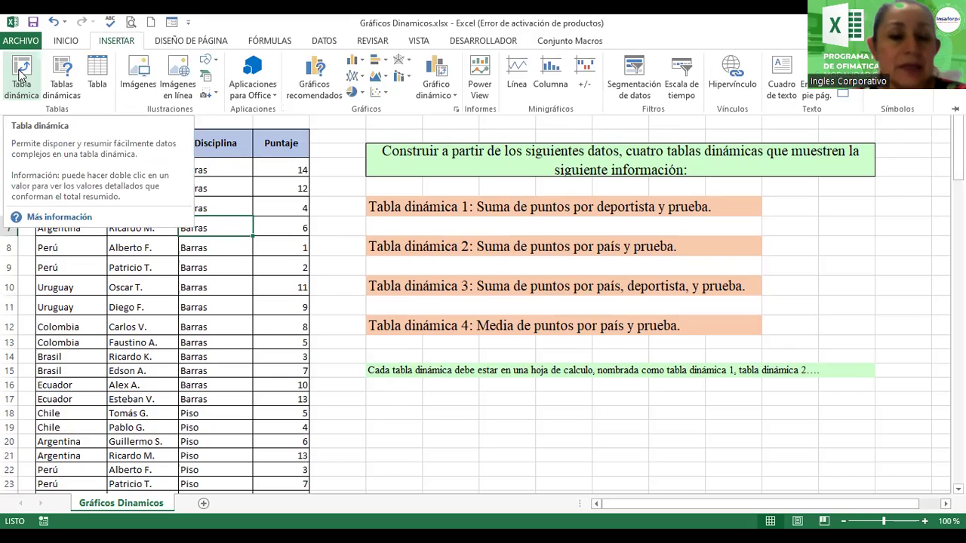
pyautogui.click(21, 75)
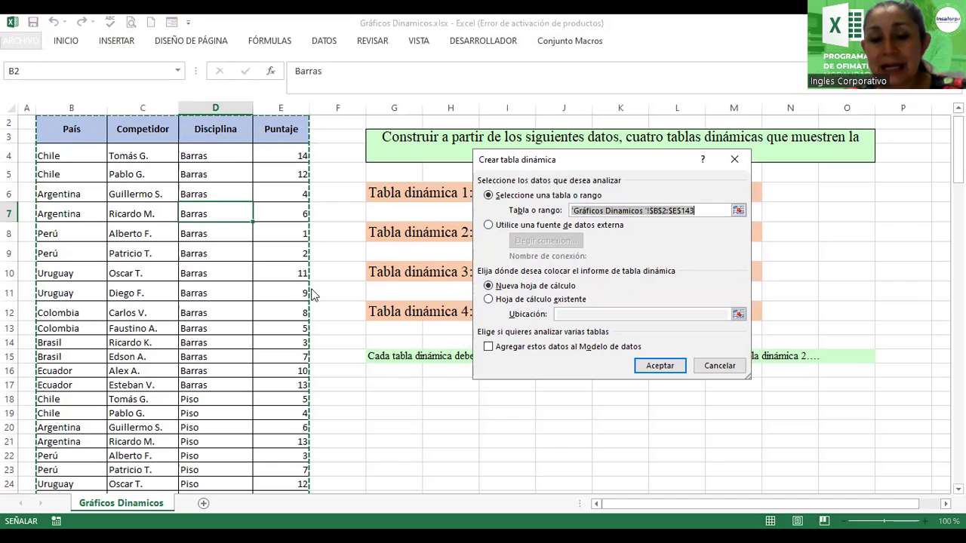
pyautogui.moveTo(619, 165); pyautogui.dragTo(216, 146)
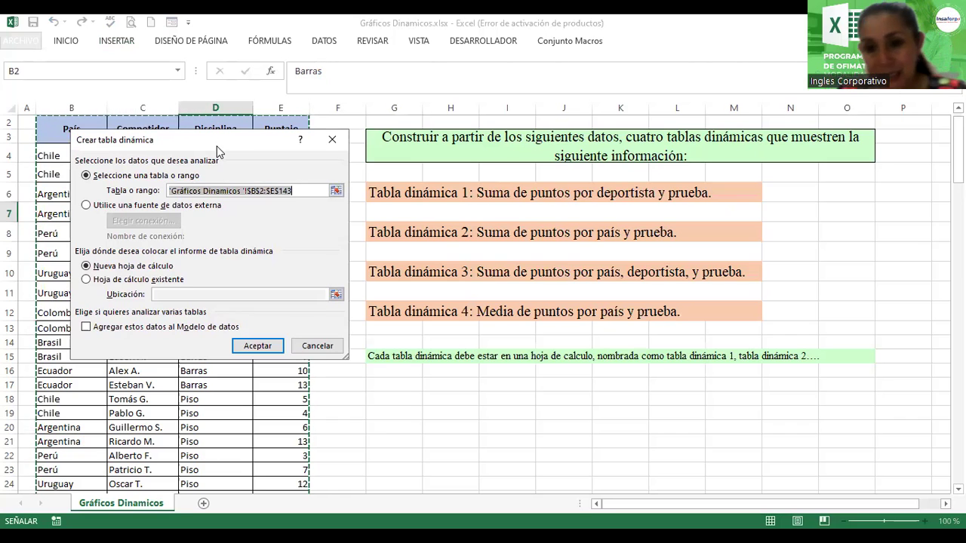
pyautogui.click(245, 346)
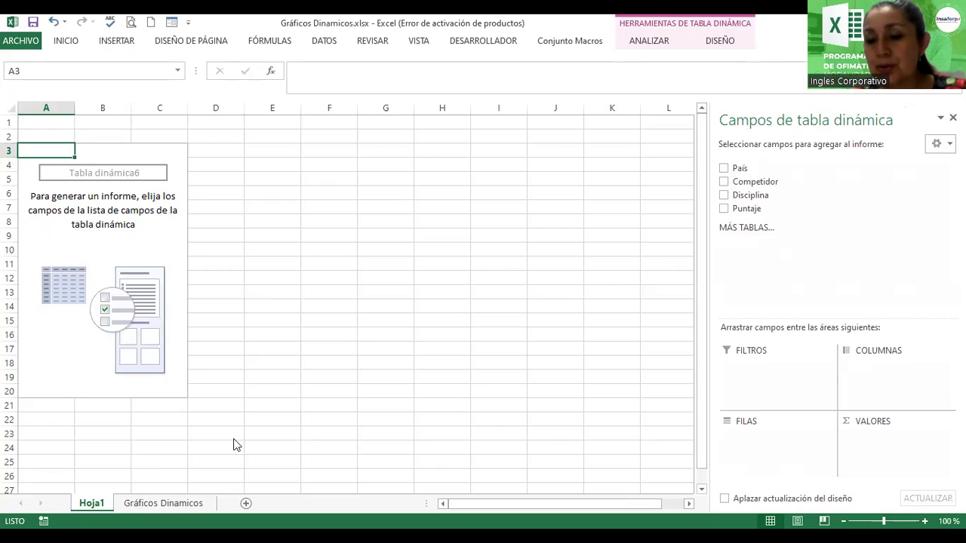
# Add Puntaje as the counted value and Competidor as the pivot rows
pyautogui.moveTo(747, 209)
pyautogui.mouseDown()
pyautogui.moveTo(860, 270)
pyautogui.moveTo(874, 445)
pyautogui.mouseUp()
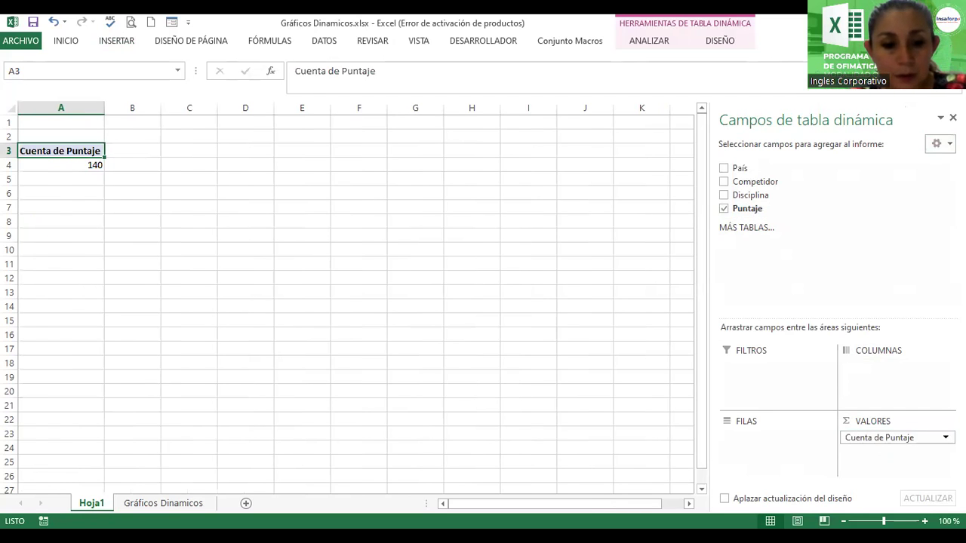
pyautogui.hotkey('ctrl', 'pagedown')
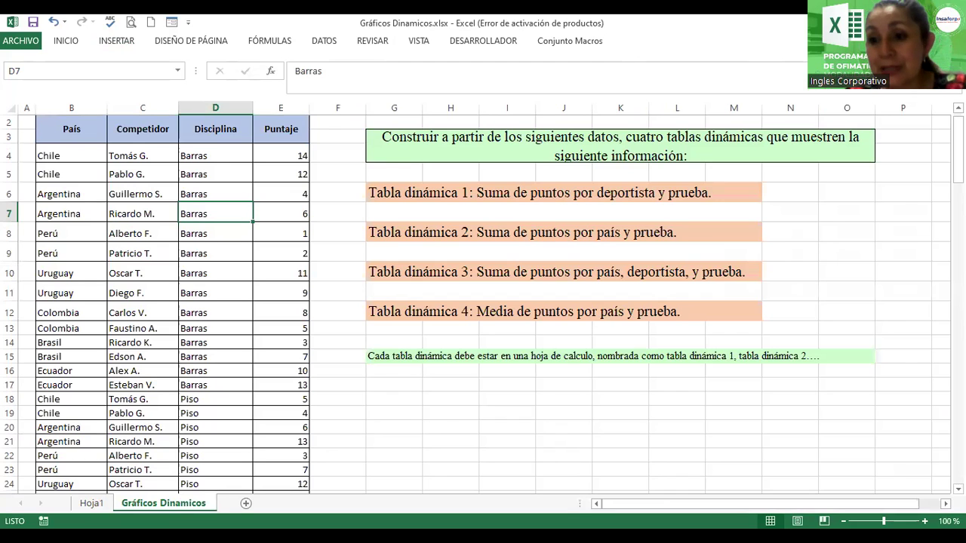
pyautogui.click(91, 504)
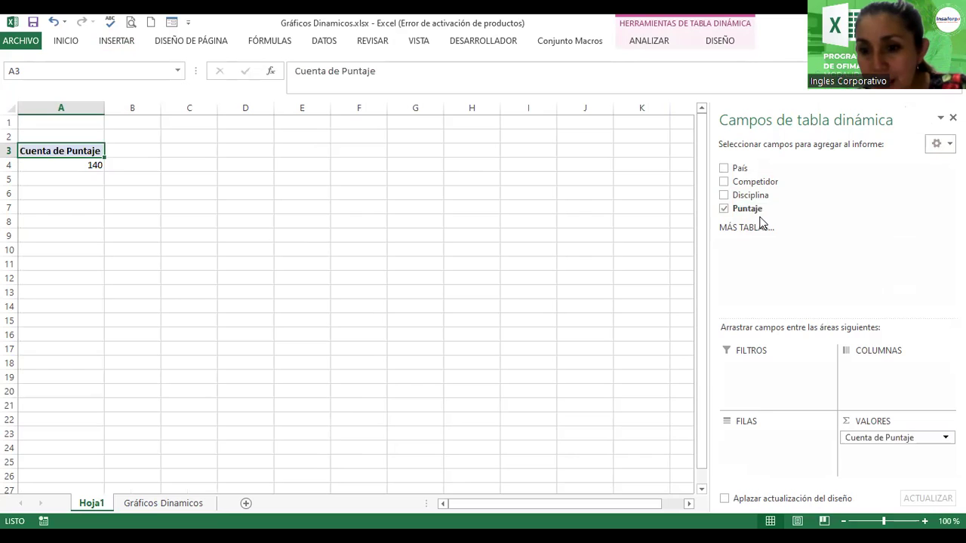
pyautogui.moveTo(764, 181); pyautogui.dragTo(767, 452)
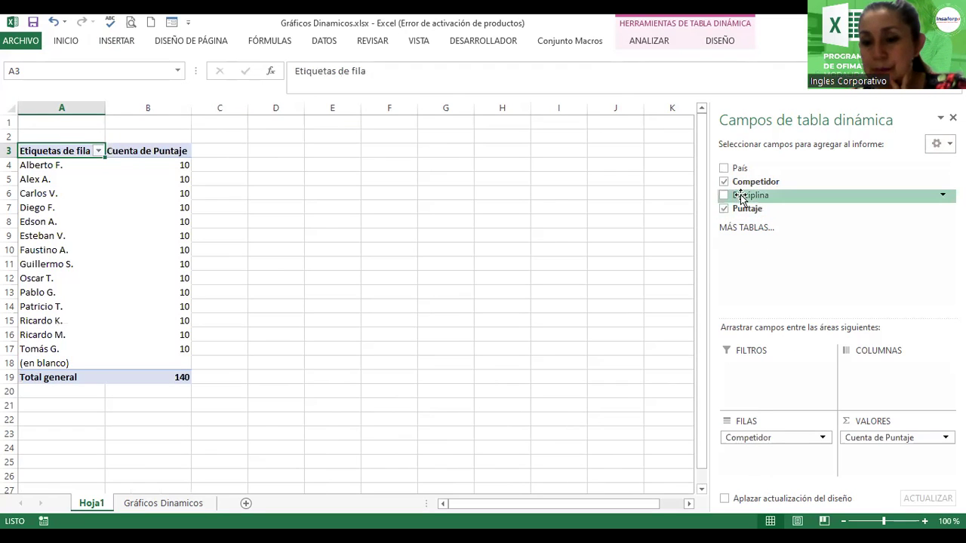
# Place Disciplina as a report filter above the pivot table
pyautogui.moveTo(740, 198); pyautogui.dragTo(788, 407)
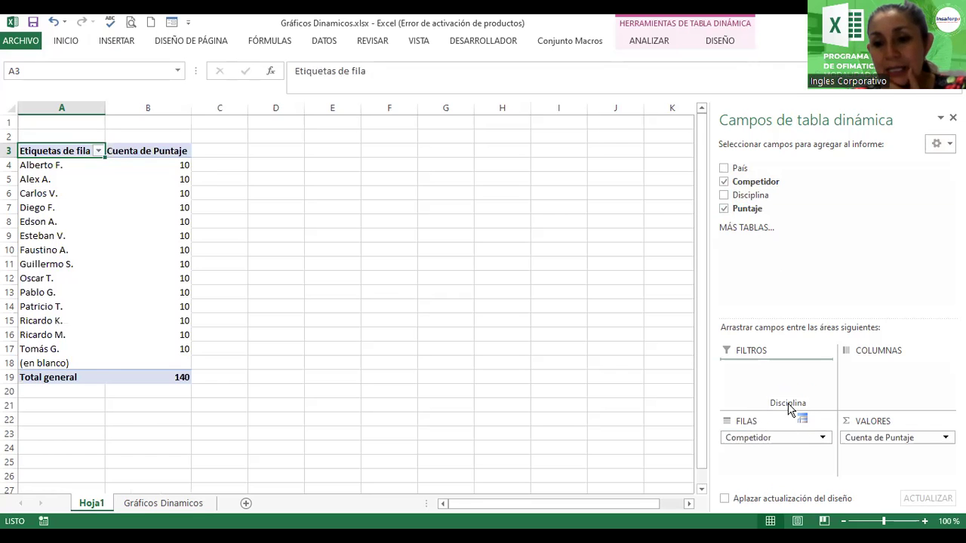
pyautogui.moveTo(788, 407); pyautogui.dragTo(776, 476)
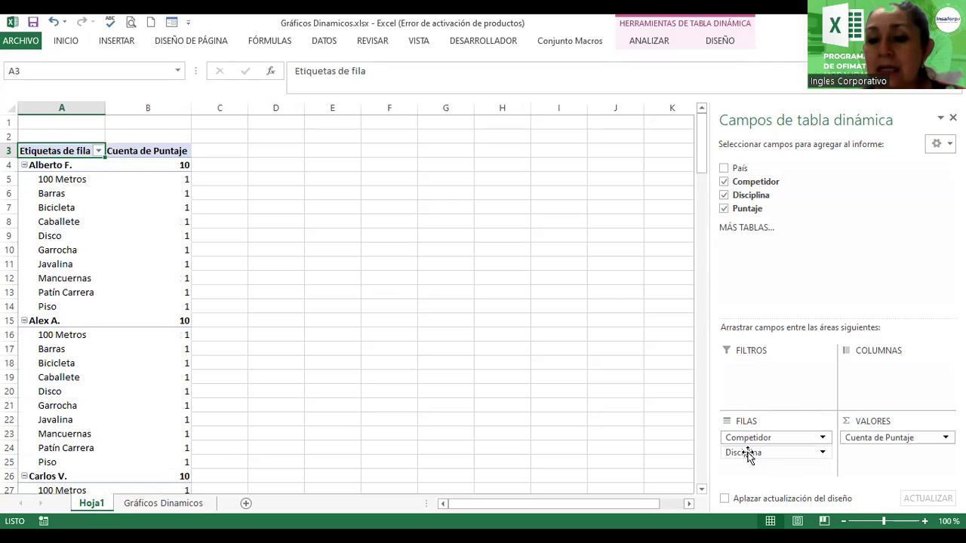
pyautogui.moveTo(744, 452)
pyautogui.mouseDown()
pyautogui.moveTo(875, 376)
pyautogui.moveTo(874, 367)
pyautogui.mouseUp()
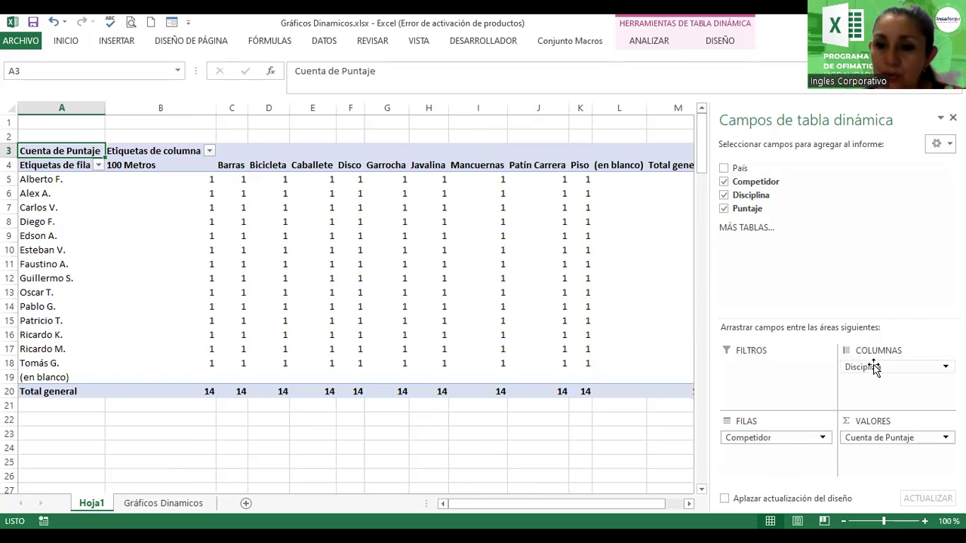
pyautogui.moveTo(874, 367); pyautogui.dragTo(755, 365)
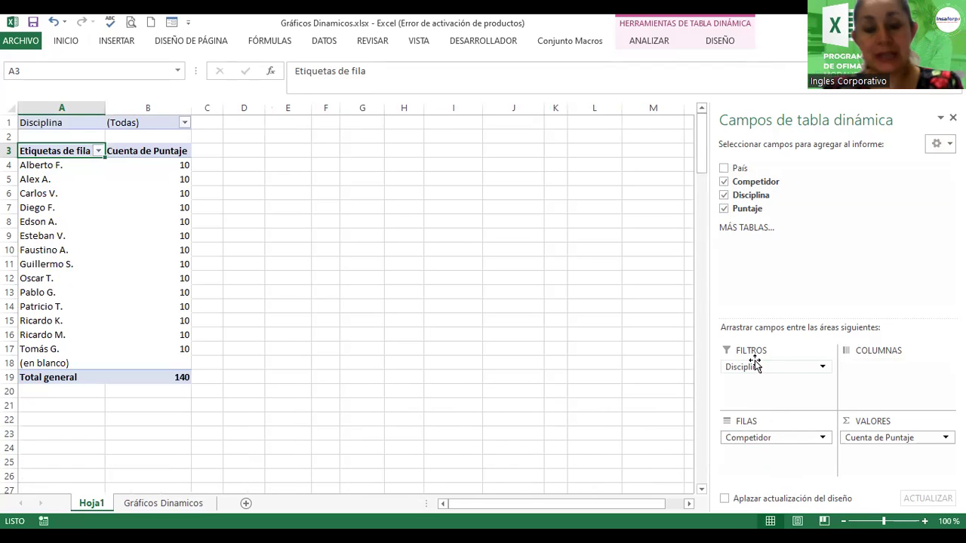
# Filter Disciplina to Javalina, leaving 14 competitors with a count total of 14
pyautogui.click(183, 123)
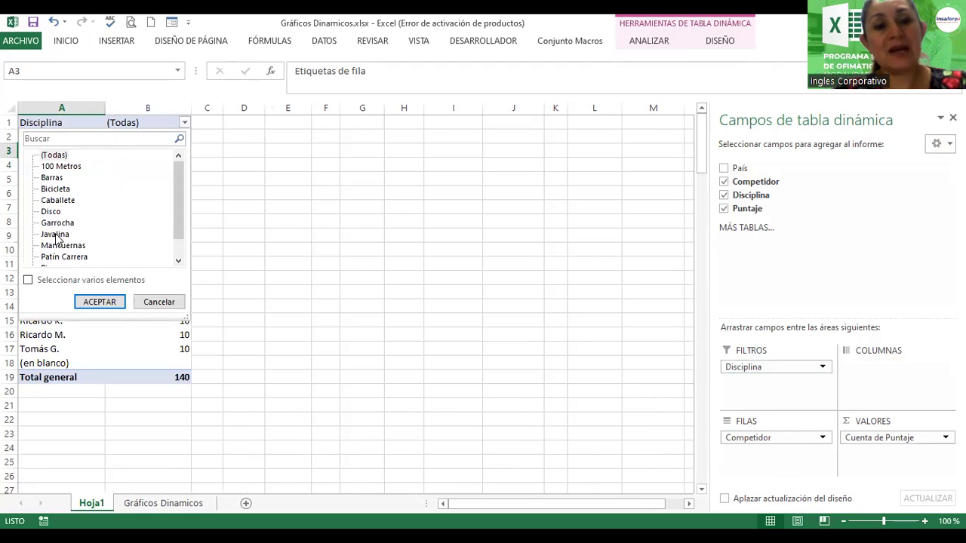
pyautogui.click(56, 234)
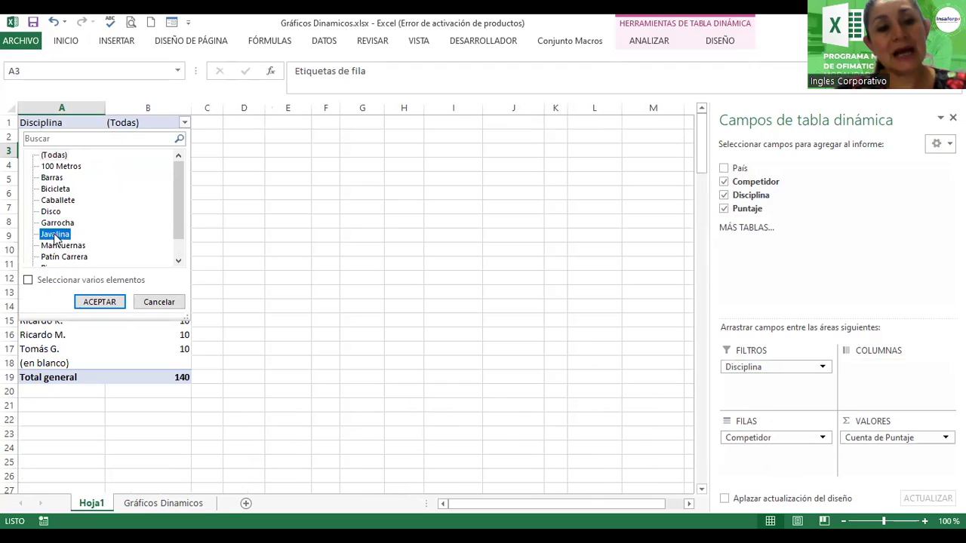
pyautogui.click(100, 302)
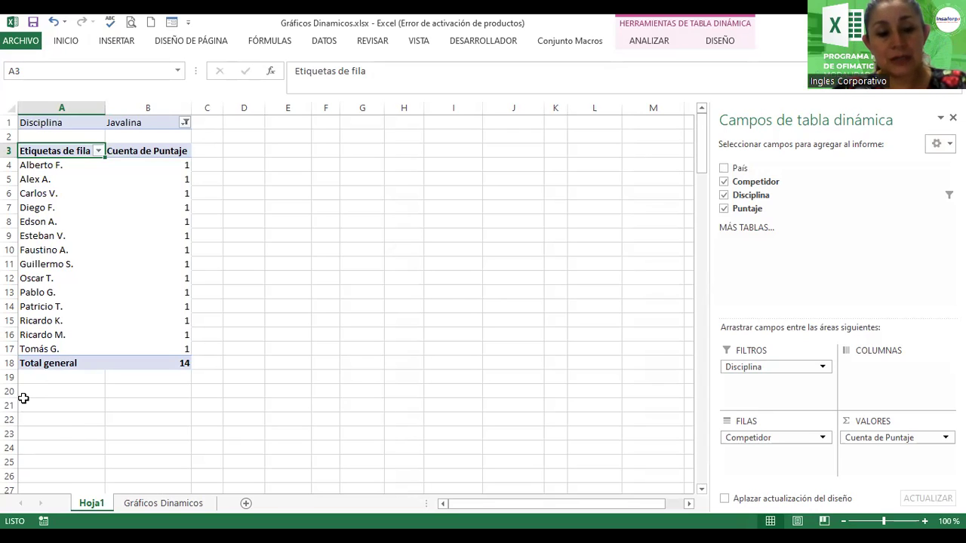
pyautogui.doubleClick(97, 503)
pyautogui.write('TD')
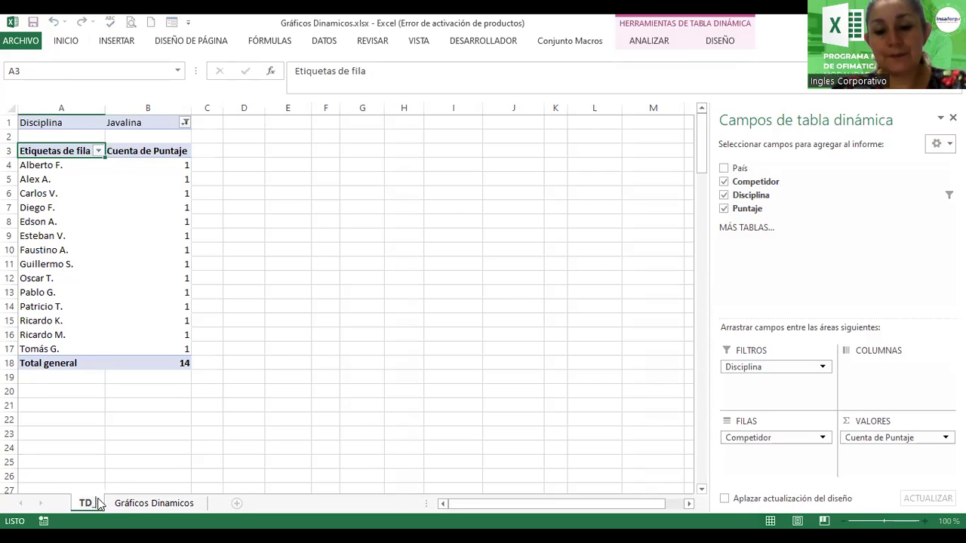
pyautogui.write('_1')
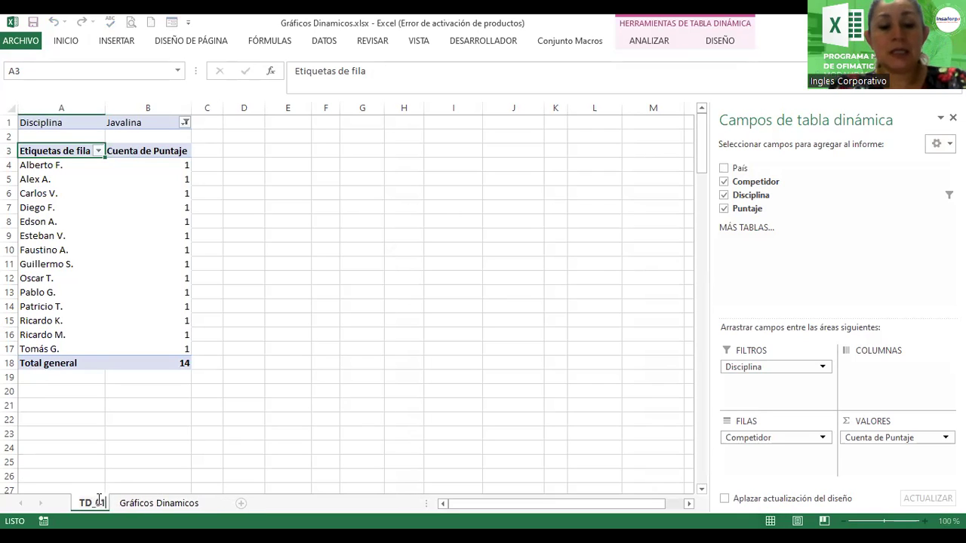
pyautogui.press('Return')
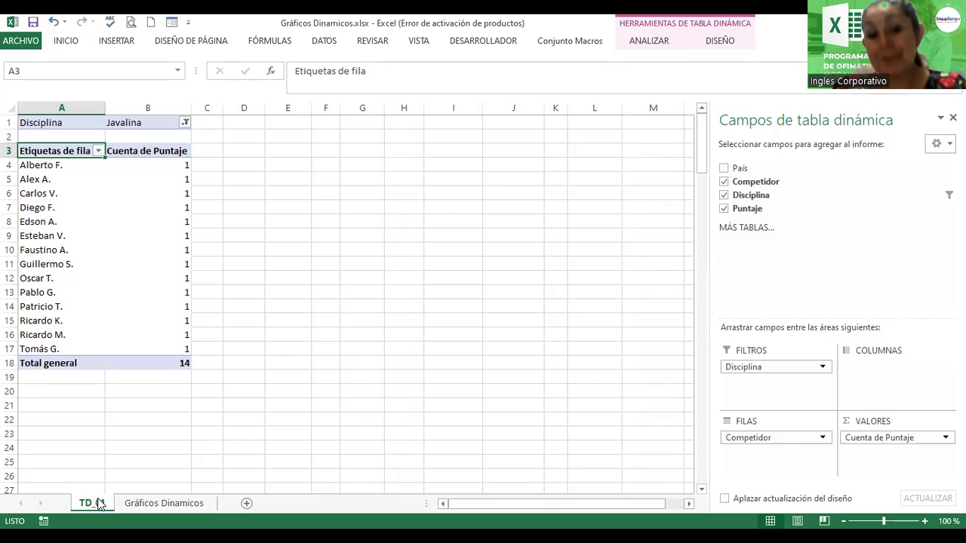
pyautogui.click(103, 236)
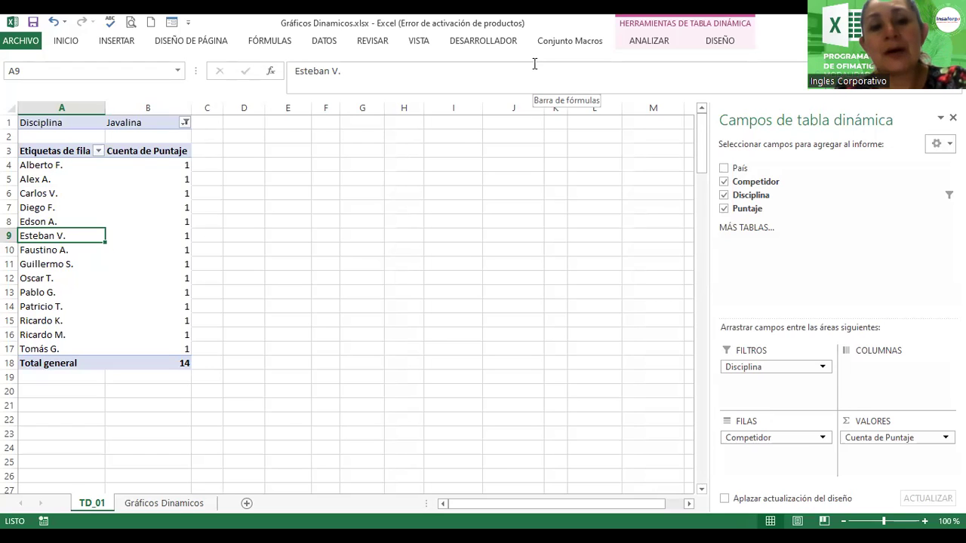
# Open and cancel the pivot chart dialog, then bring up the Cuenta de Puntaje field options
pyautogui.click(653, 43)
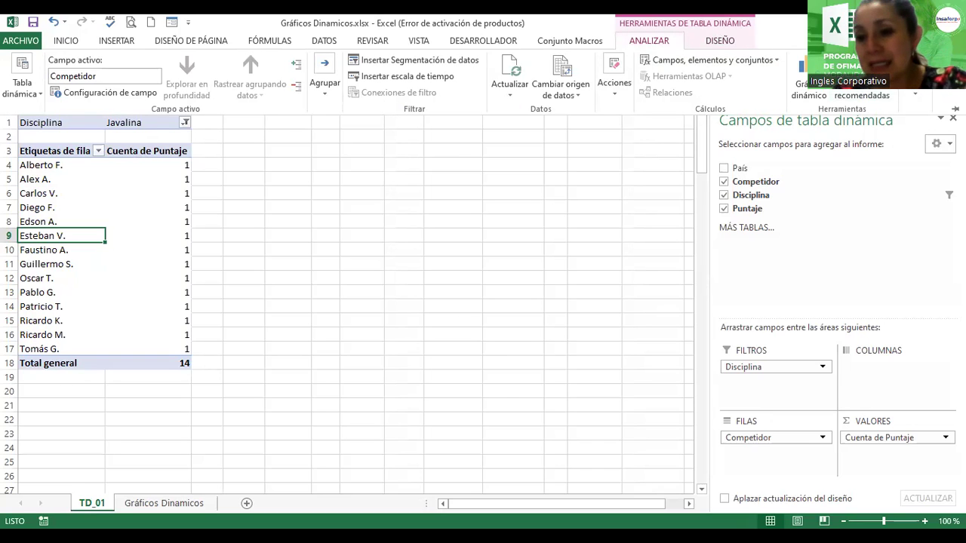
pyautogui.click(676, 48)
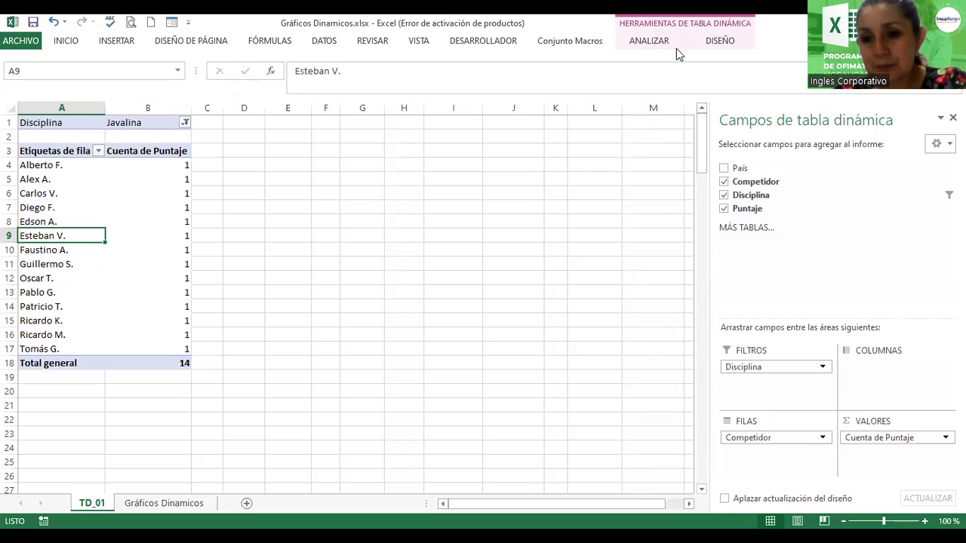
pyautogui.click(661, 44)
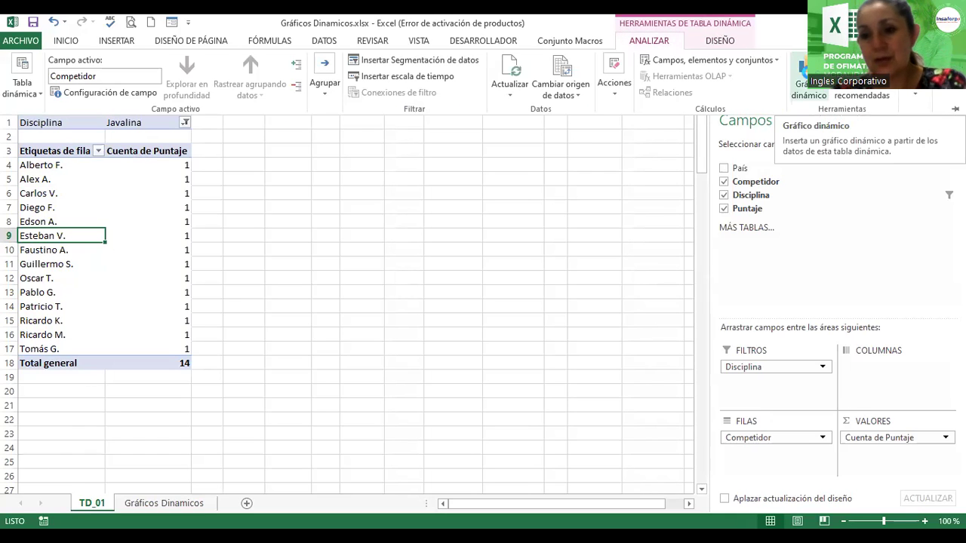
pyautogui.click(805, 76)
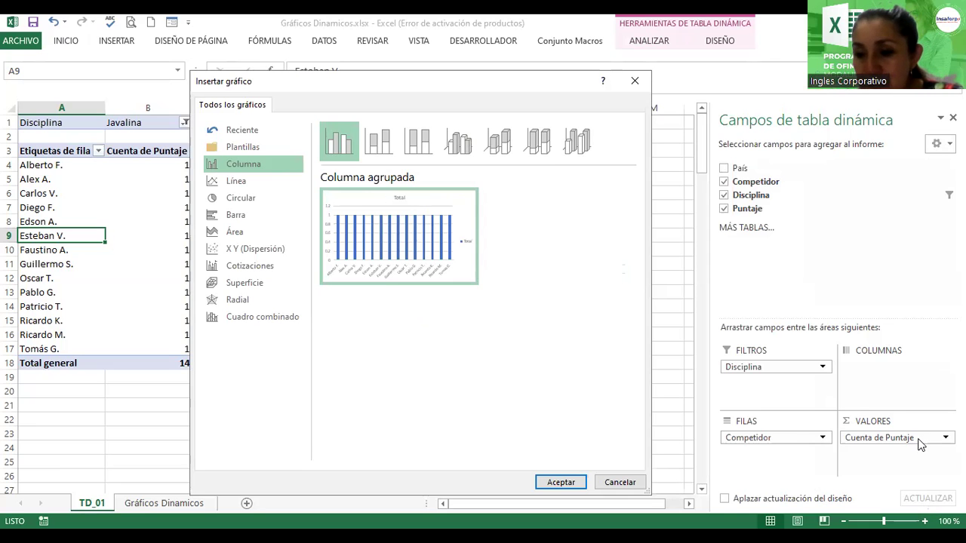
pyautogui.click(636, 483)
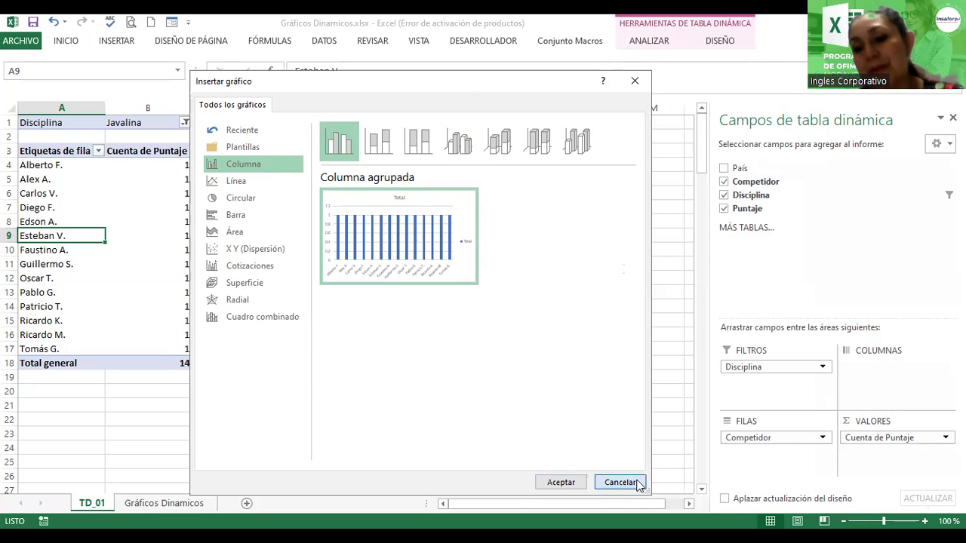
pyautogui.click(916, 437)
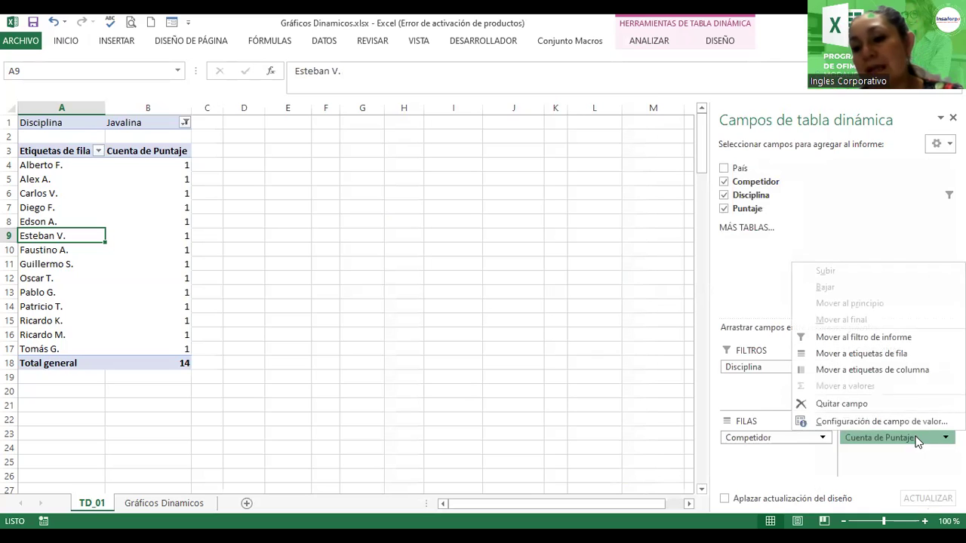
# Summarise Puntaje as Suma instead of count, giving a grand total of 105
pyautogui.click(846, 423)
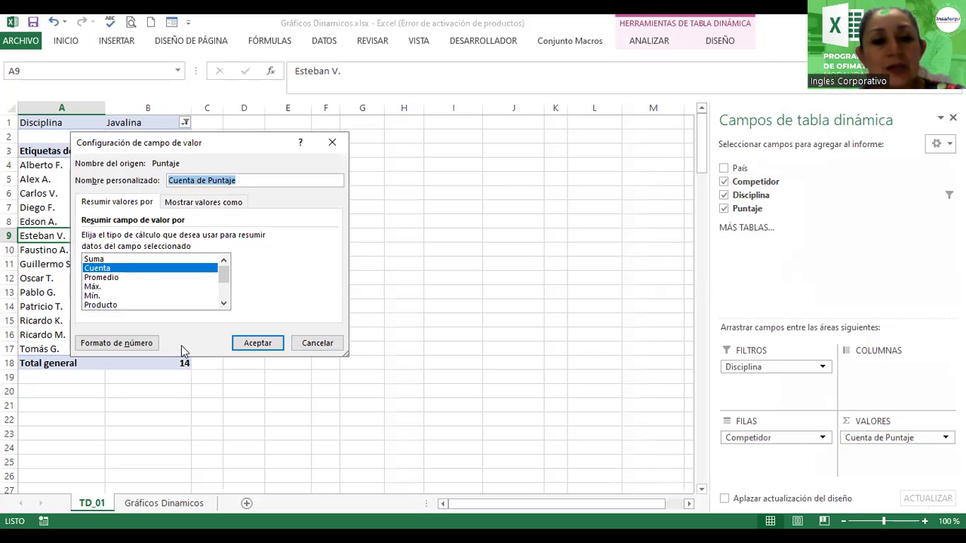
pyautogui.click(101, 259)
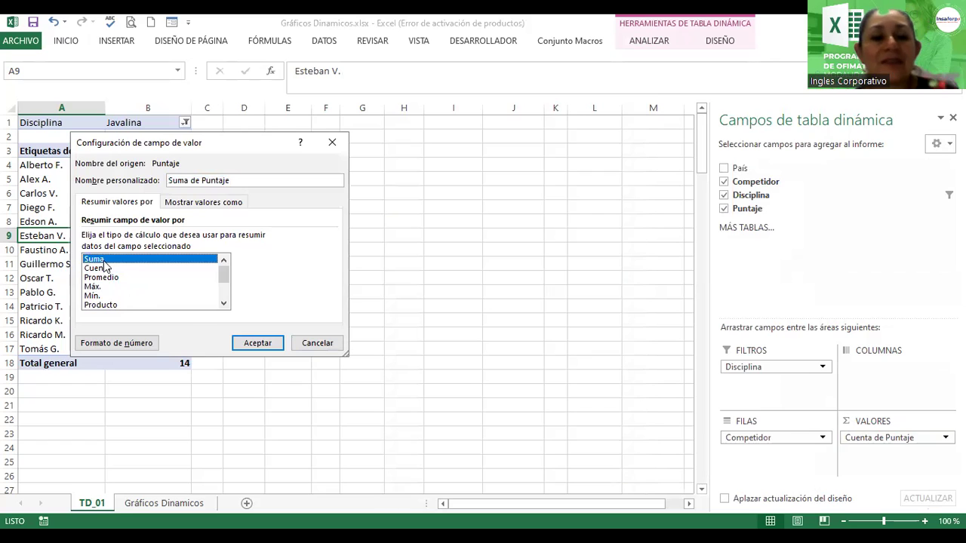
pyautogui.click(272, 344)
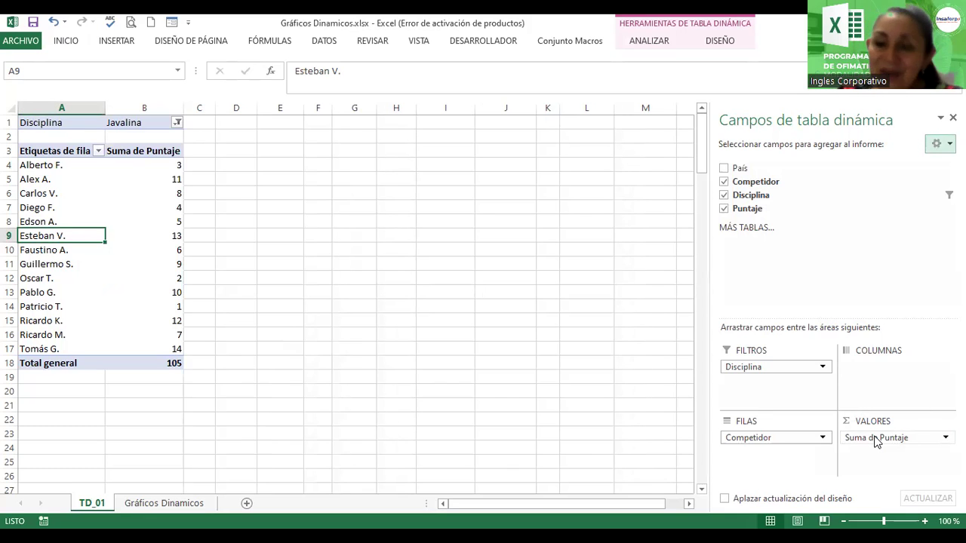
pyautogui.click(138, 238)
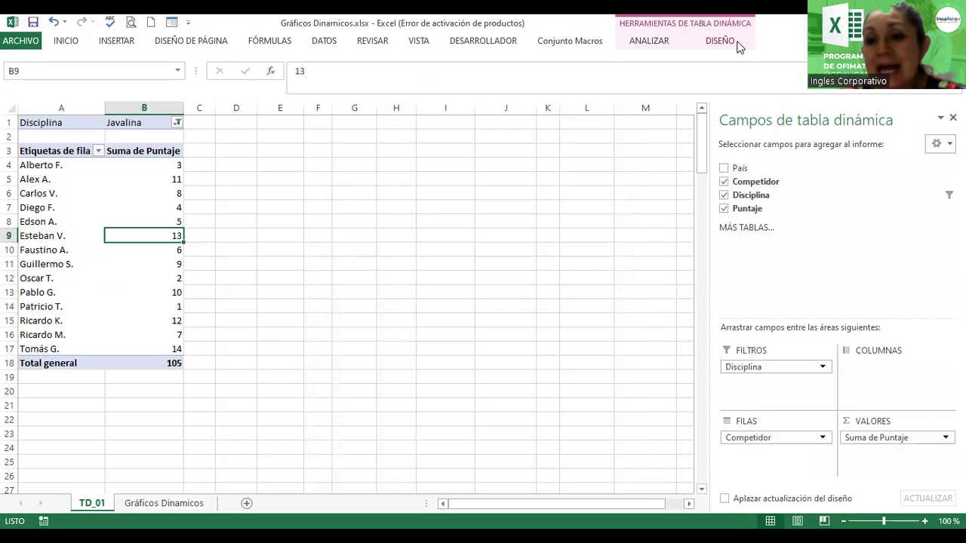
pyautogui.click(648, 42)
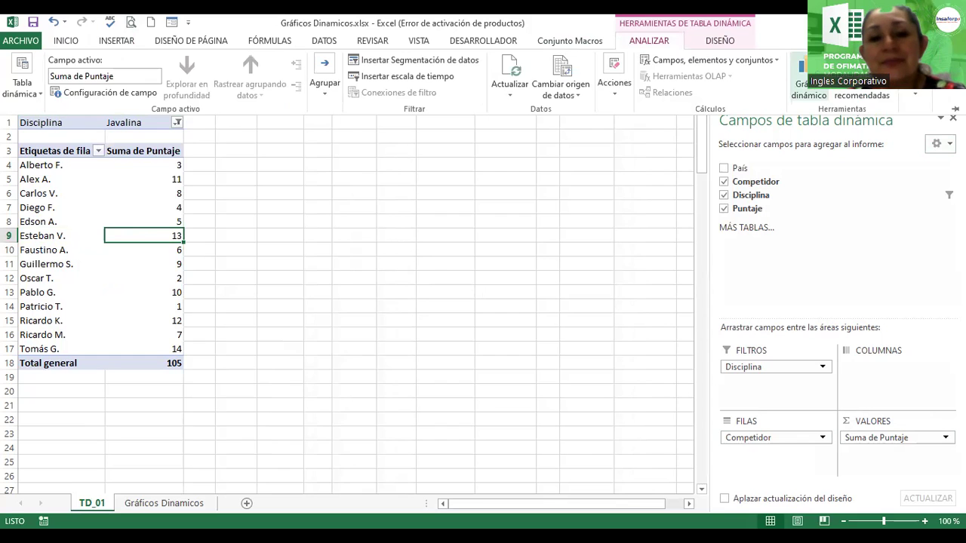
# Insert a 3D clustered column pivot chart of each Javalina competitor's summed Puntaje
pyautogui.click(809, 79)
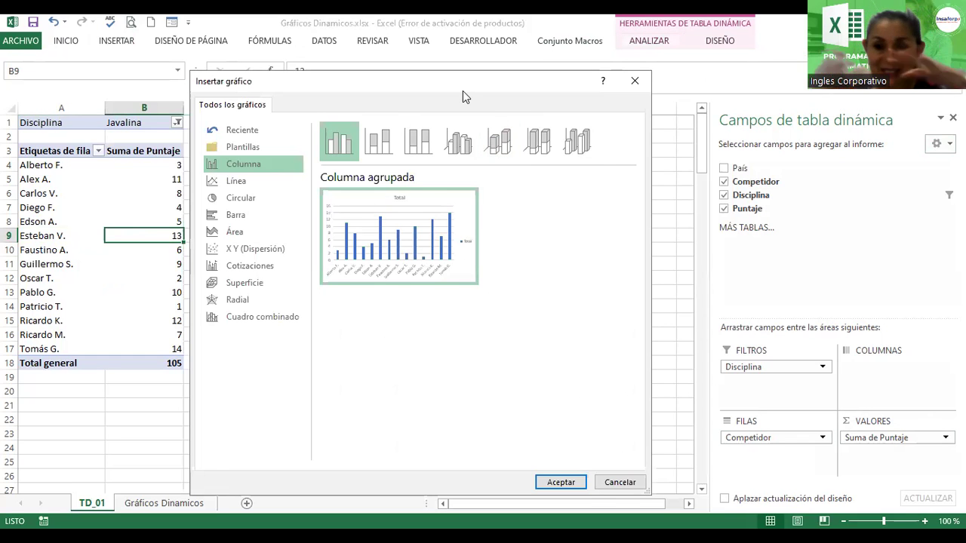
pyautogui.moveTo(412, 91); pyautogui.dragTo(464, 97)
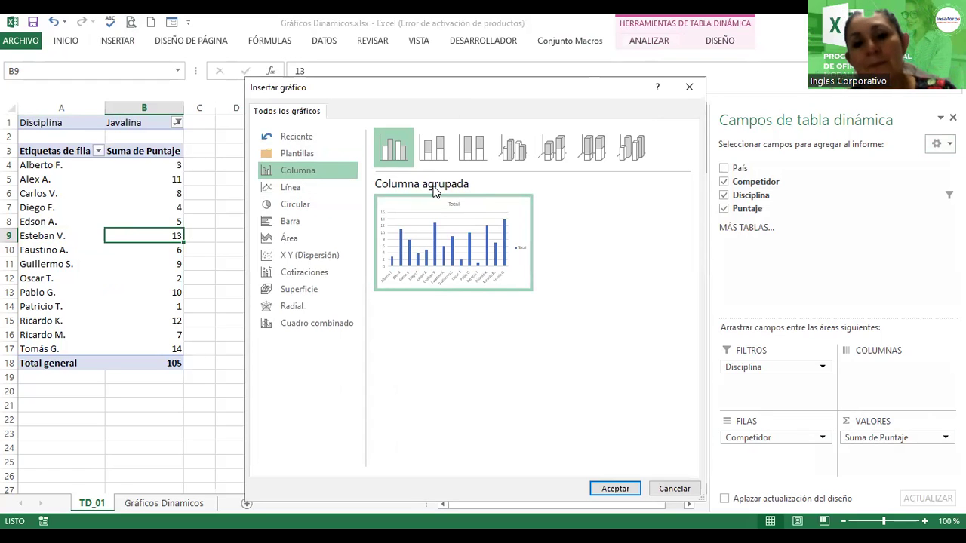
pyautogui.click(439, 153)
pyautogui.click(474, 149)
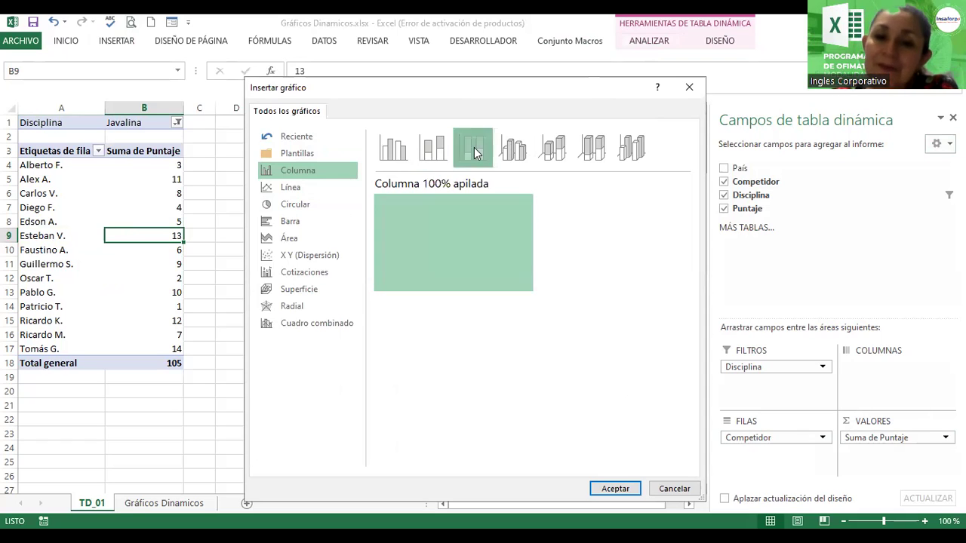
pyautogui.click(433, 148)
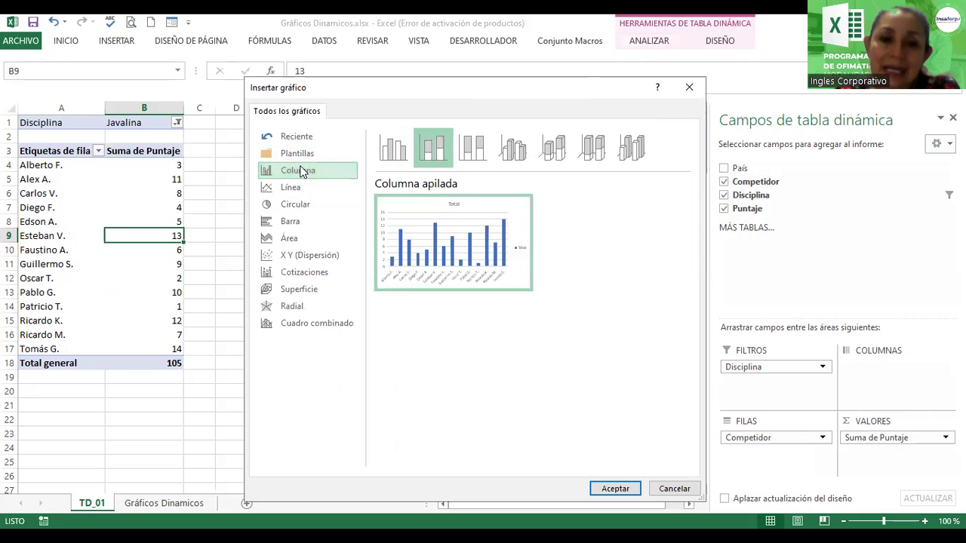
pyautogui.click(406, 142)
pyautogui.click(430, 143)
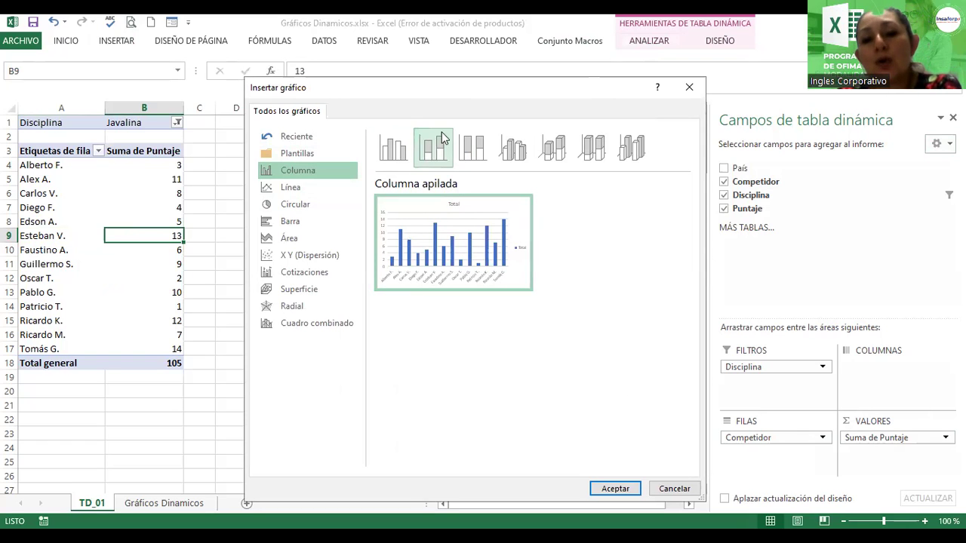
pyautogui.click(470, 145)
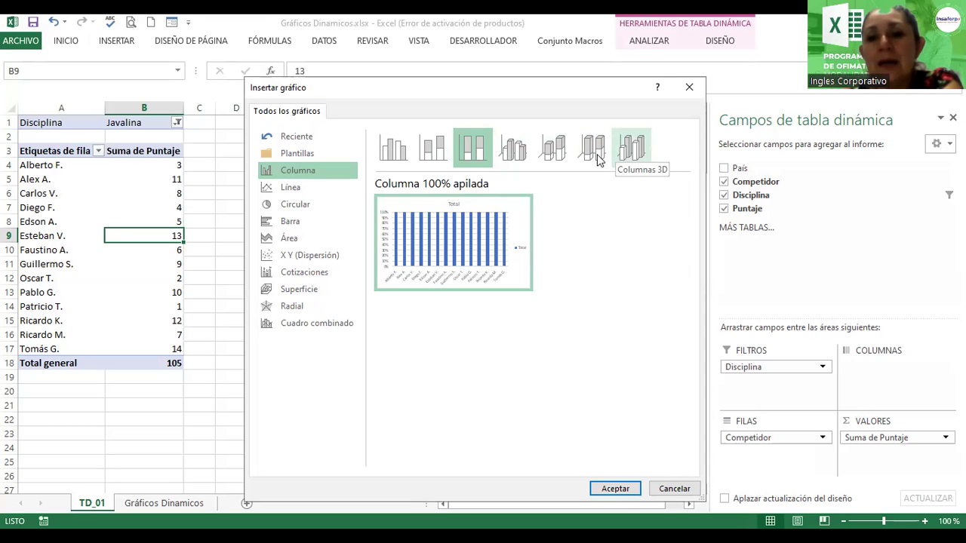
pyautogui.click(514, 149)
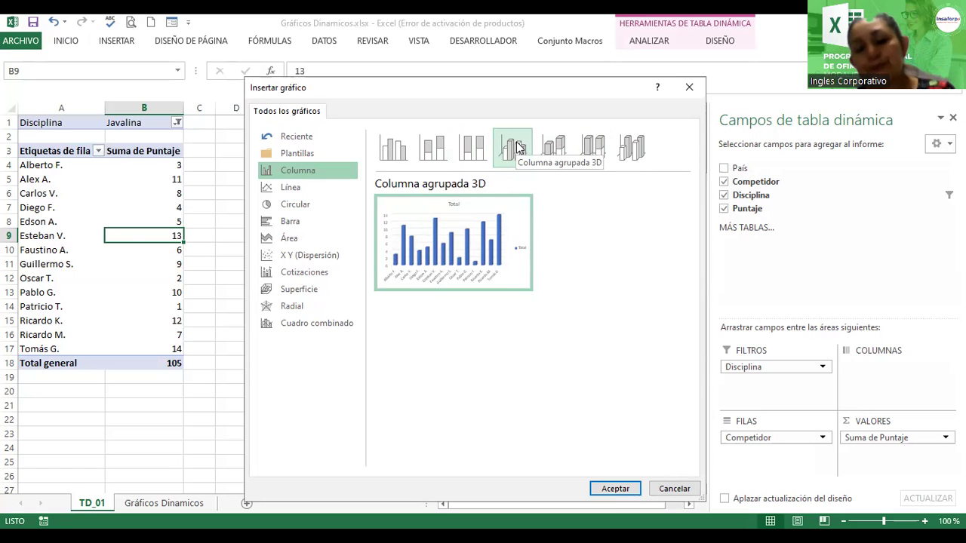
pyautogui.click(601, 487)
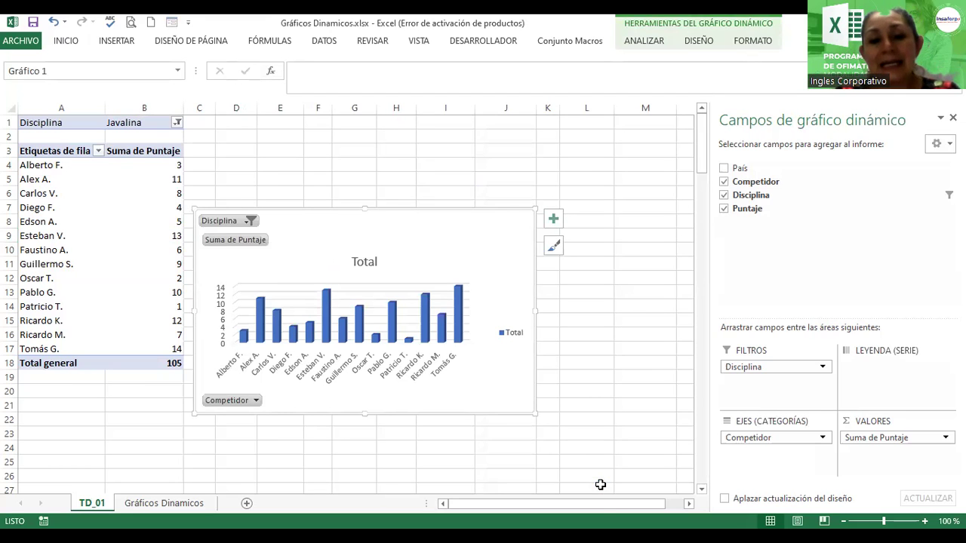
# Move the 3D column pivot chart up beside the pivot table and drag it larger
pyautogui.moveTo(487, 240)
pyautogui.mouseDown()
pyautogui.moveTo(533, 189)
pyautogui.moveTo(513, 164)
pyautogui.mouseUp()
pyautogui.moveTo(561, 336); pyautogui.dragTo(679, 388)
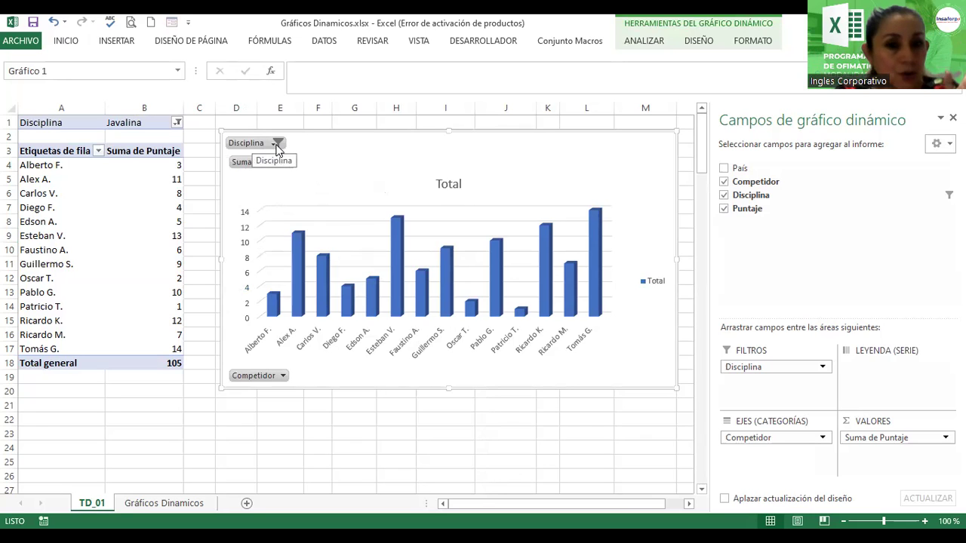
# Filter the pivot chart's Disciplina field to Caballete only
pyautogui.click(272, 147)
pyautogui.click(270, 147)
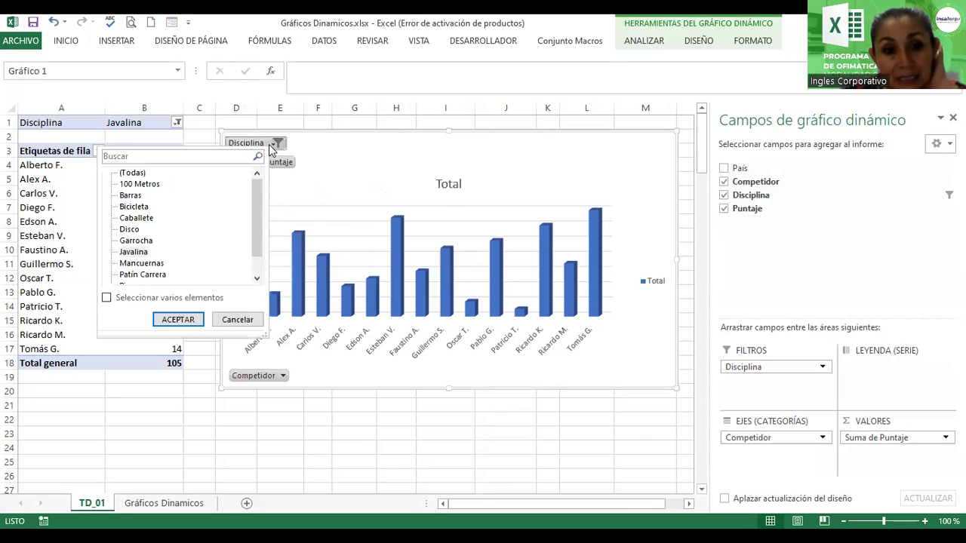
pyautogui.click(136, 217)
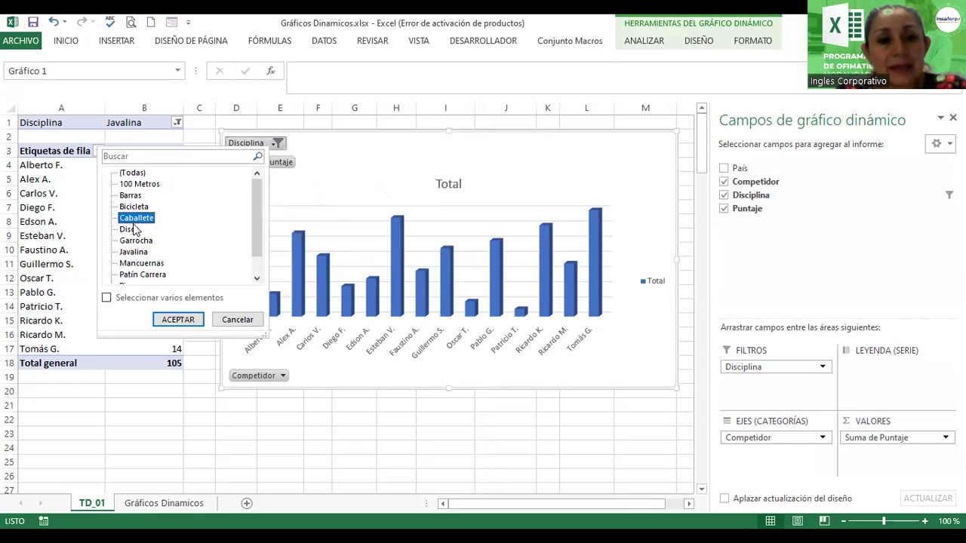
pyautogui.click(180, 315)
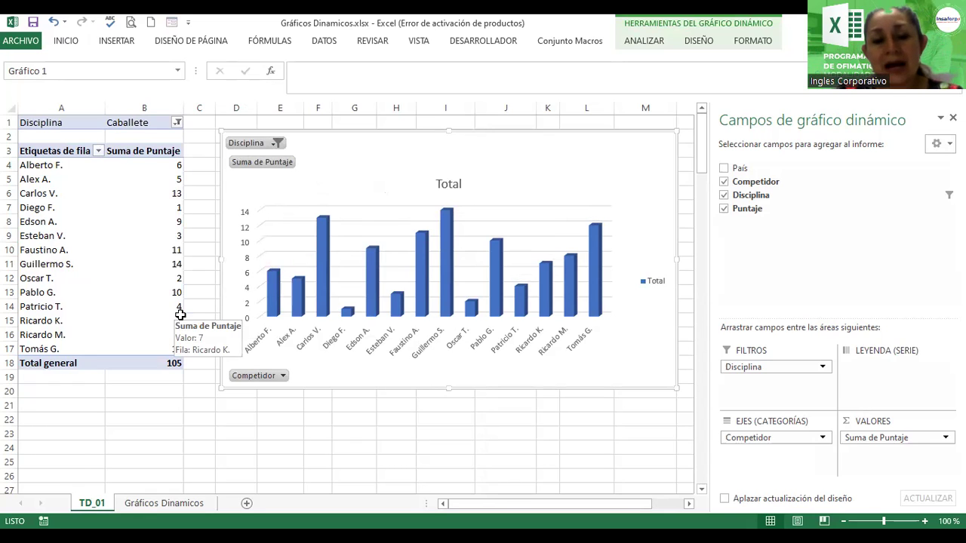
# Replace the chart title 'Total' with 'Gráfico por Disciplina'
pyautogui.click(452, 186)
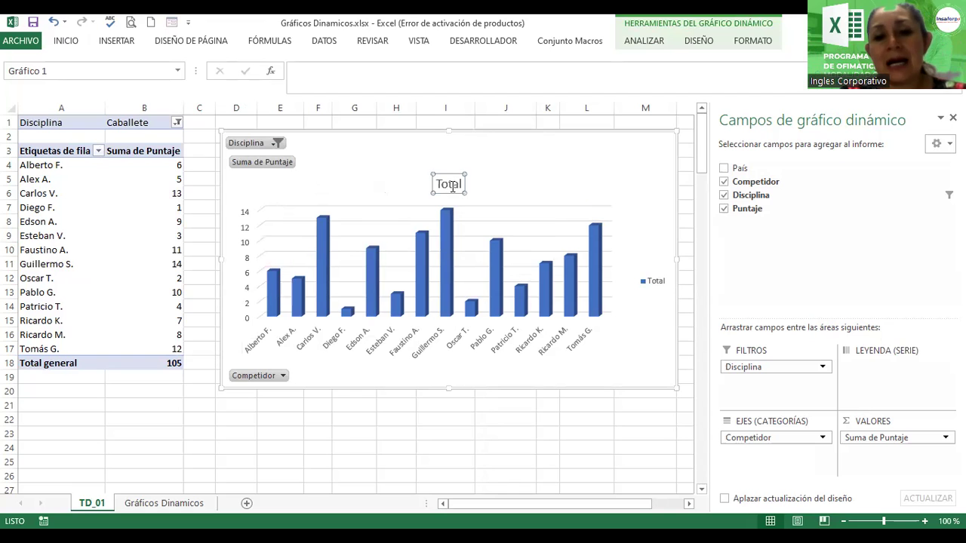
pyautogui.doubleClick(452, 186)
pyautogui.write('Gráficos po')
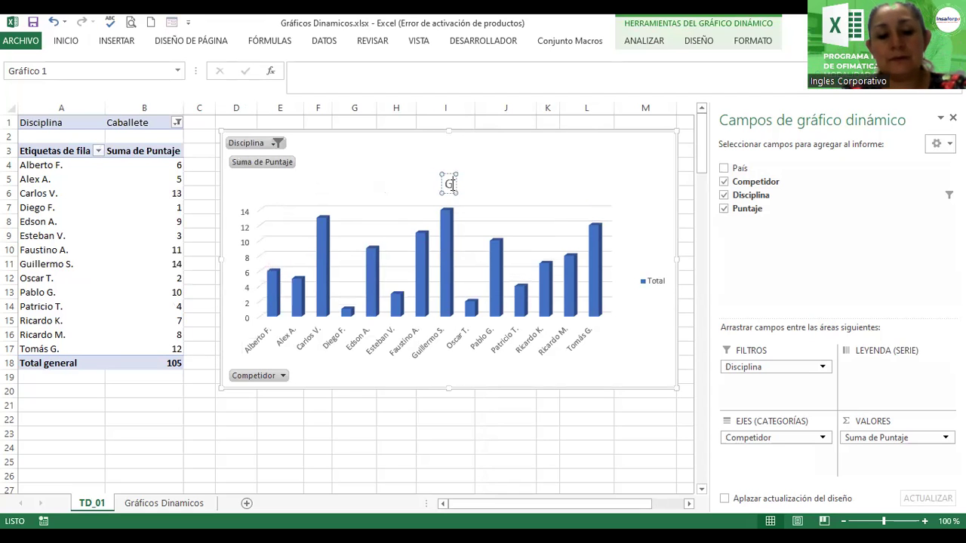
pyautogui.keyDown('ctrl'); pyautogui.scroll(-1, 451, 187); pyautogui.keyUp('ctrl')
pyautogui.write('áficos po')
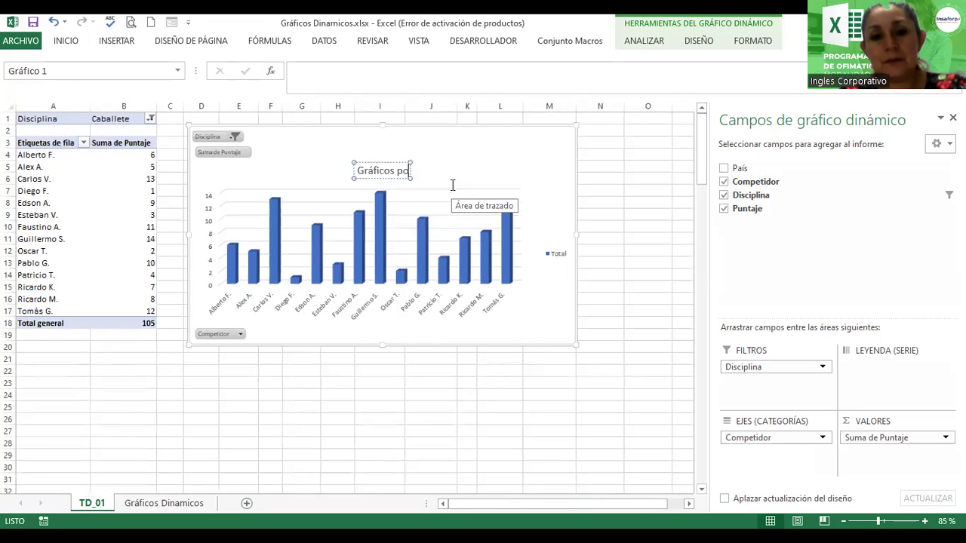
pyautogui.keyDown('ctrl'); pyautogui.scroll(2, 450, 187); pyautogui.keyUp('ctrl')
pyautogui.press('BackSpace')
pyautogui.press('BackSpace')
pyautogui.press('BackSpace')
pyautogui.write('por')
pyautogui.keyDown('ctrl'); pyautogui.scroll(2, 450, 187); pyautogui.keyUp('ctrl')
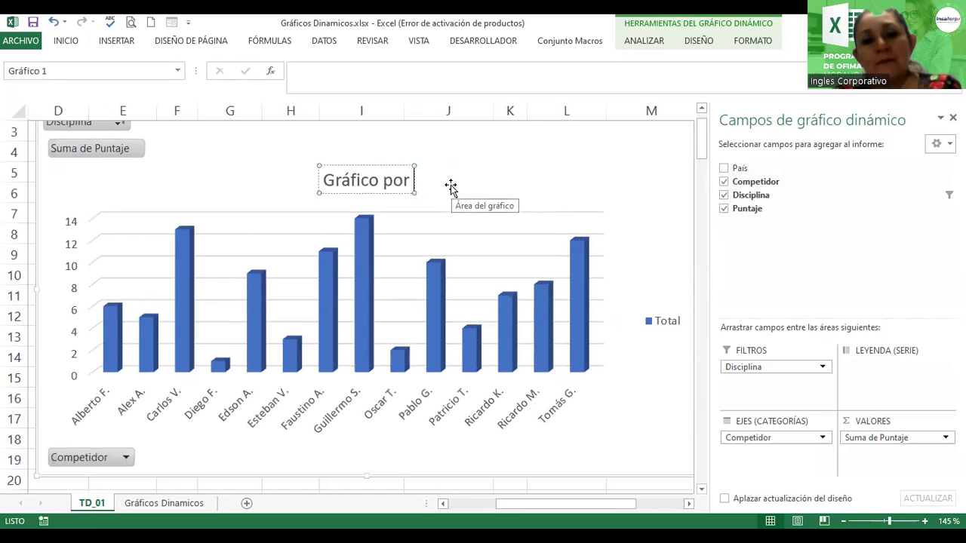
pyautogui.write('Disciplina')
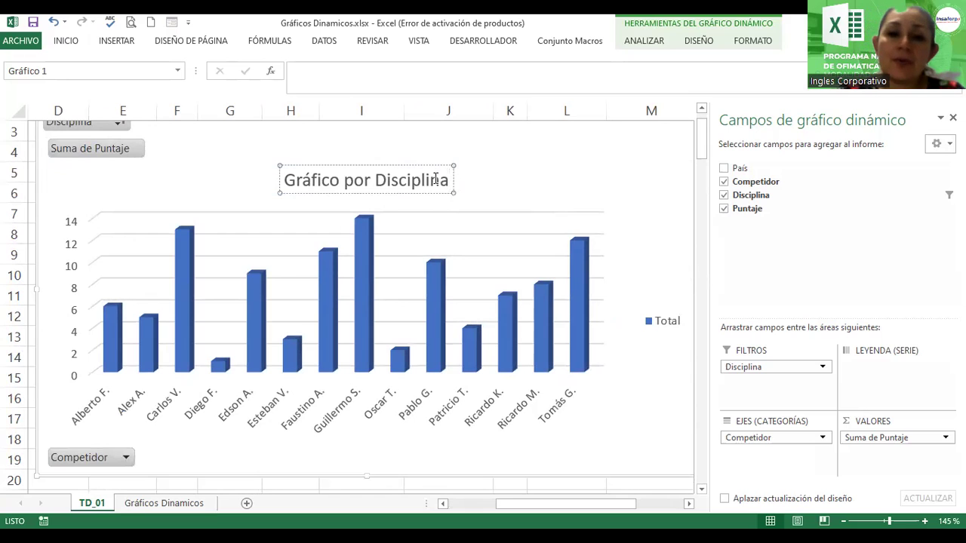
# Make the chart title bold and increase its font size to 20
pyautogui.tripleClick(447, 181)
pyautogui.click(444, 155)
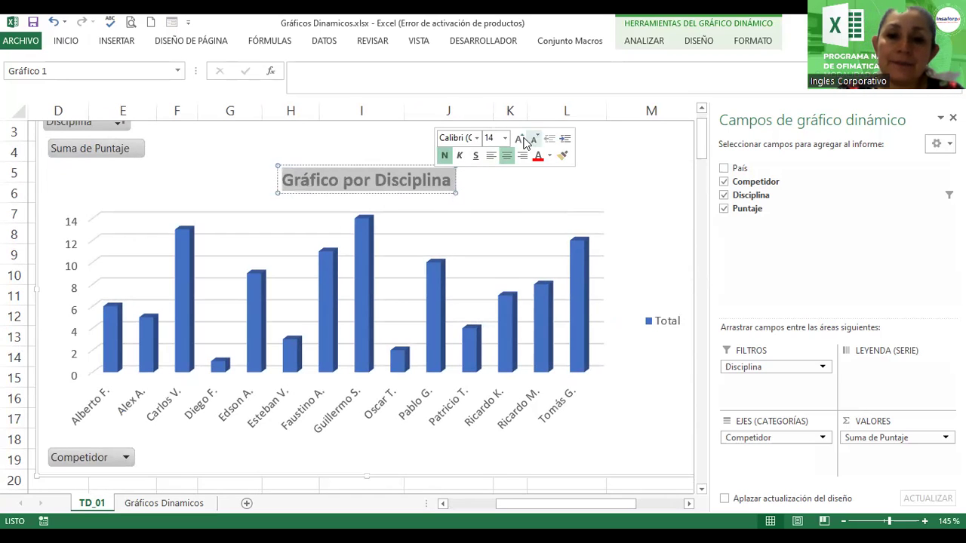
pyautogui.click(519, 138)
pyautogui.click(519, 139)
pyautogui.click(519, 139)
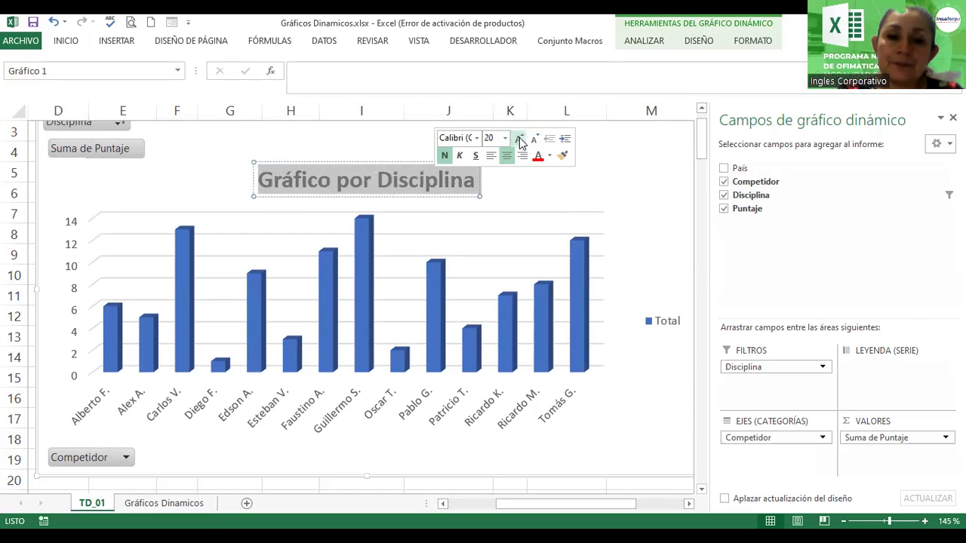
pyautogui.click(455, 197)
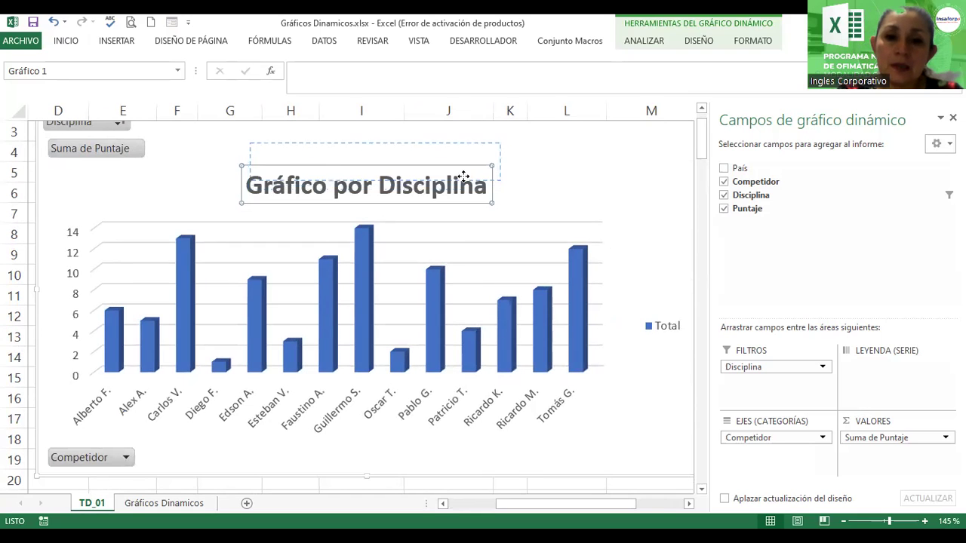
pyautogui.click(471, 209)
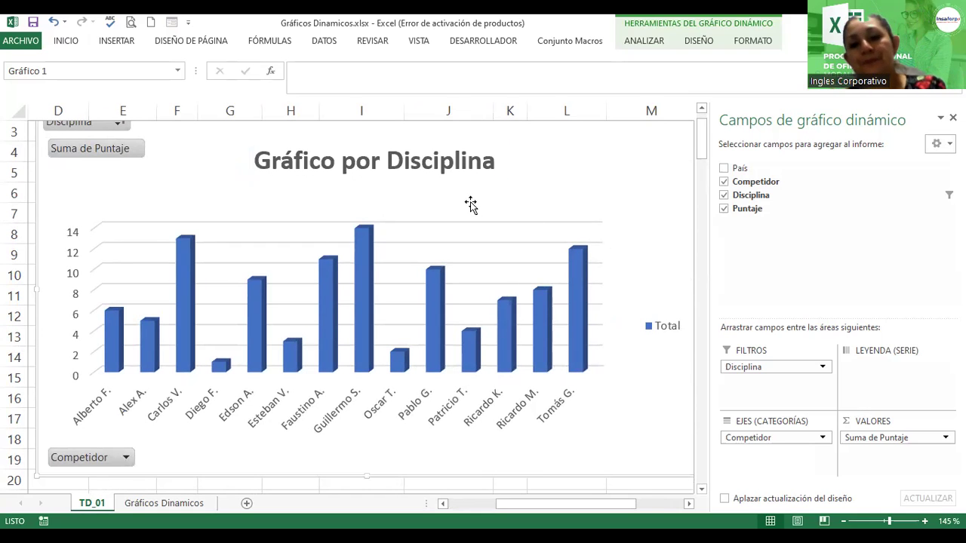
pyautogui.click(447, 243)
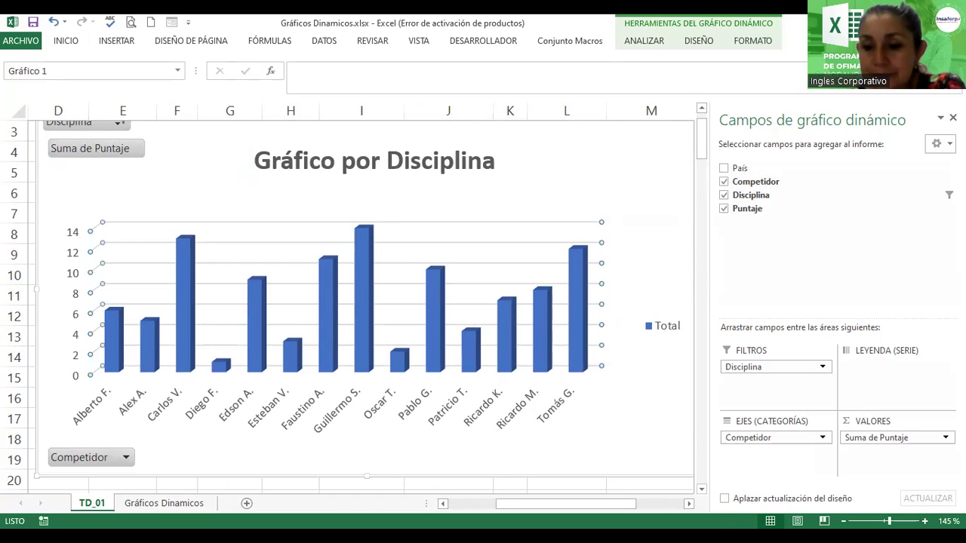
pyautogui.scroll(-3, 347, 302)
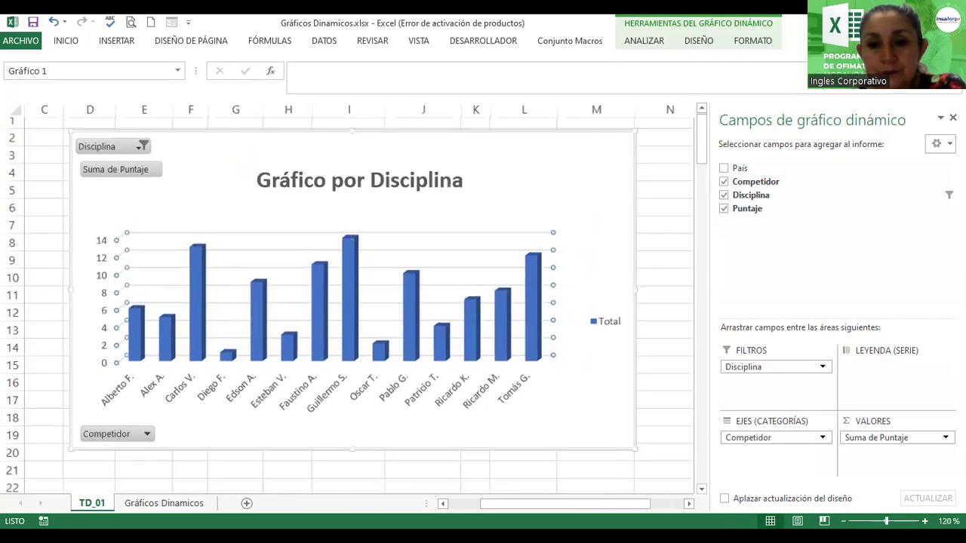
pyautogui.scroll(-1, 347, 302)
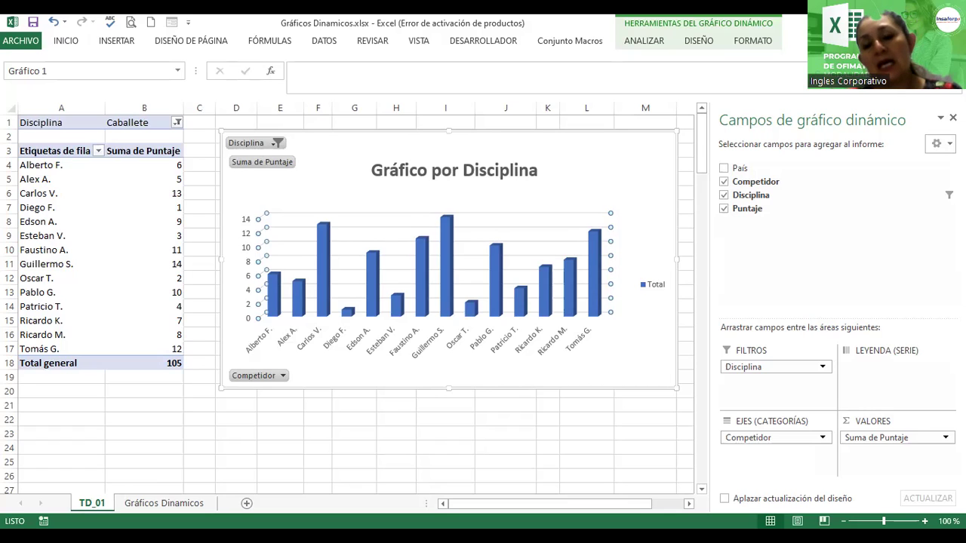
# Allow multiple items in the Disciplina filter and include Bicicleta alongside Caballete
pyautogui.click(269, 144)
pyautogui.click(273, 144)
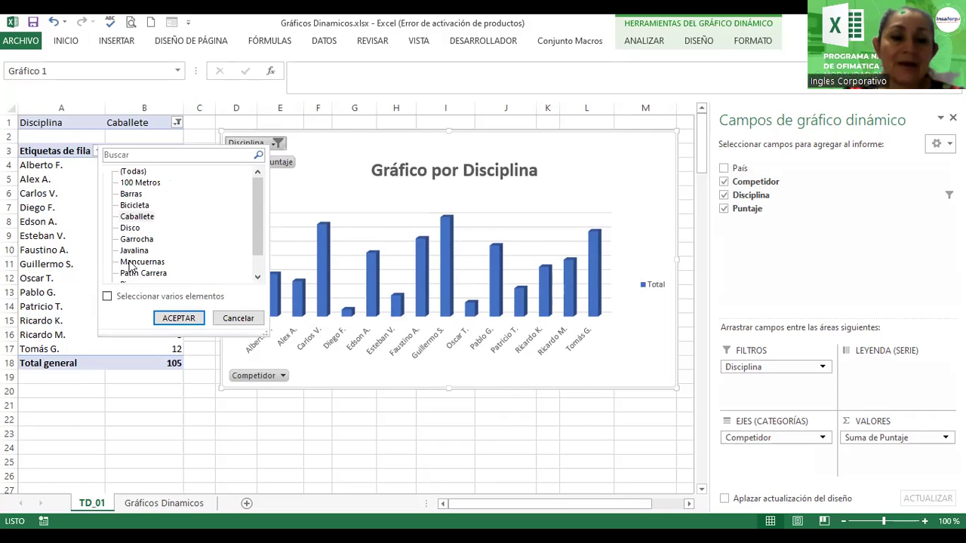
pyautogui.click(107, 297)
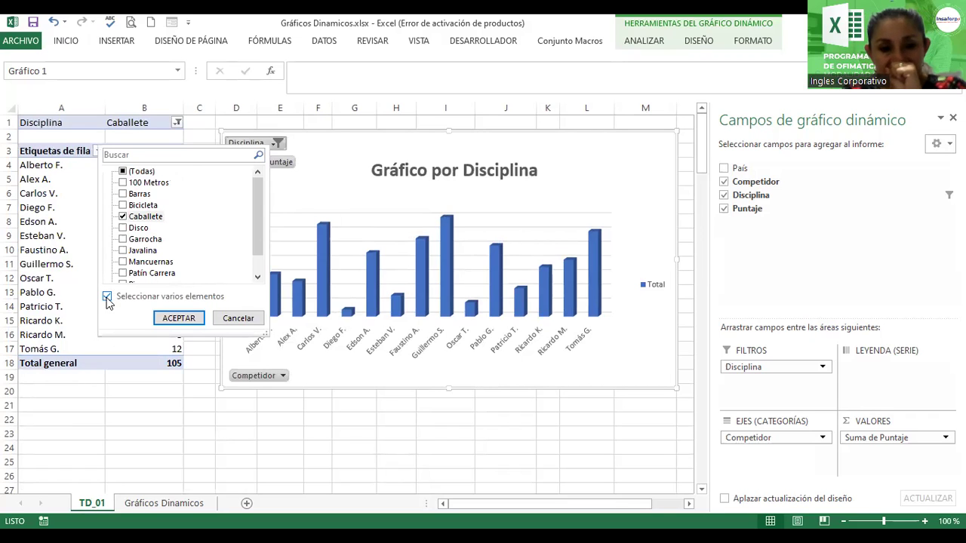
pyautogui.click(124, 207)
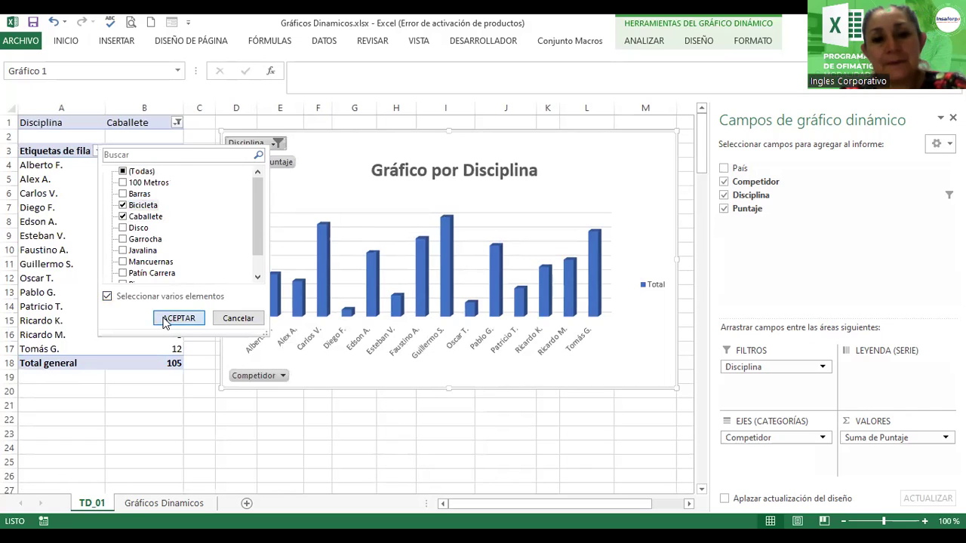
pyautogui.click(165, 319)
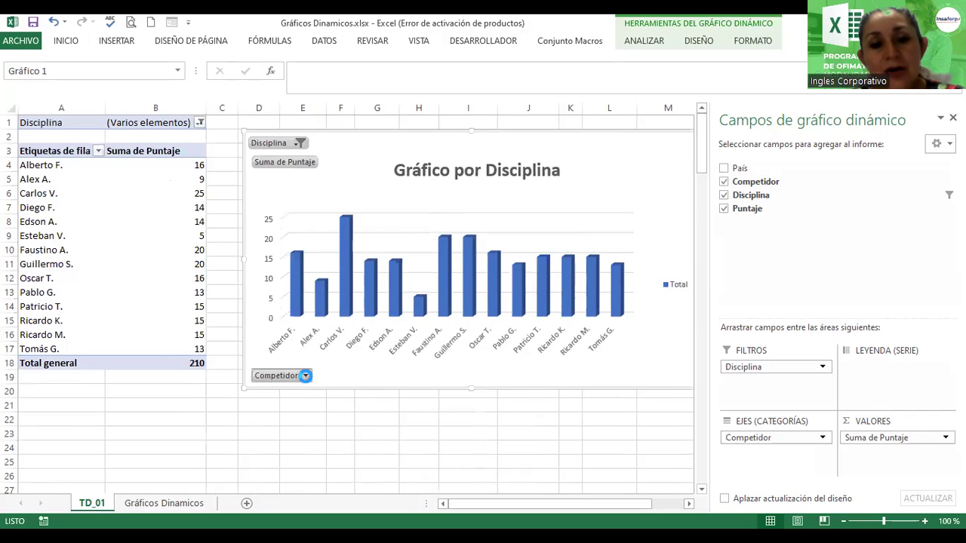
pyautogui.click(305, 375)
pyautogui.click(160, 227)
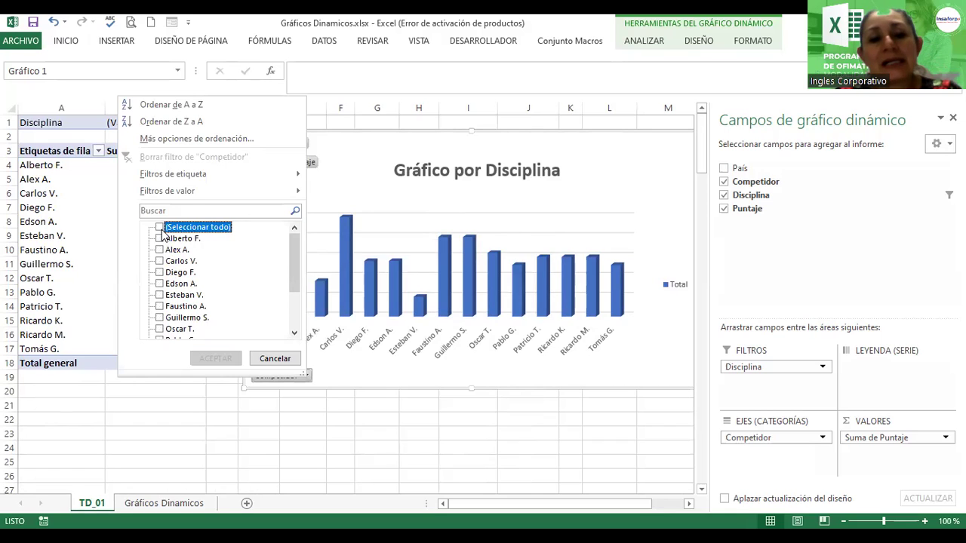
pyautogui.click(159, 249)
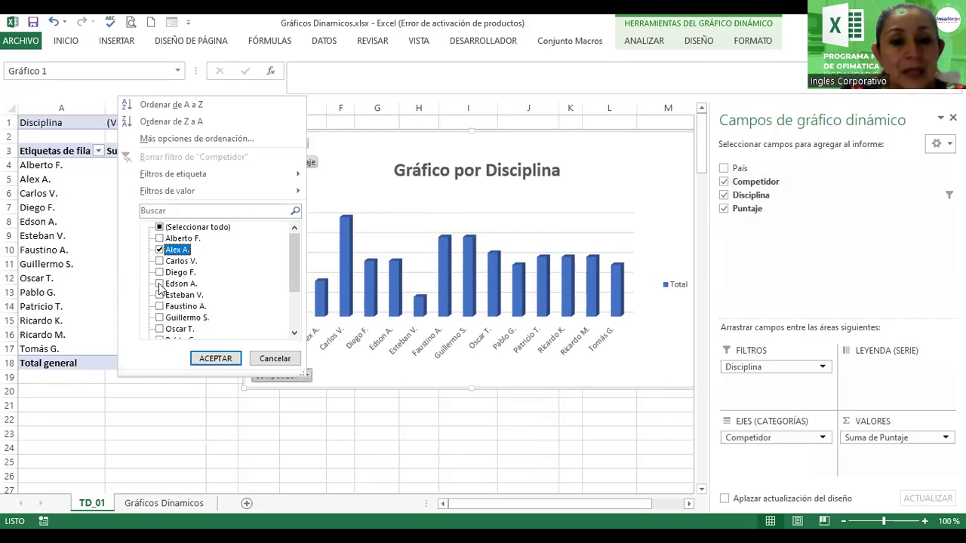
pyautogui.click(160, 284)
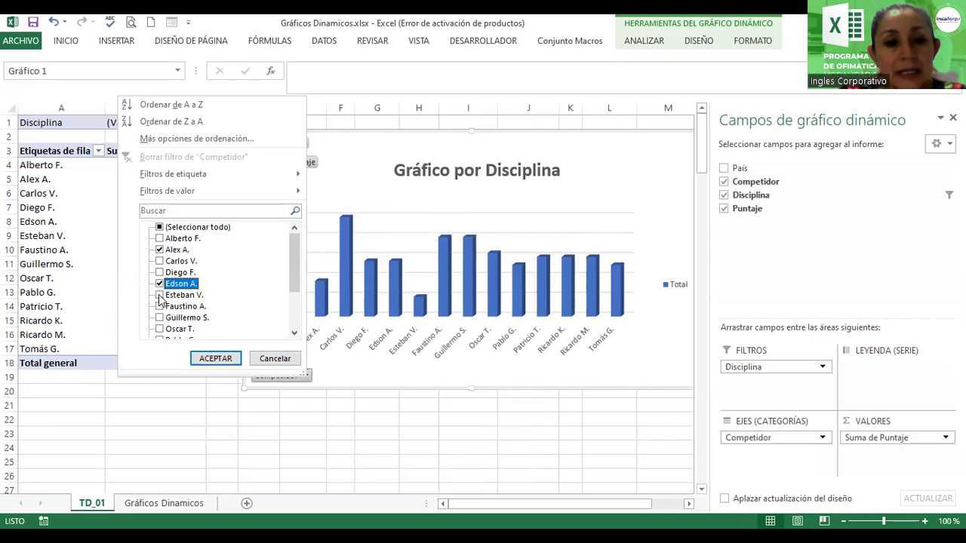
pyautogui.click(160, 295)
pyautogui.click(159, 317)
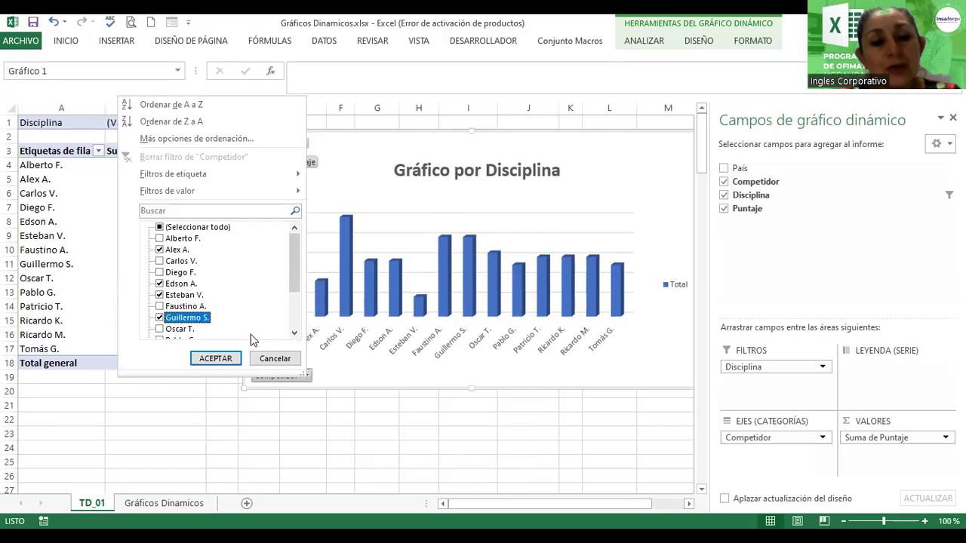
pyautogui.click(224, 359)
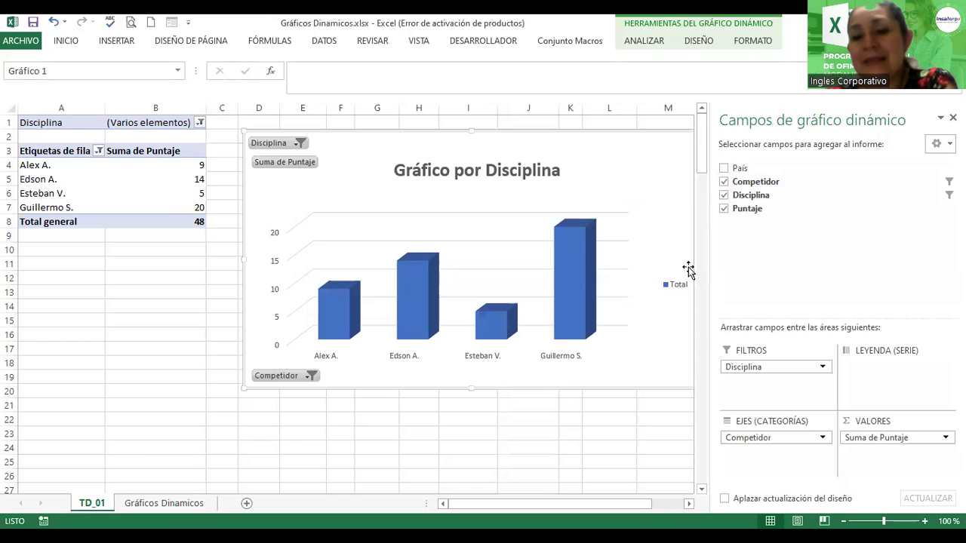
# Scroll right one column and nudge the pivot chart slightly to the right
pyautogui.moveTo(639, 510); pyautogui.dragTo(648, 511)
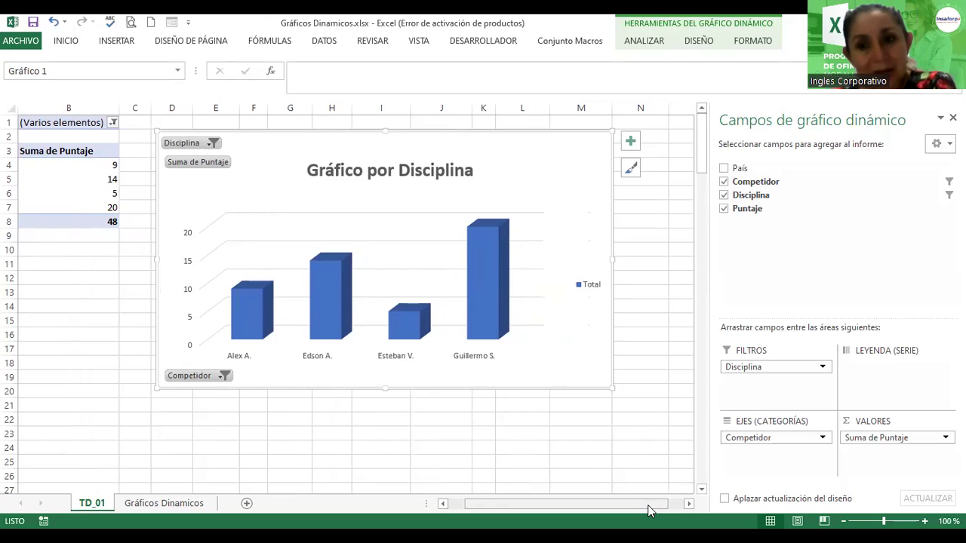
pyautogui.moveTo(544, 142); pyautogui.dragTo(549, 143)
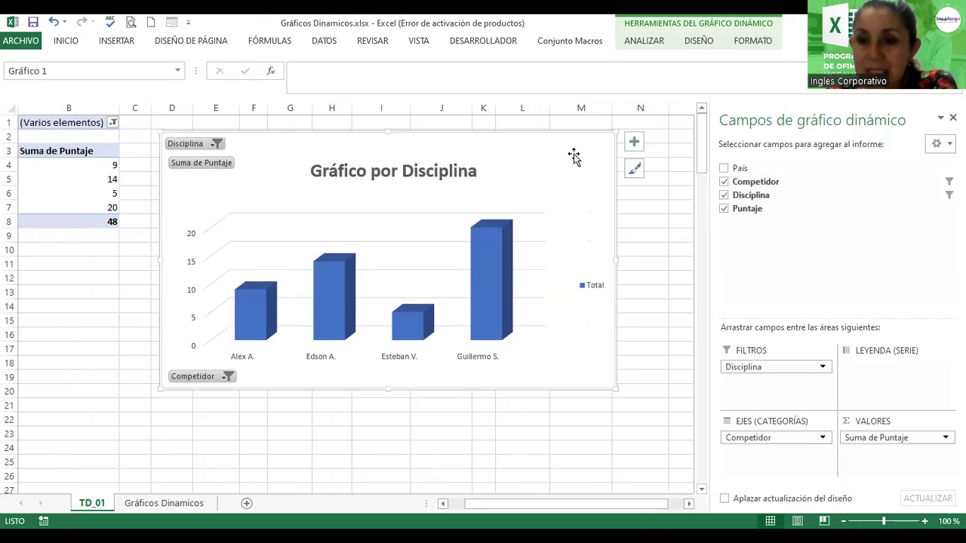
# Give the pivot chart the green colour set and the last chart style in the gallery
pyautogui.click(696, 43)
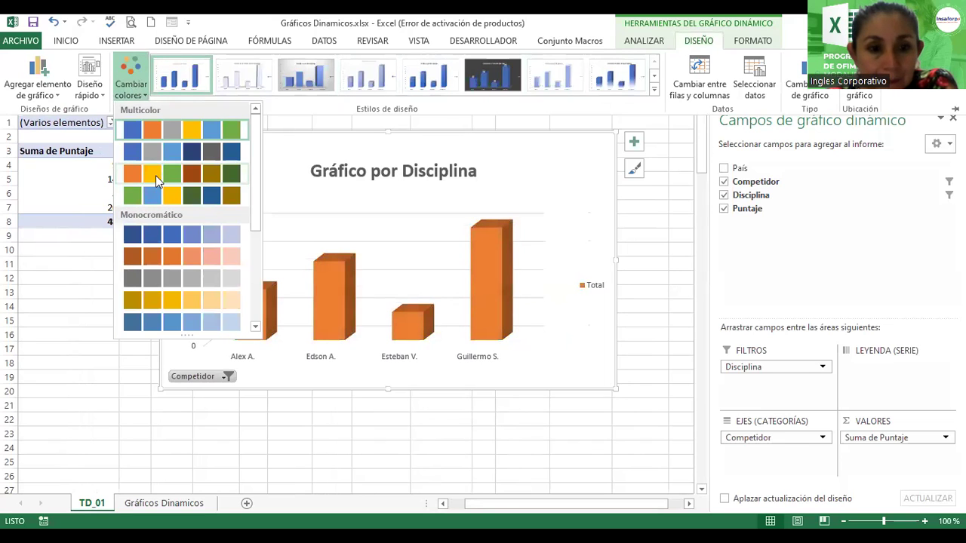
pyautogui.click(155, 175)
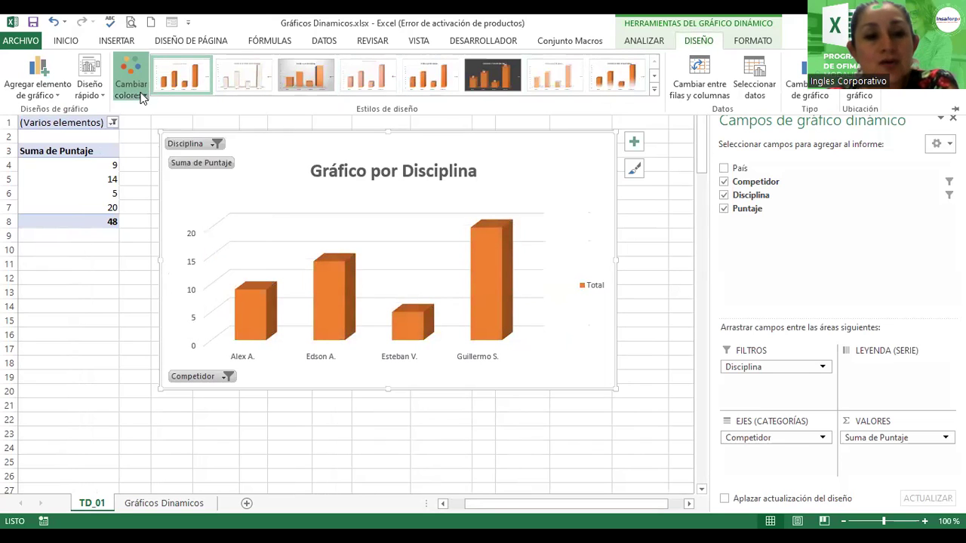
pyautogui.click(136, 89)
pyautogui.click(152, 192)
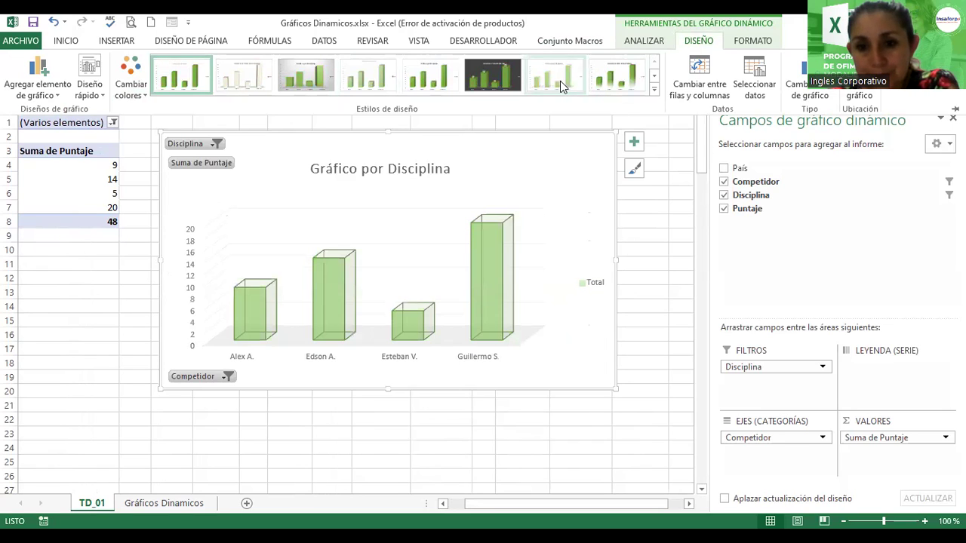
pyautogui.click(612, 80)
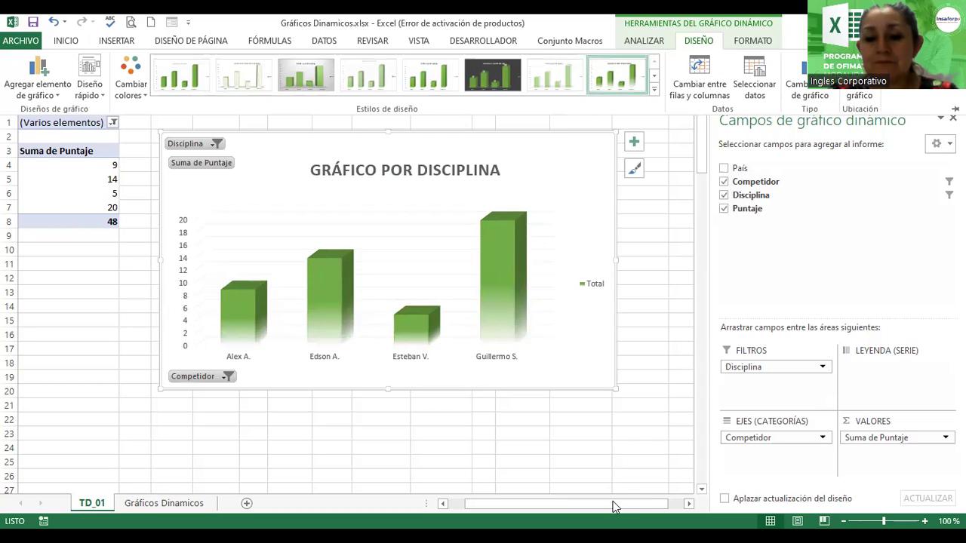
pyautogui.moveTo(613, 509); pyautogui.dragTo(581, 508)
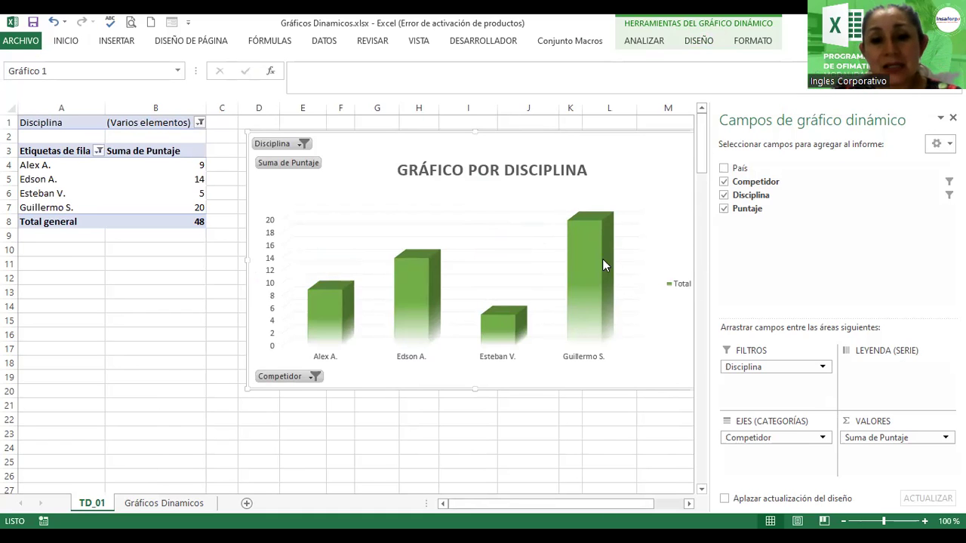
# Shift the green 3D pivot chart slightly left, next to the pivot table
pyautogui.moveTo(641, 165); pyautogui.dragTo(606, 158)
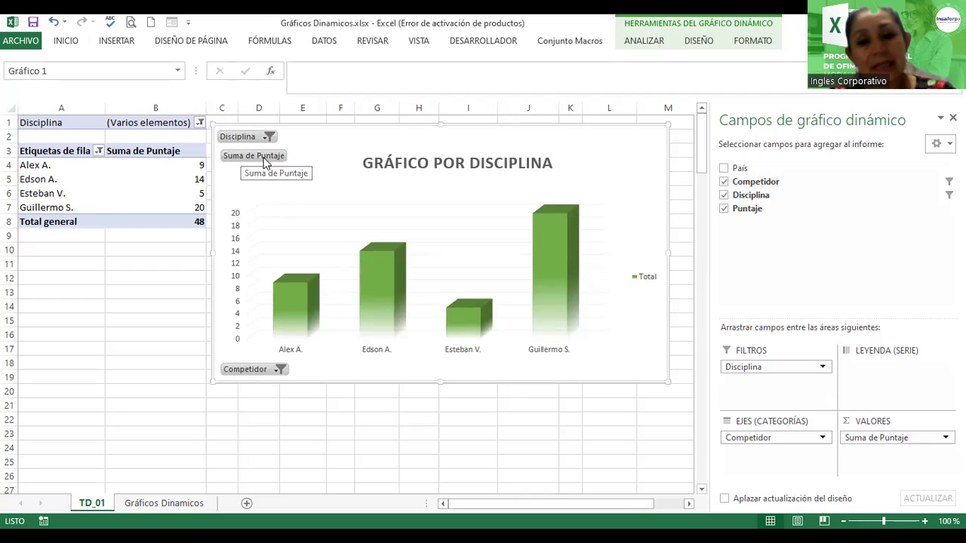
# Summarise the Puntaje value field by Promedio (average) instead of Suma
pyautogui.click(878, 444)
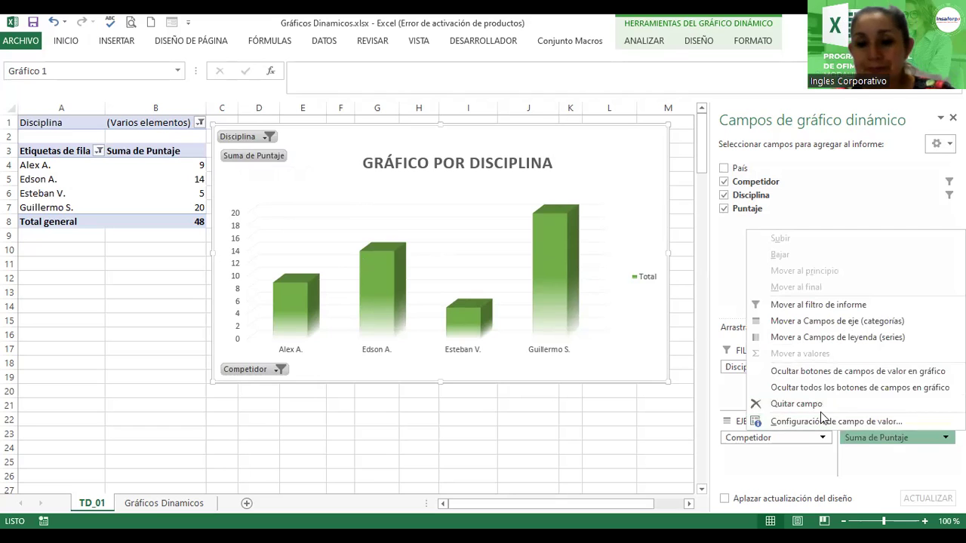
pyautogui.click(101, 276)
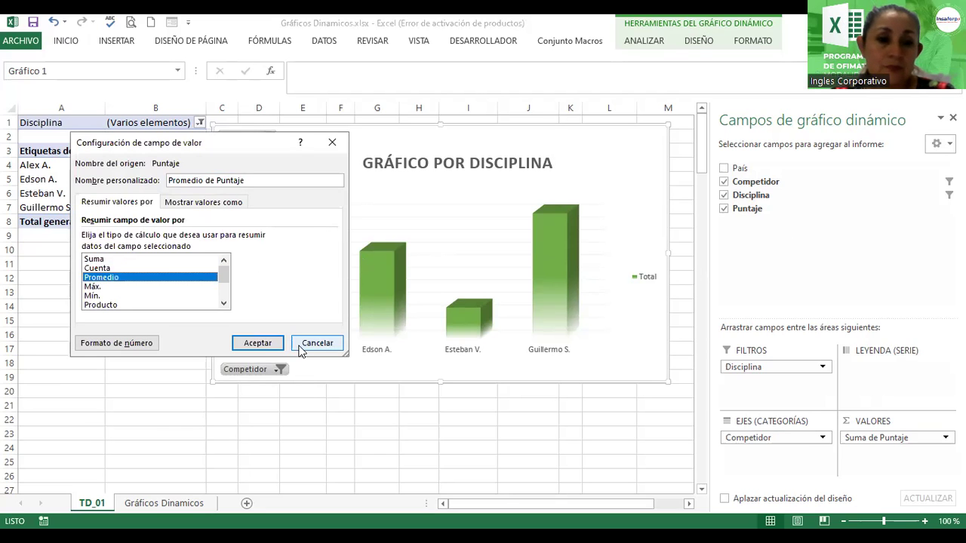
pyautogui.click(257, 343)
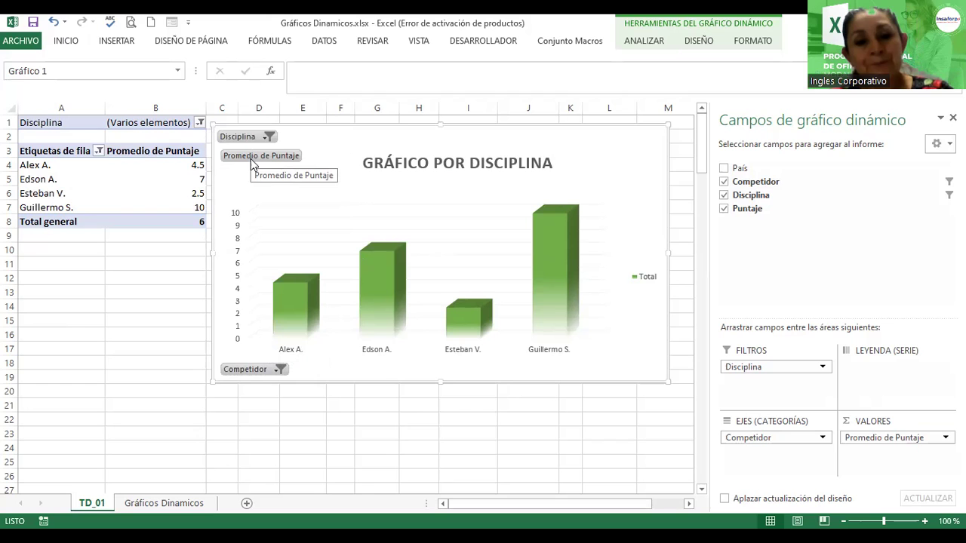
pyautogui.click(184, 274)
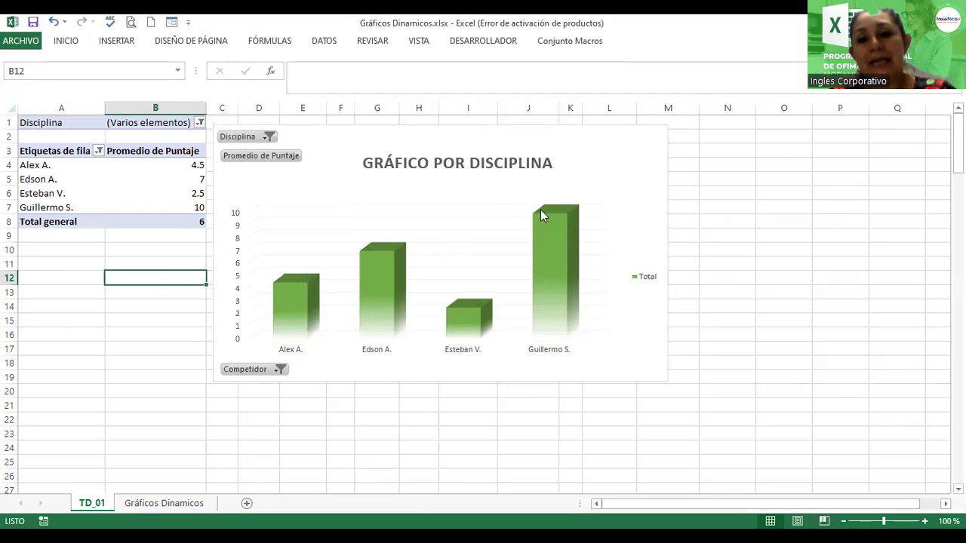
# Reposition the pivot chart and stretch its bottom-left corner to column C, row 20
pyautogui.moveTo(606, 168); pyautogui.dragTo(635, 162)
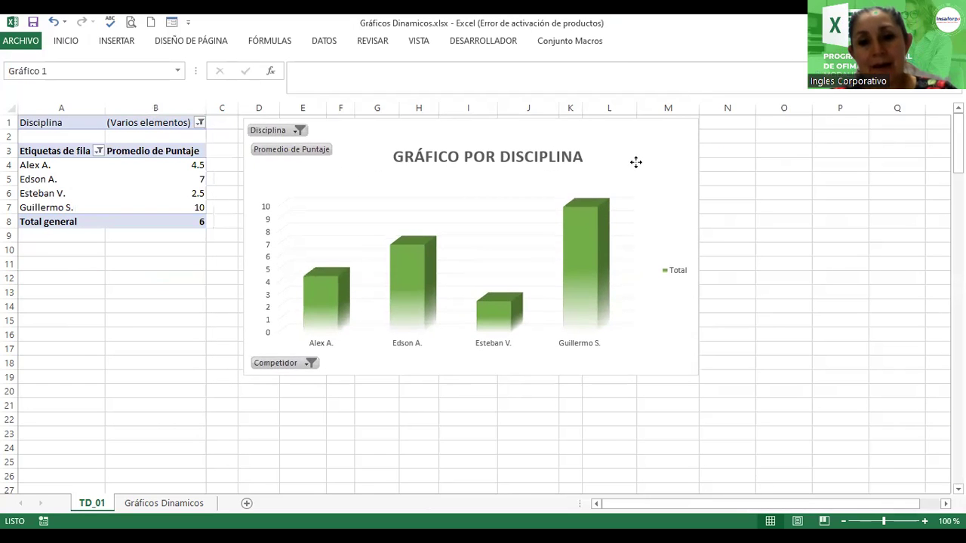
pyautogui.click(640, 401)
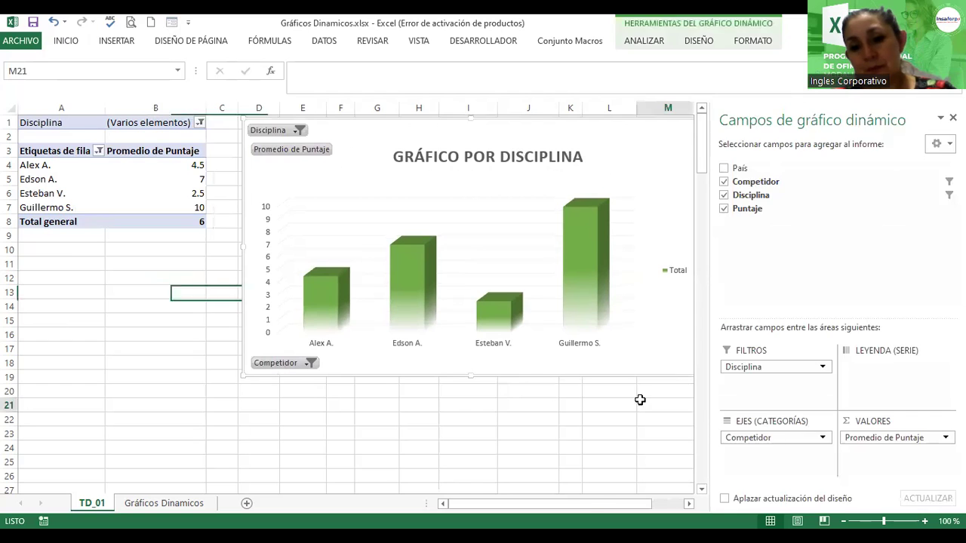
pyautogui.click(690, 368)
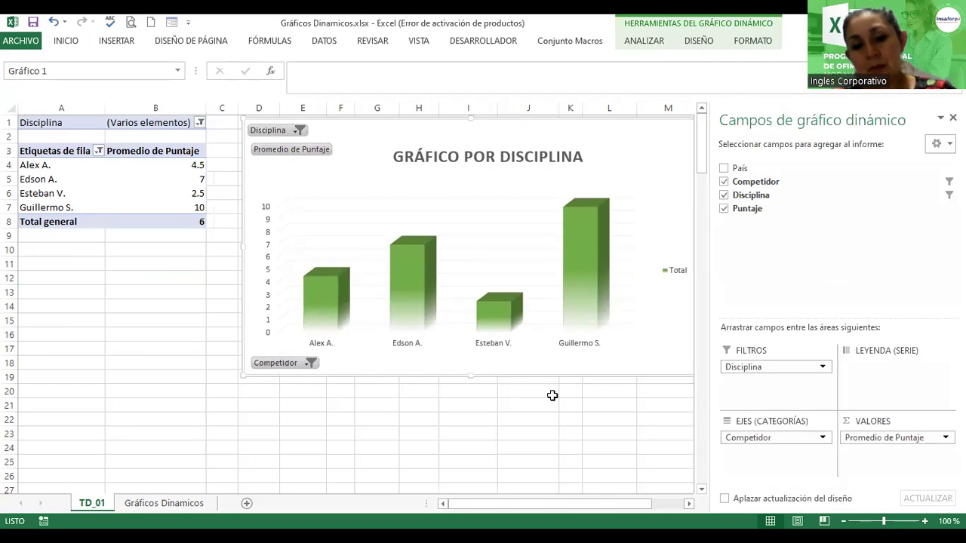
pyautogui.moveTo(242, 375); pyautogui.dragTo(216, 391)
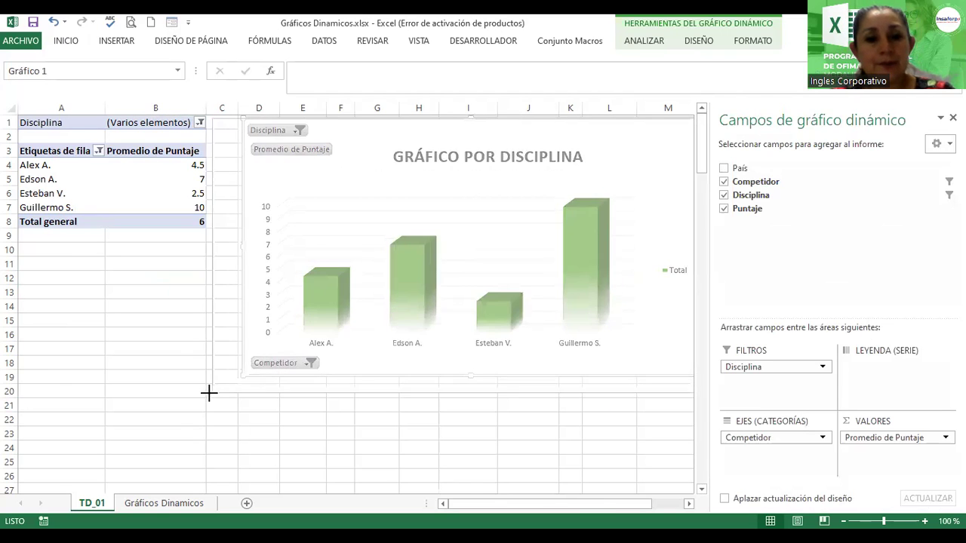
pyautogui.click(166, 338)
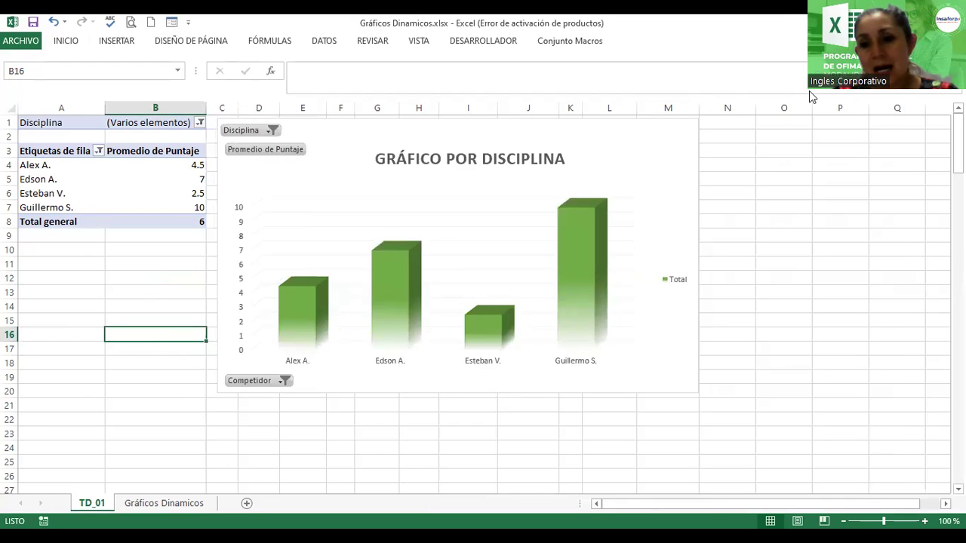
pyautogui.click(155, 206)
# Apply the first light green PivotTable style to the averaged pivot table
pyautogui.click(146, 179)
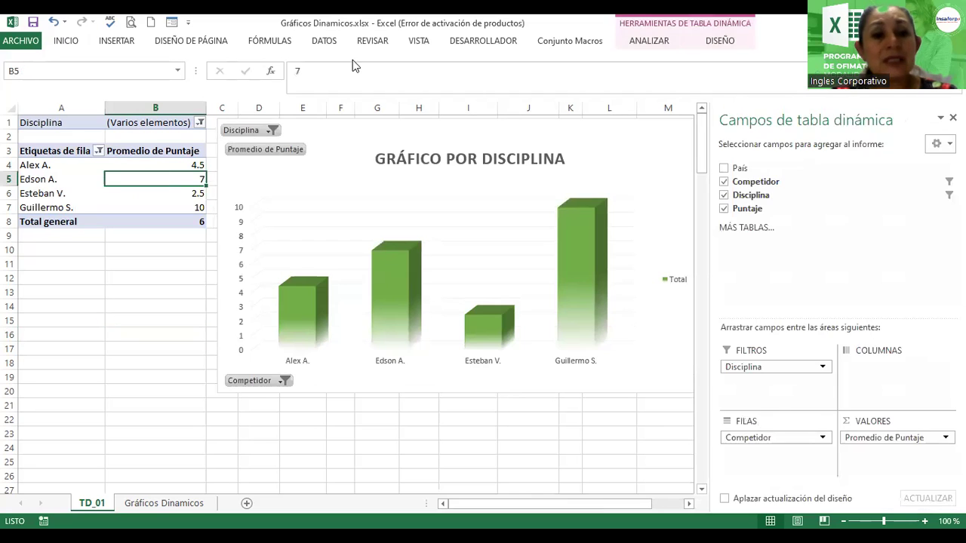
pyautogui.click(719, 40)
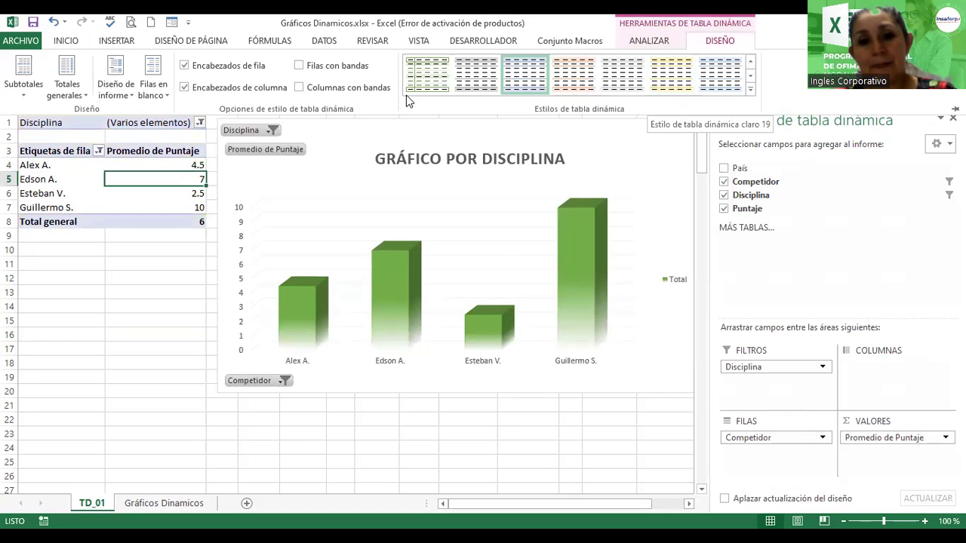
pyautogui.click(428, 73)
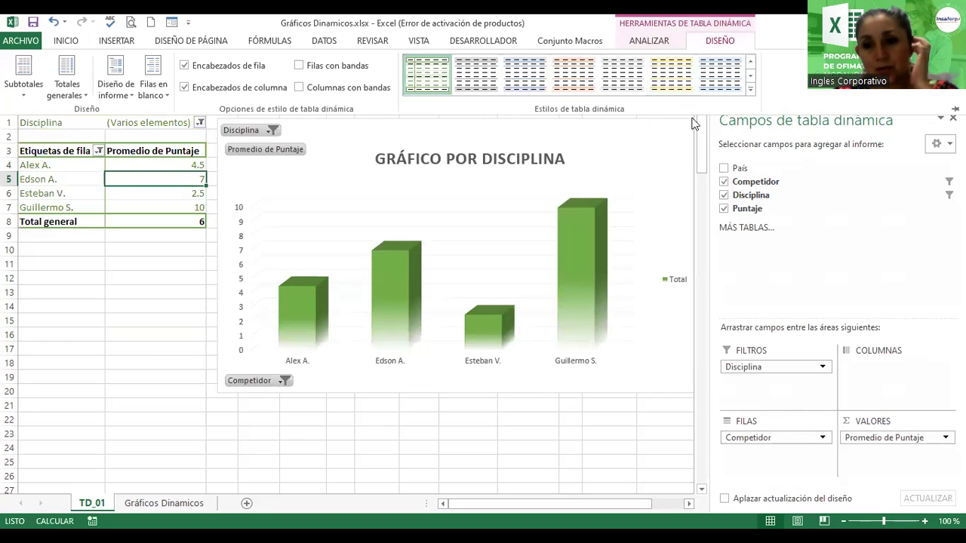
pyautogui.click(636, 117)
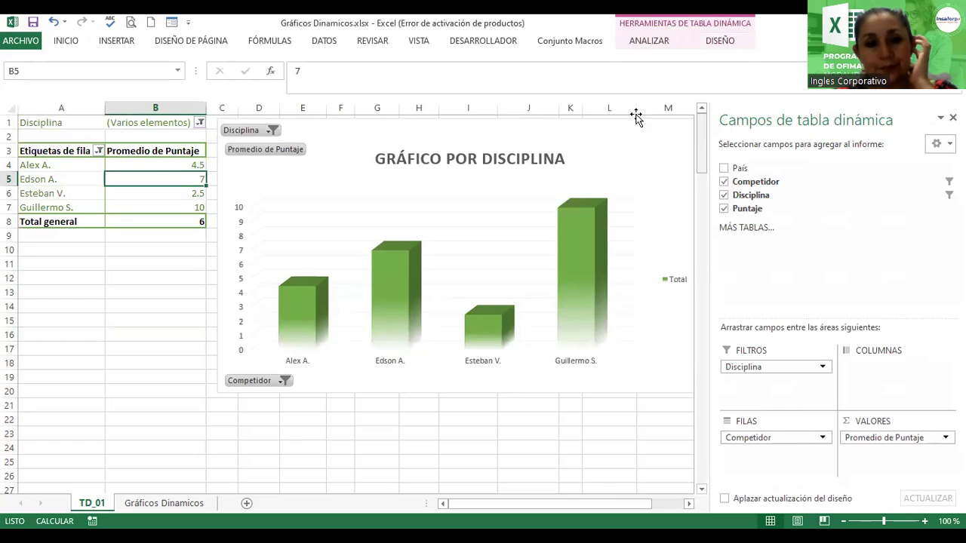
pyautogui.click(166, 291)
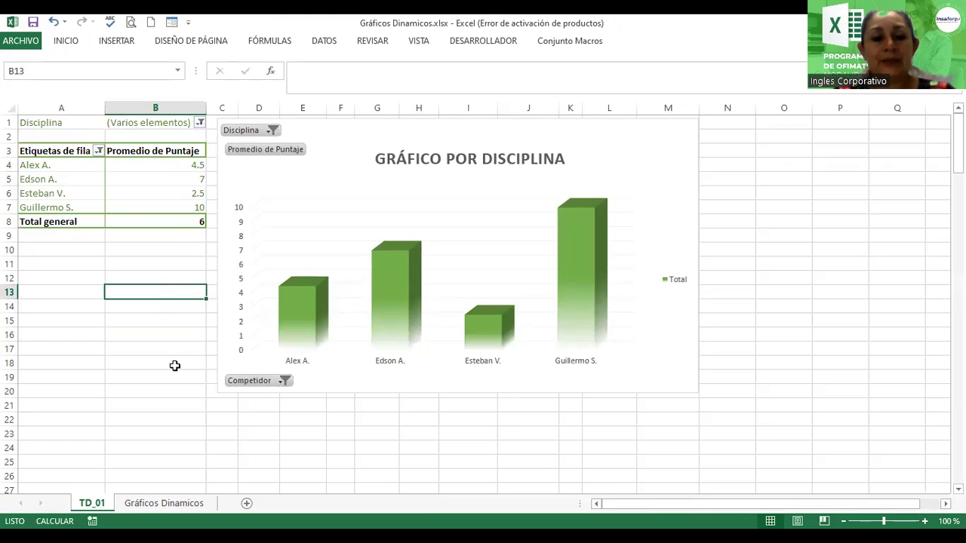
# View the TD_01 sheet tab's context menu, then select a pivot table cell to show the field list
pyautogui.rightClick(96, 507)
pyautogui.moveTo(149, 437)
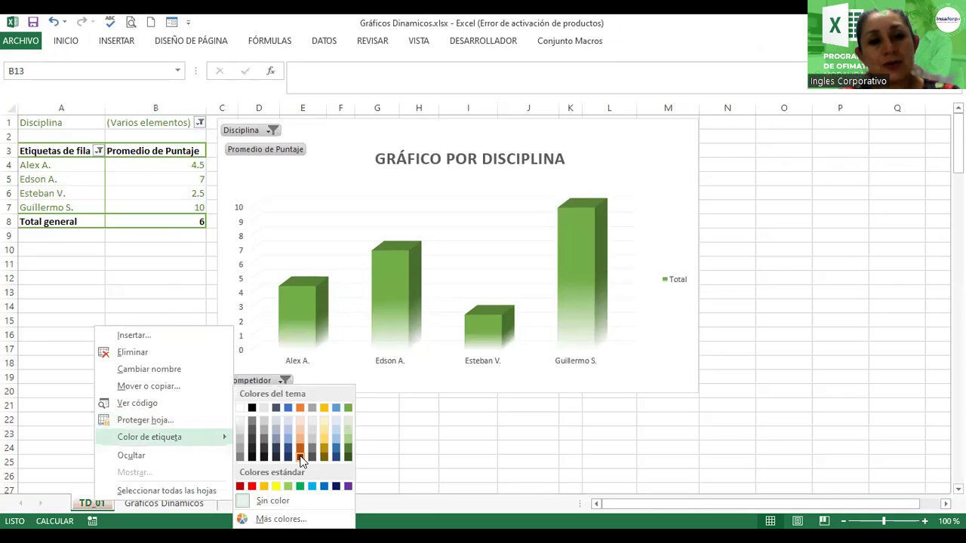
pyautogui.click(146, 197)
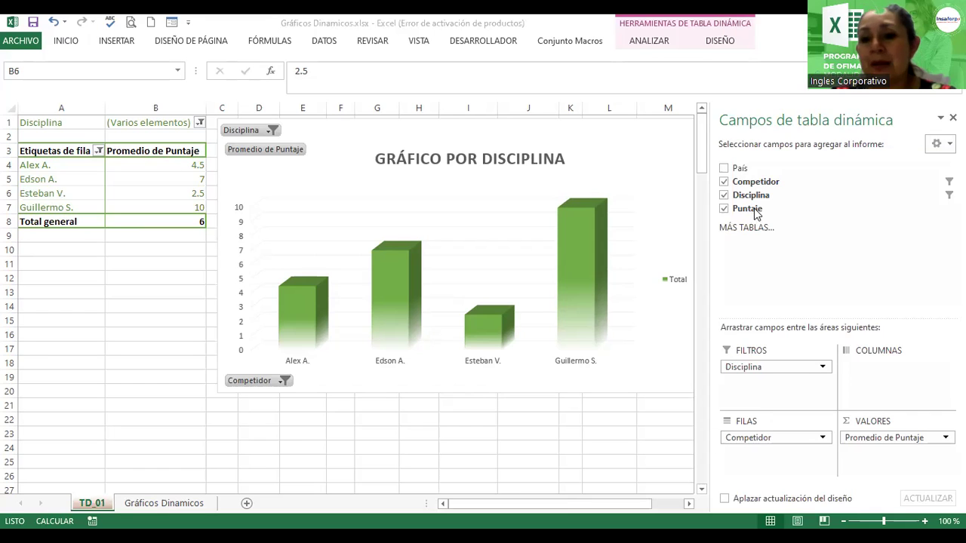
# Add Puntaje as a second value field summarised as Suma de Puntaje
pyautogui.moveTo(750, 213); pyautogui.dragTo(857, 468)
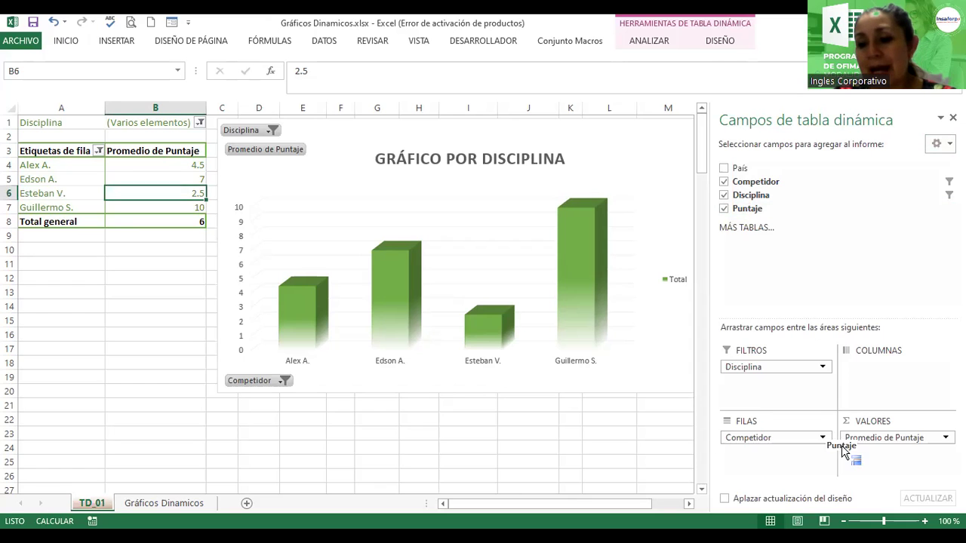
pyautogui.moveTo(857, 468); pyautogui.dragTo(871, 465)
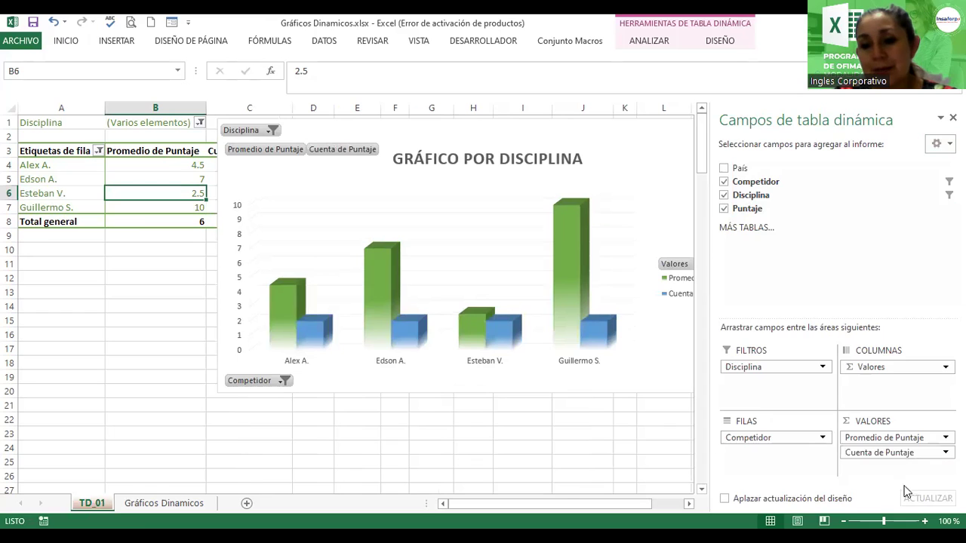
pyautogui.click(879, 452)
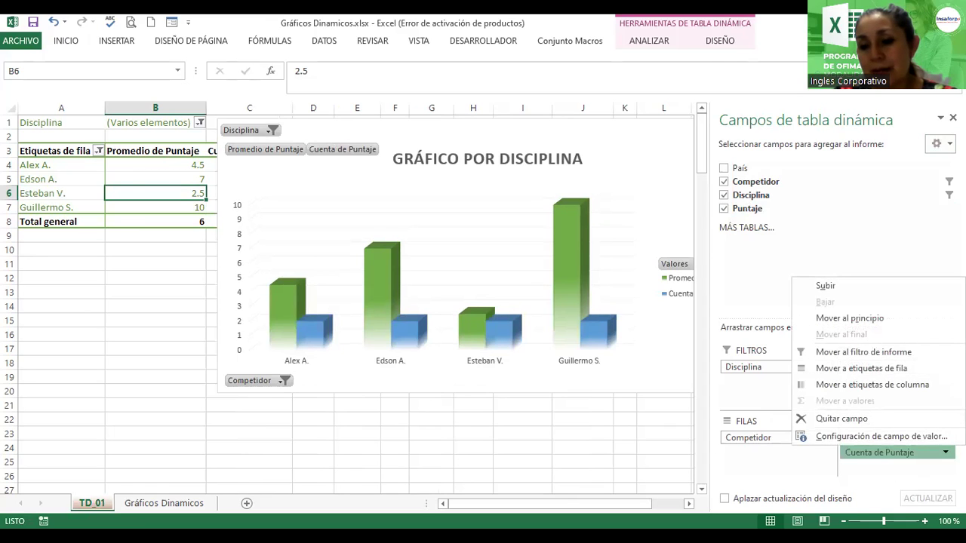
pyautogui.click(872, 437)
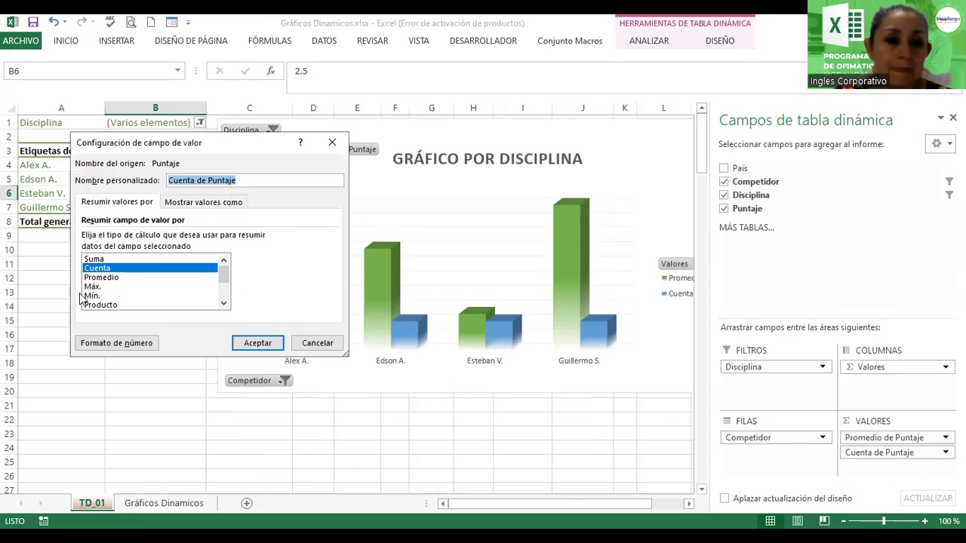
pyautogui.click(93, 259)
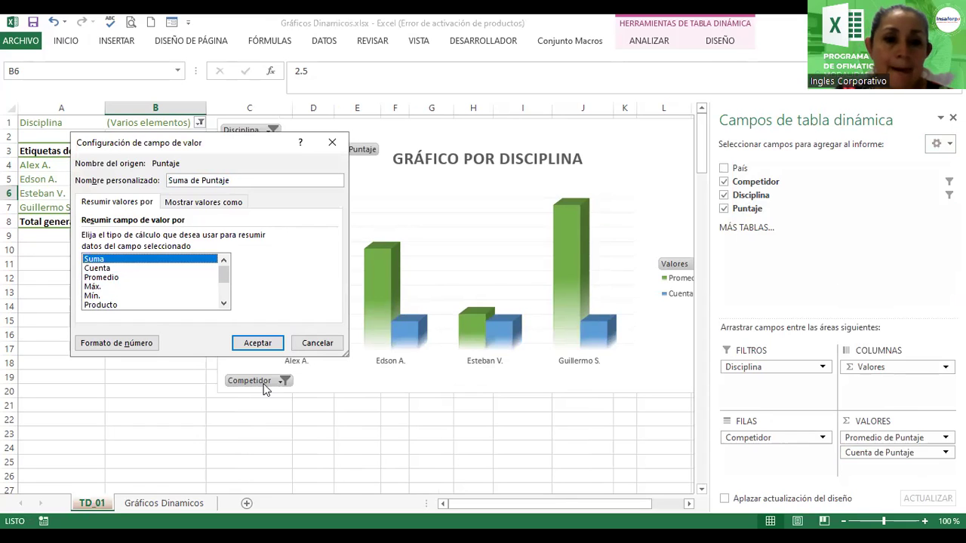
pyautogui.click(269, 342)
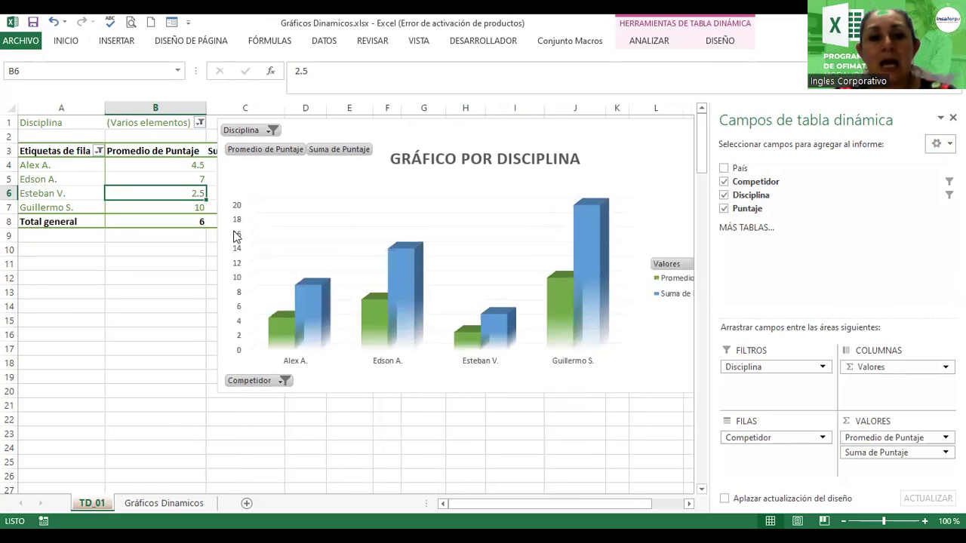
# Shift the pivot chart slightly right near column D and select it, showing its field list
pyautogui.click(181, 334)
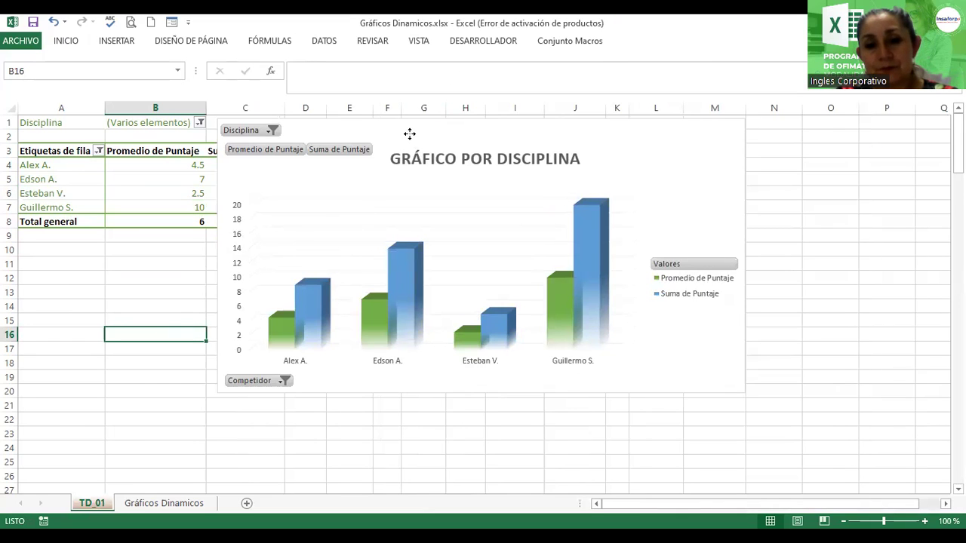
pyautogui.moveTo(459, 137); pyautogui.dragTo(507, 140)
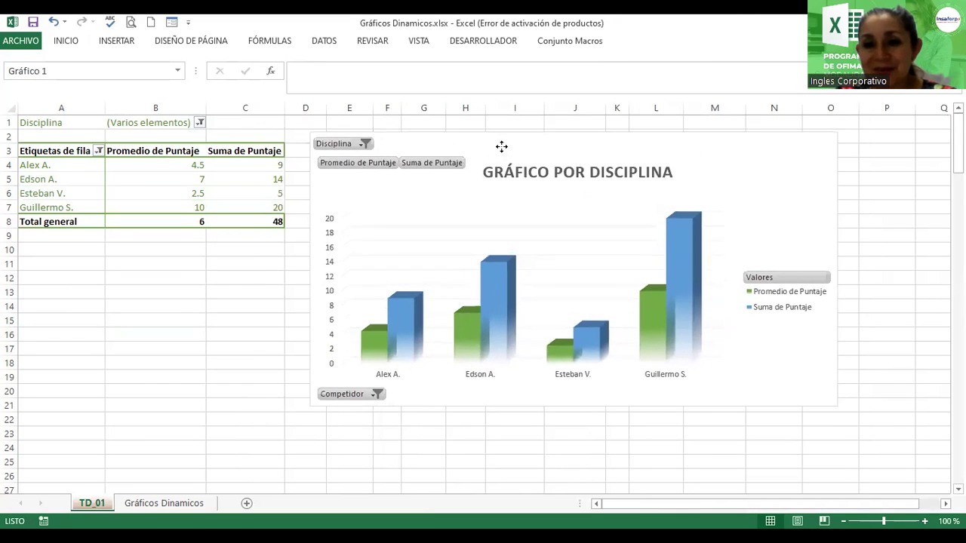
pyautogui.moveTo(507, 139); pyautogui.dragTo(517, 137)
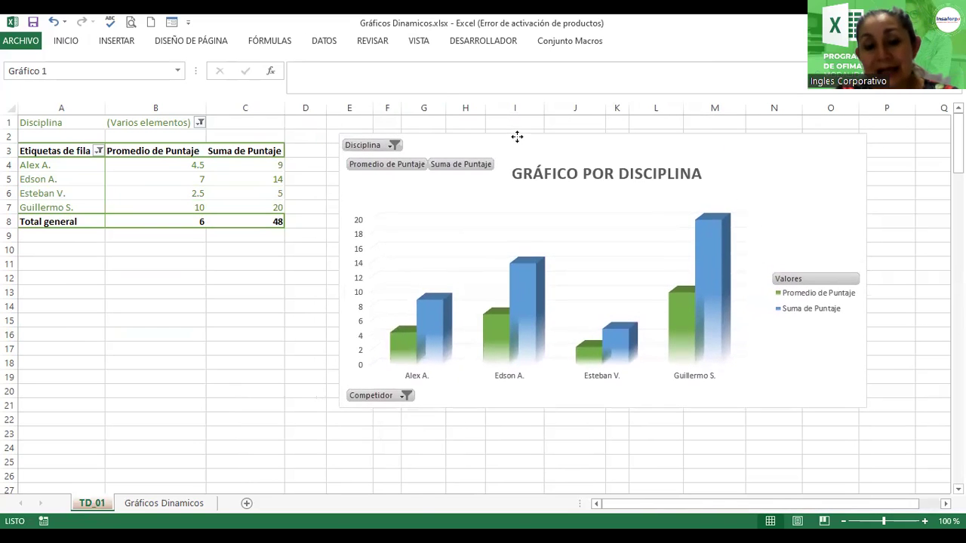
pyautogui.moveTo(517, 137); pyautogui.dragTo(517, 136)
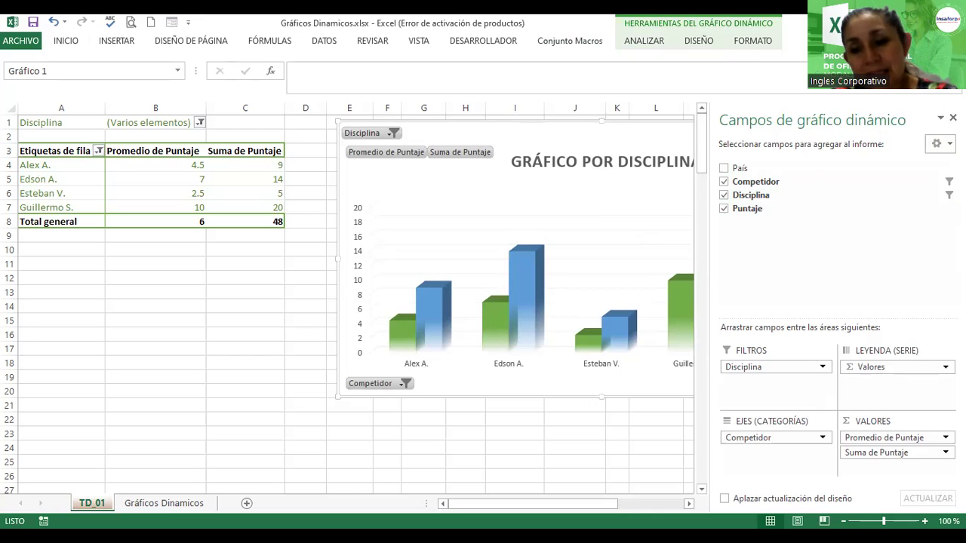
# Close the chart's field list, then select the chart and a pivot table value cell
pyautogui.click(953, 117)
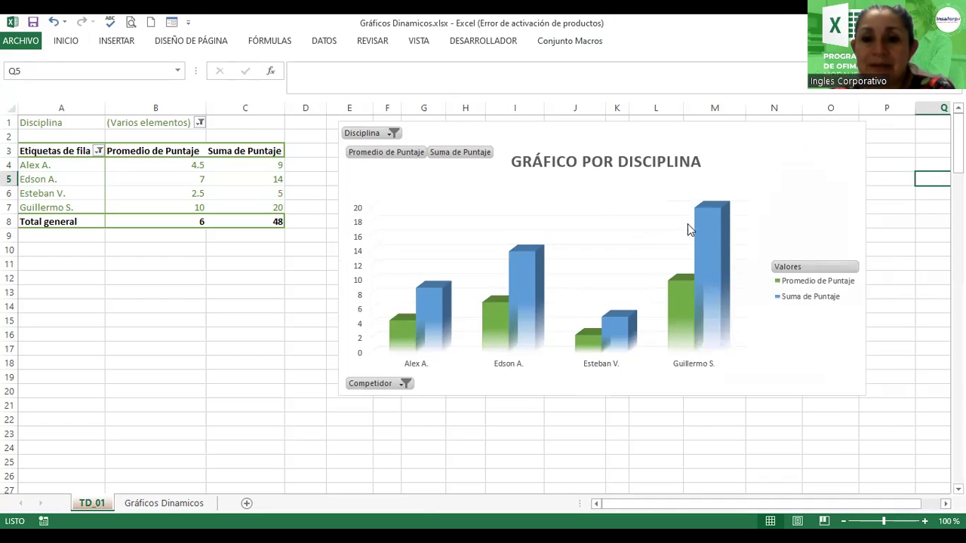
pyautogui.click(832, 175)
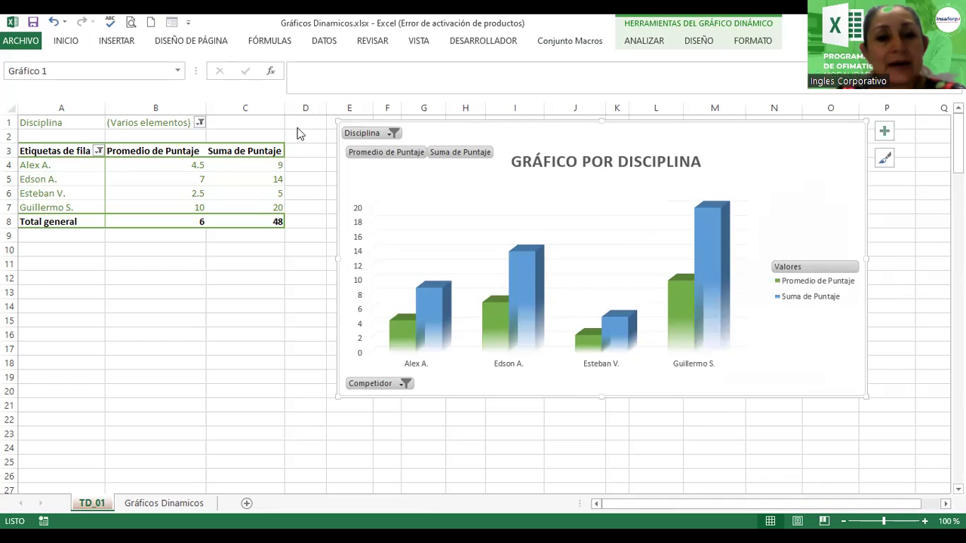
pyautogui.click(151, 183)
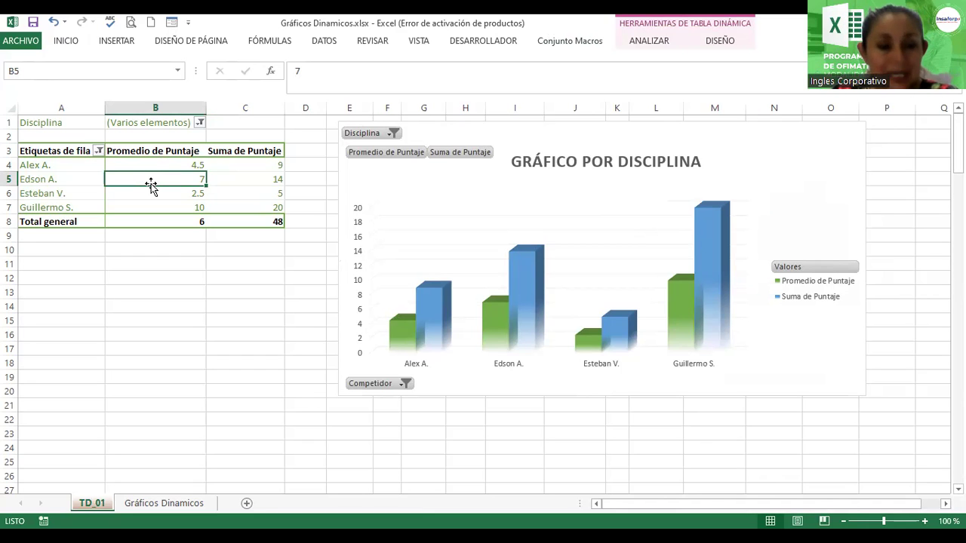
pyautogui.click(702, 43)
pyautogui.click(657, 40)
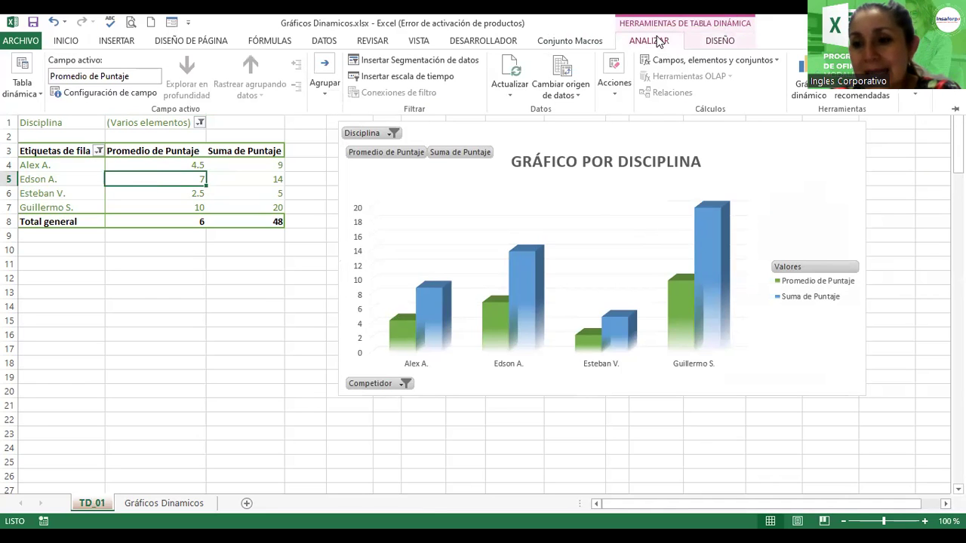
pyautogui.click(918, 99)
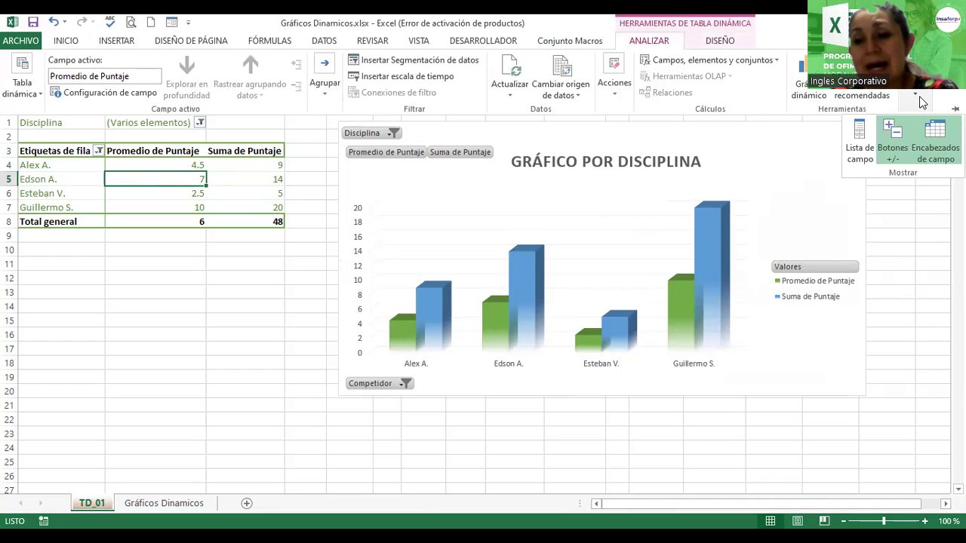
pyautogui.click(857, 140)
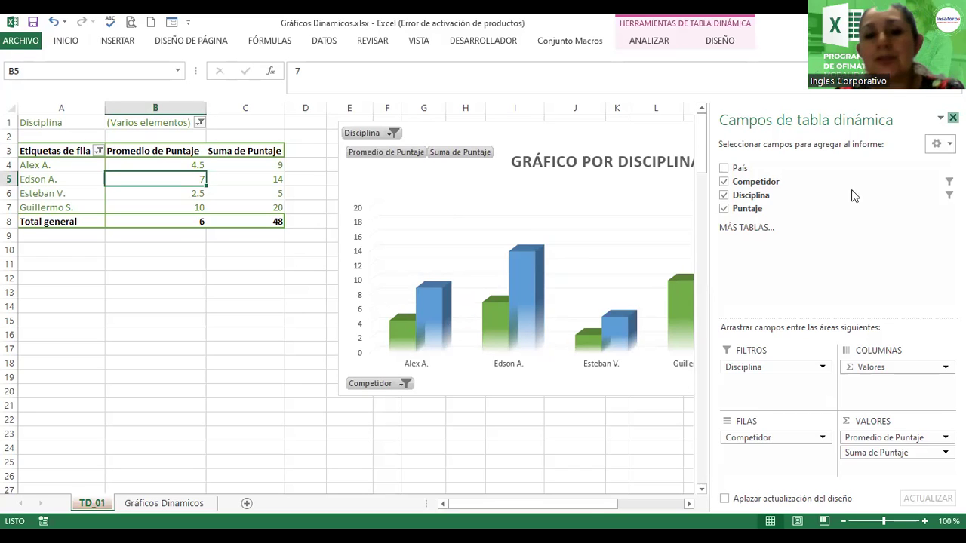
pyautogui.click(810, 189)
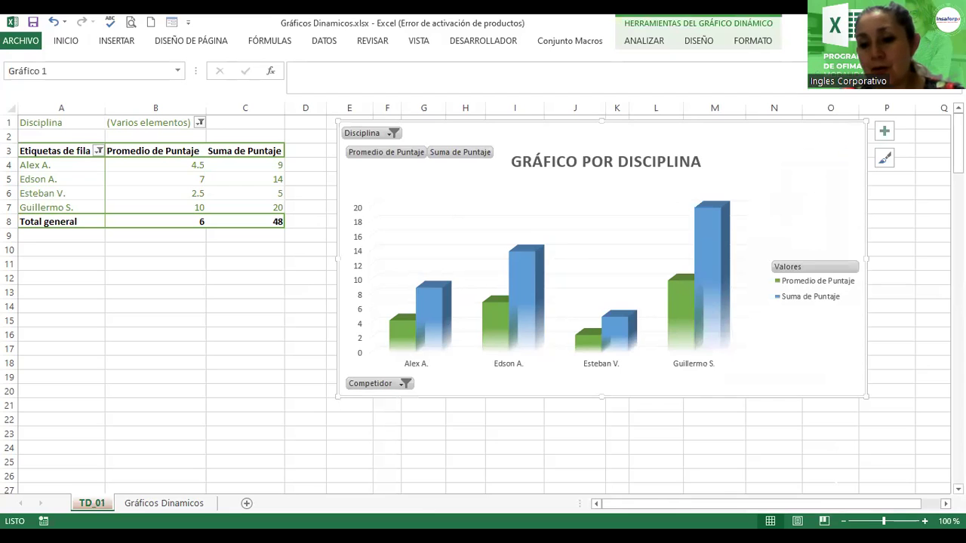
pyautogui.click(843, 520)
# Zoom to 80% and copy the Tabla dinámica 1 heading from G6 on Gráficos Dinamicos, returning to TD_01
pyautogui.click(842, 521)
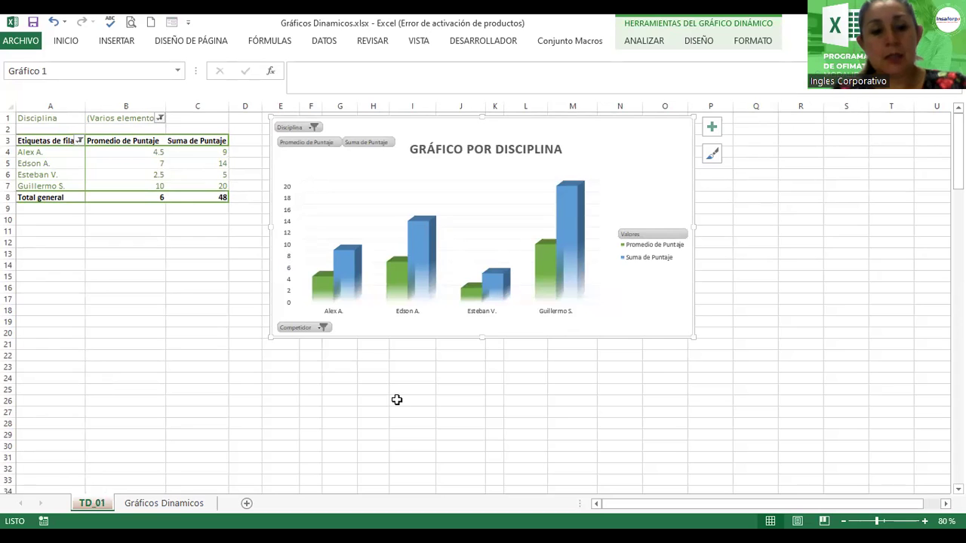
pyautogui.click(167, 503)
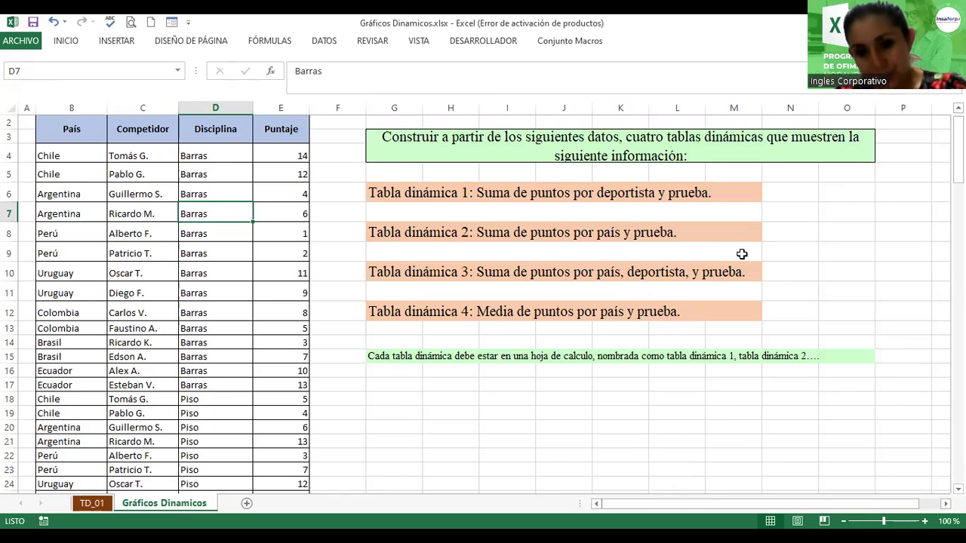
pyautogui.click(379, 191)
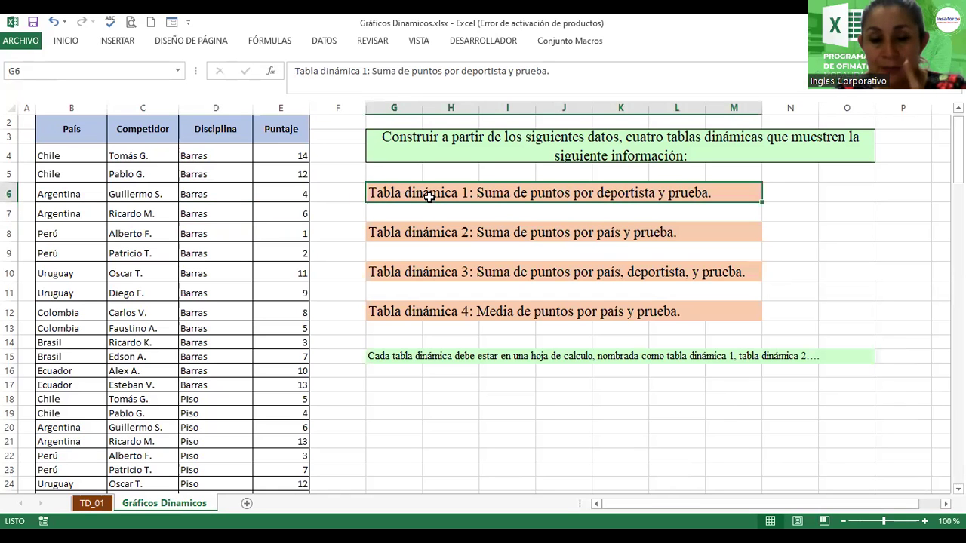
pyautogui.keyDown('ctrl'); pyautogui.scroll(2, 913, 475); pyautogui.keyUp('ctrl')
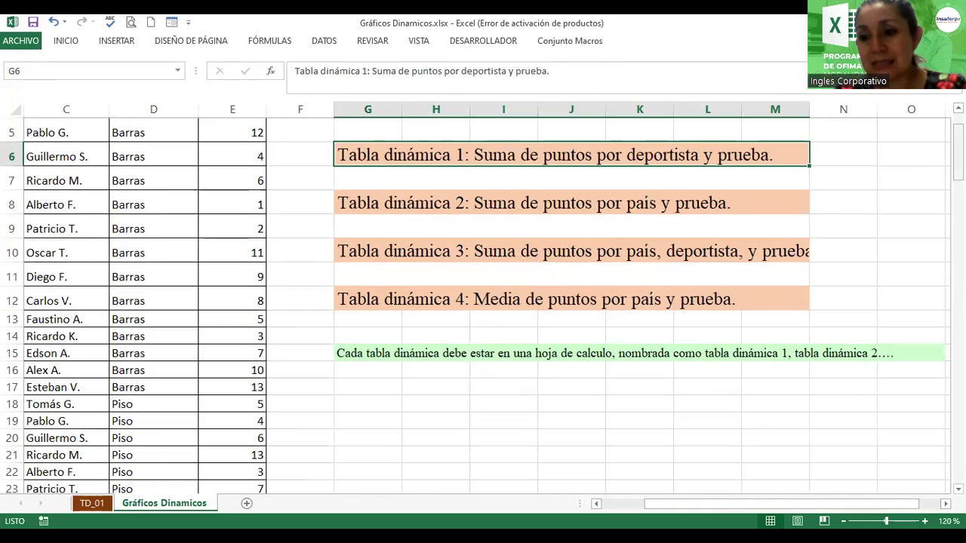
pyautogui.moveTo(958, 151); pyautogui.dragTo(958, 139)
pyautogui.hotkey('ctrl', 'c')
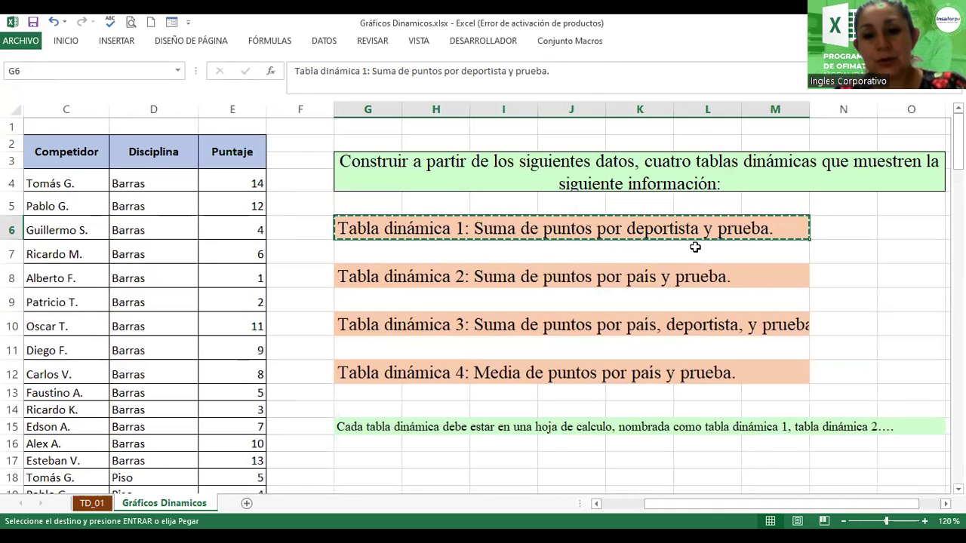
pyautogui.click(94, 508)
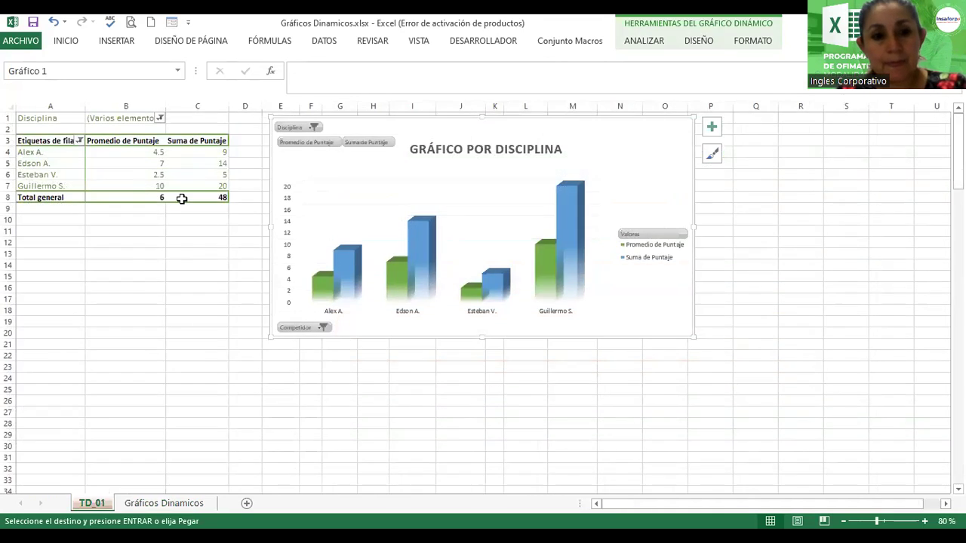
# Insert the copied heading into row 1 of TD_01, shifting existing cells down
pyautogui.click(10, 117)
pyautogui.rightClick(9, 117)
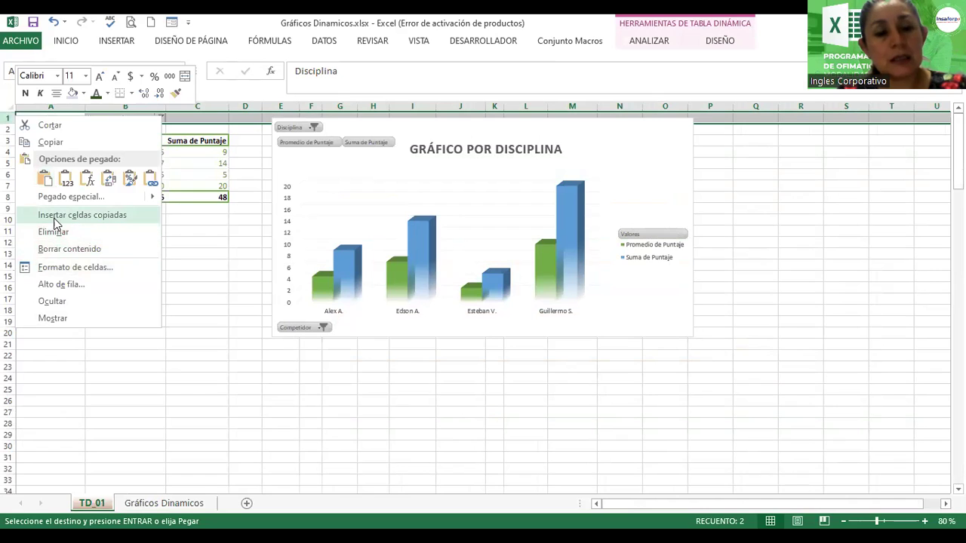
pyautogui.click(57, 218)
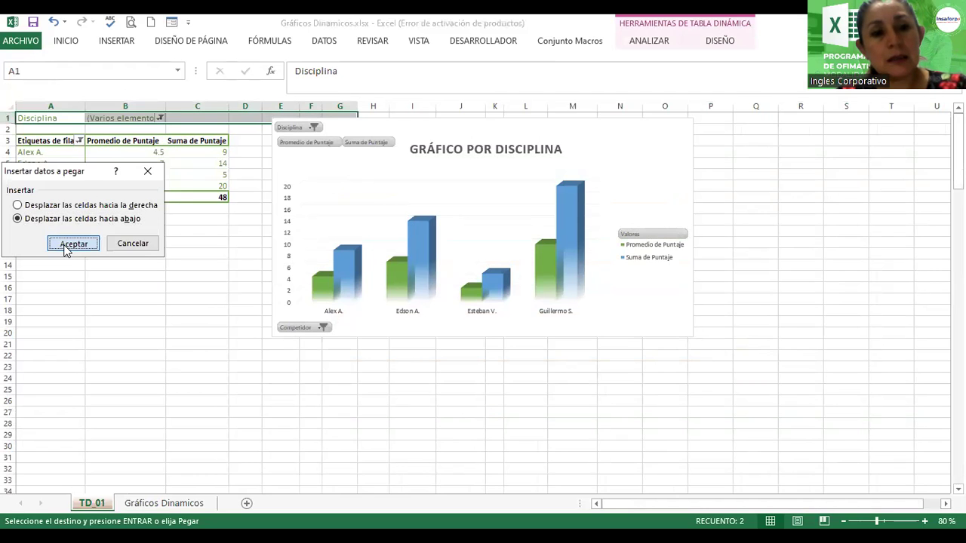
pyautogui.click(68, 246)
# Make row 1 taller, move the pivot chart down below the heading, and select A1
pyautogui.moveTo(8, 127); pyautogui.dragTo(7, 149)
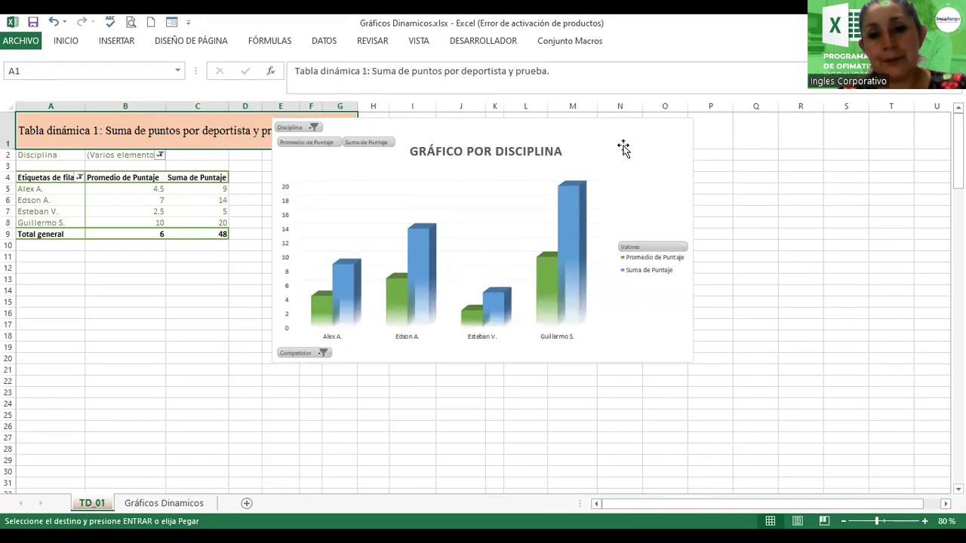
pyautogui.moveTo(623, 149); pyautogui.dragTo(598, 195)
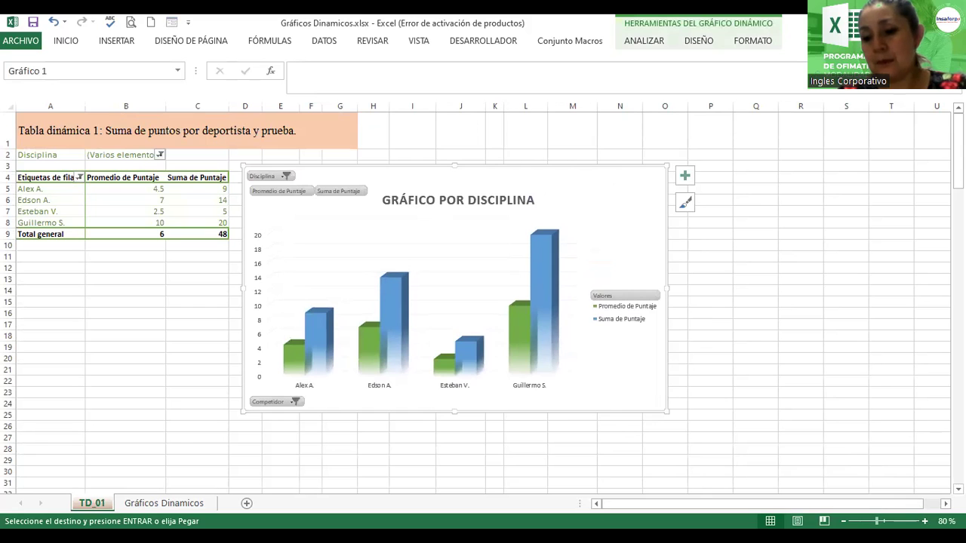
pyautogui.keyDown('ctrl'); pyautogui.scroll(2, 483, 301); pyautogui.keyUp('ctrl')
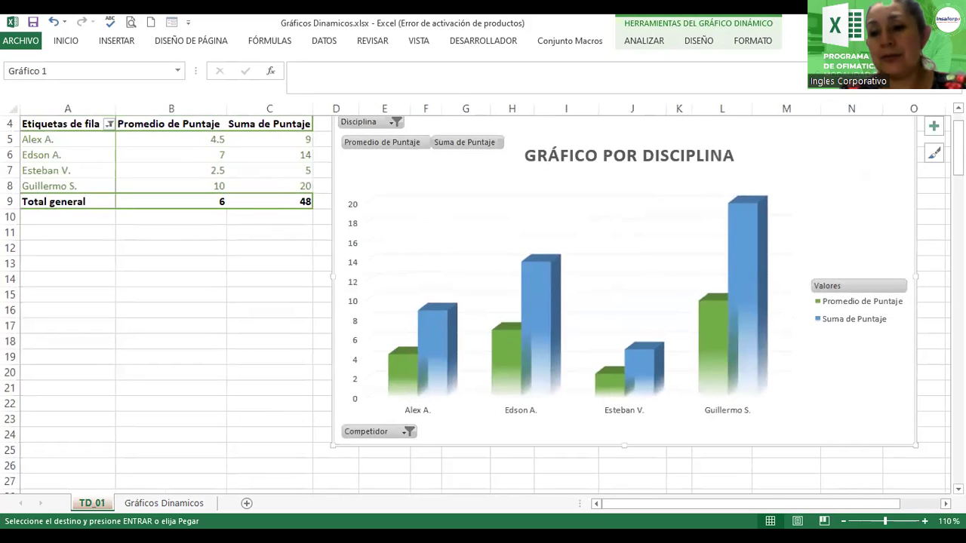
pyautogui.moveTo(957, 151); pyautogui.dragTo(958, 140)
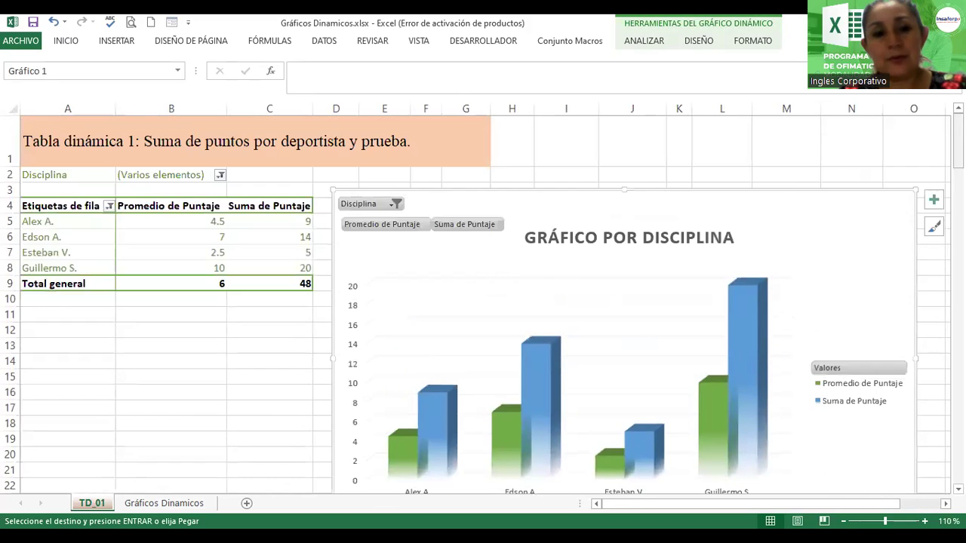
pyautogui.click(256, 140)
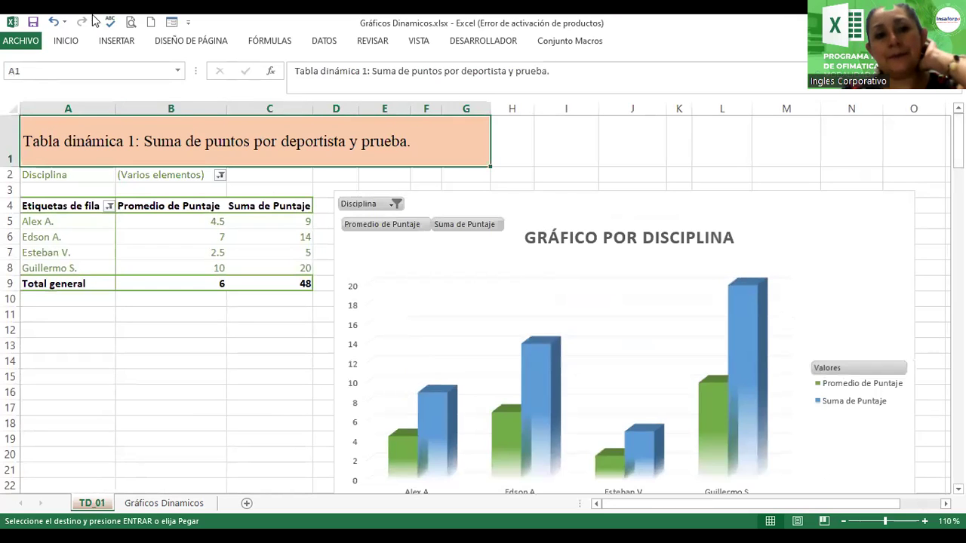
# Bold the A1 title and reword it to include 'y Promedio'
pyautogui.click(66, 41)
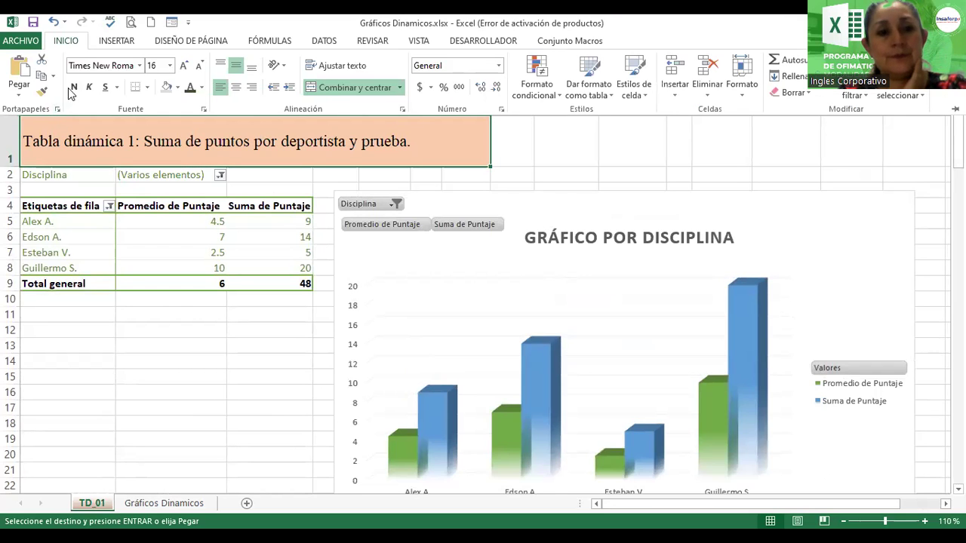
pyautogui.click(72, 86)
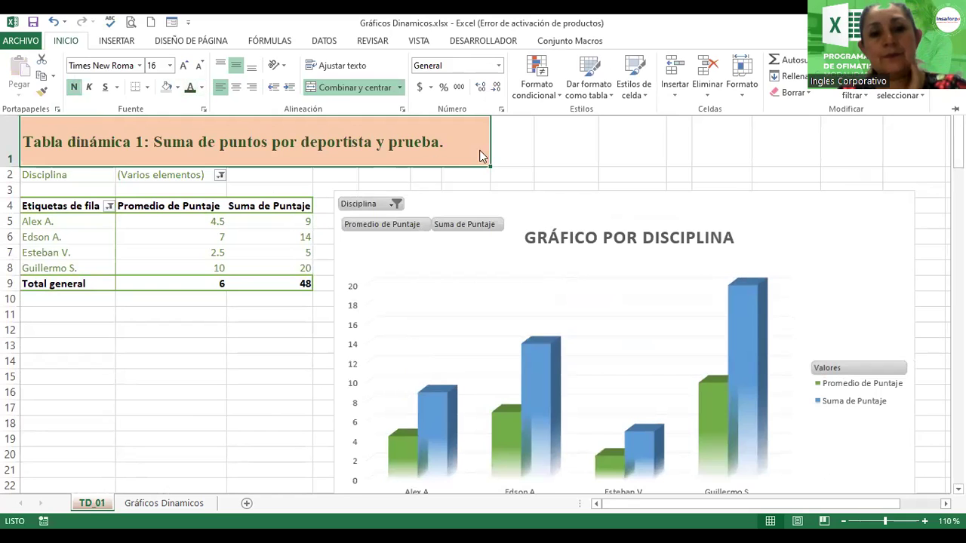
pyautogui.click(530, 154)
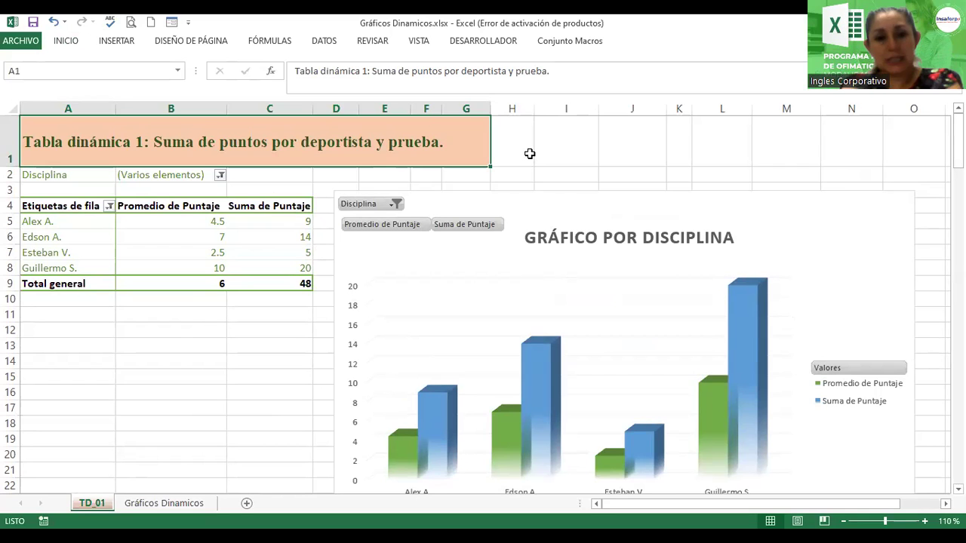
pyautogui.doubleClick(194, 143)
pyautogui.write('y Promedi')
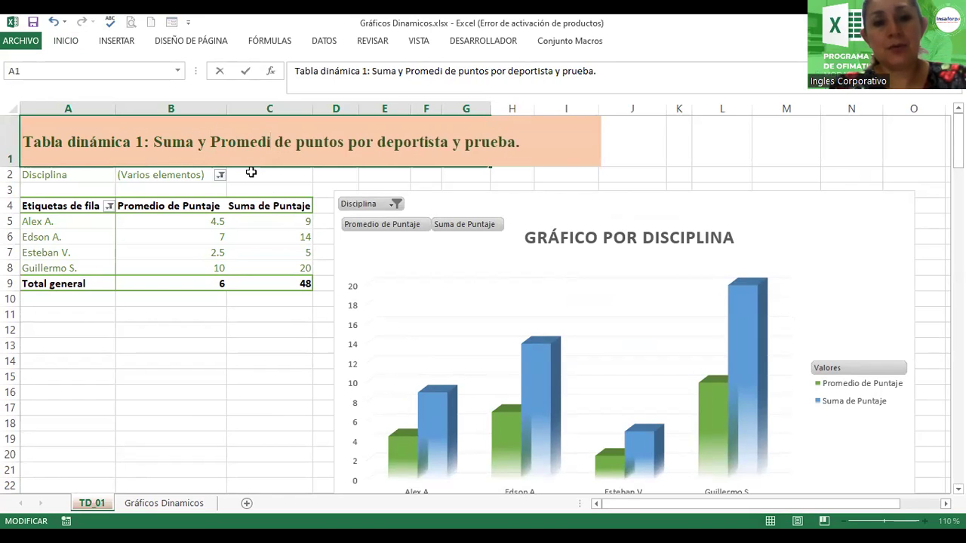
pyautogui.write('o')
pyautogui.press('Return')
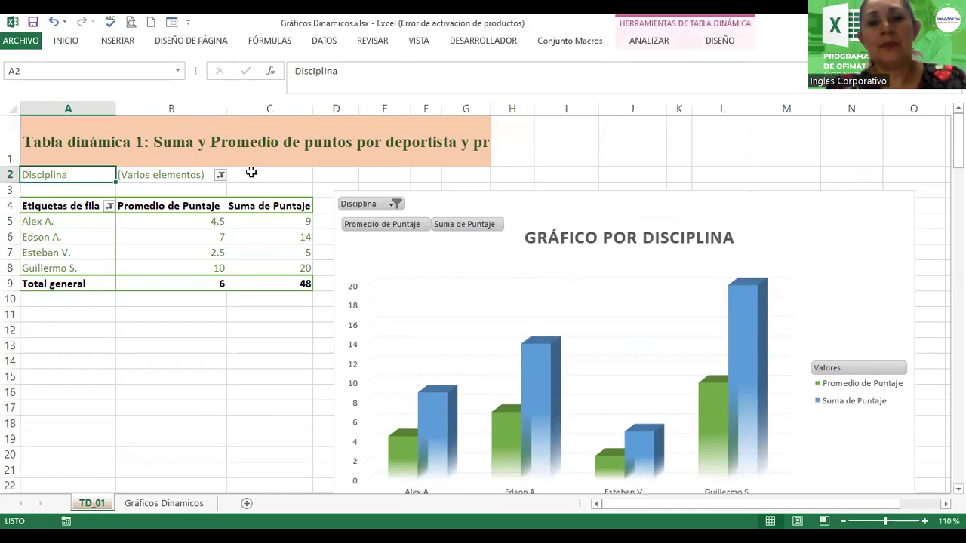
# Wrap the A1 title text and center it
pyautogui.click(237, 151)
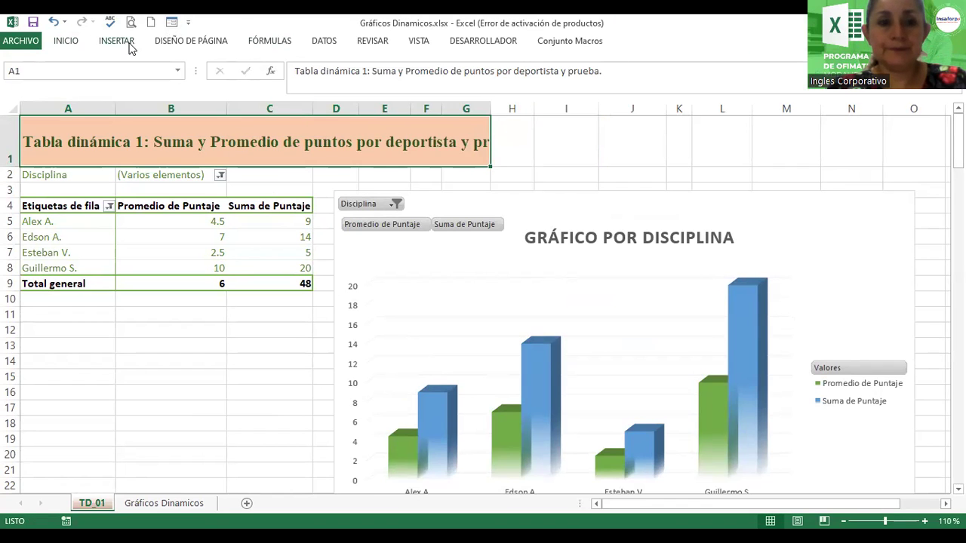
pyautogui.click(65, 43)
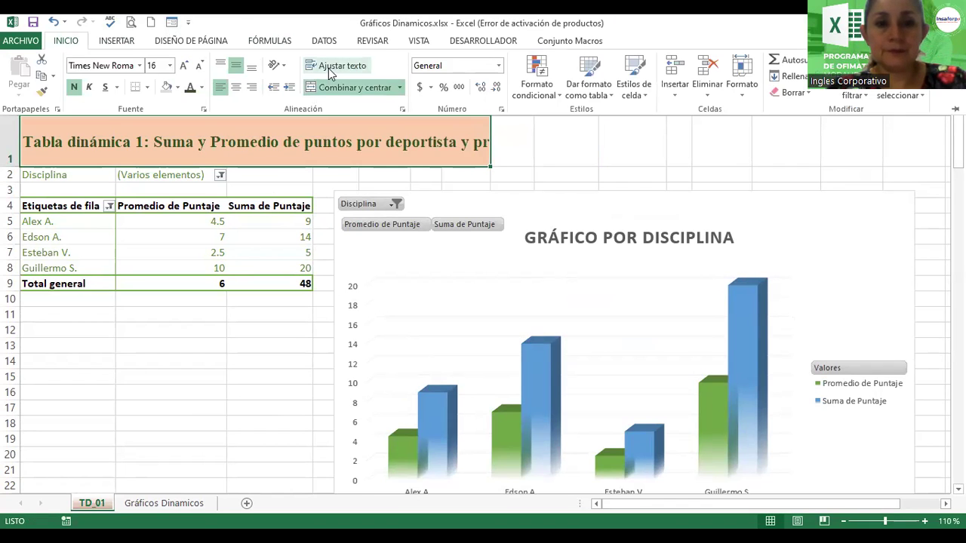
pyautogui.click(329, 66)
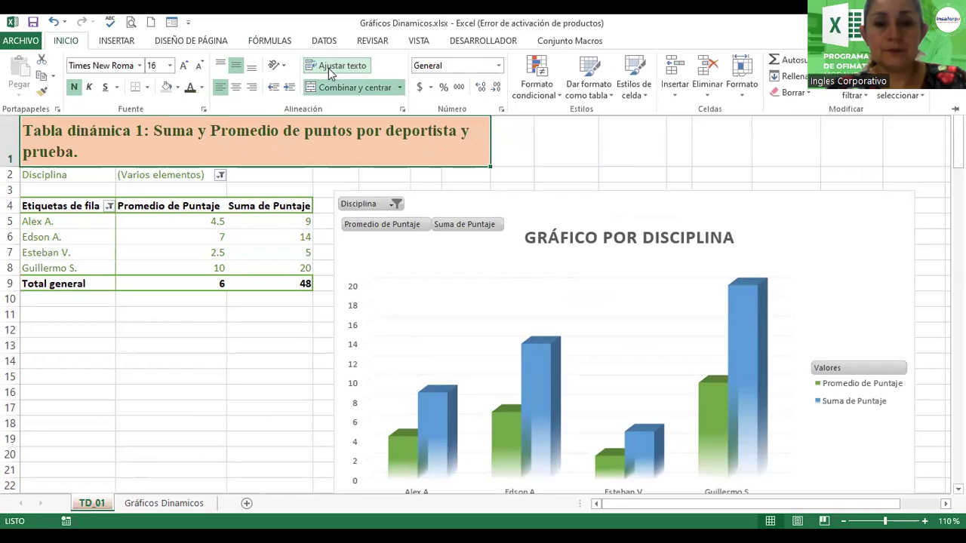
pyautogui.click(236, 88)
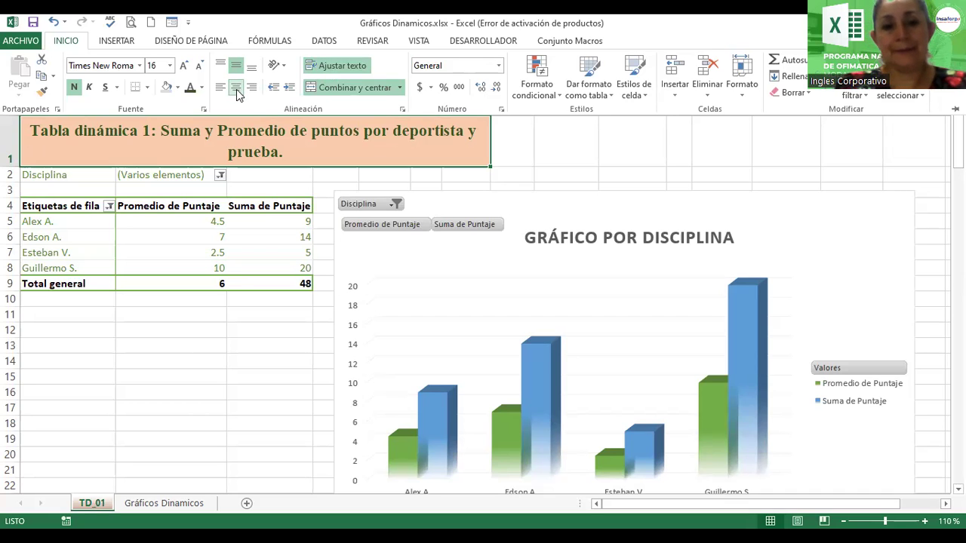
# Select the Tabla dinámica 2 heading in G8 of Gráficos Dinamicos and add a new worksheet
pyautogui.click(140, 503)
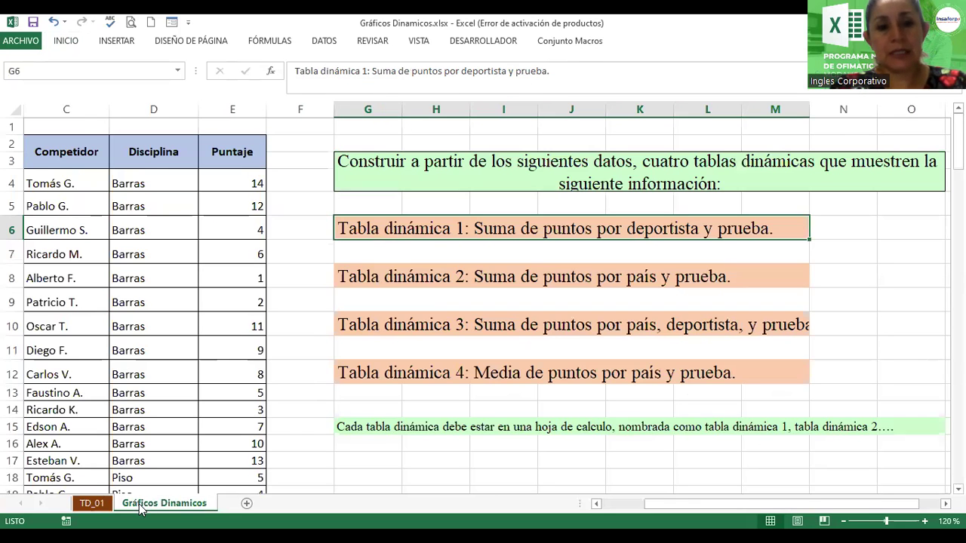
pyautogui.click(427, 282)
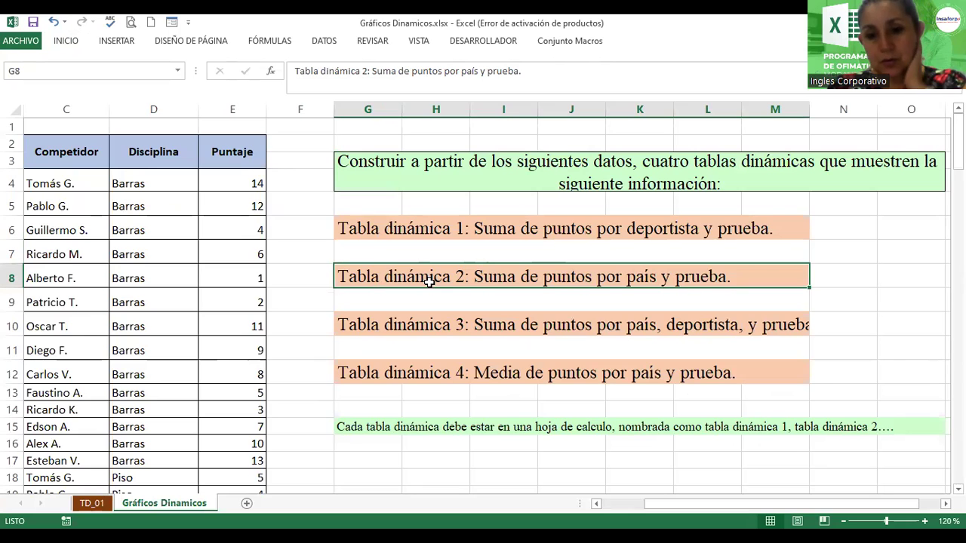
pyautogui.click(246, 503)
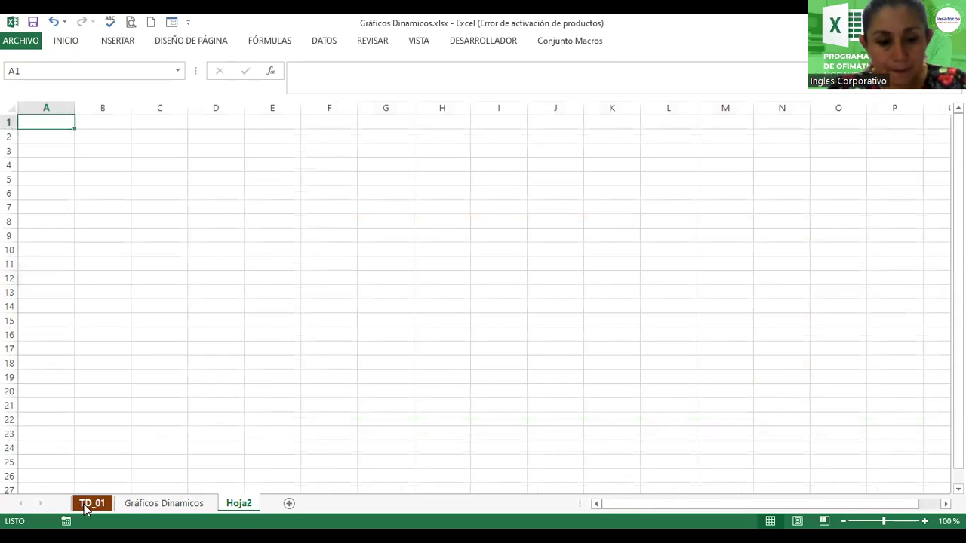
# Move TD_01 after Gráficos Dinamicos and rename the new sheet TD_02
pyautogui.click(88, 504)
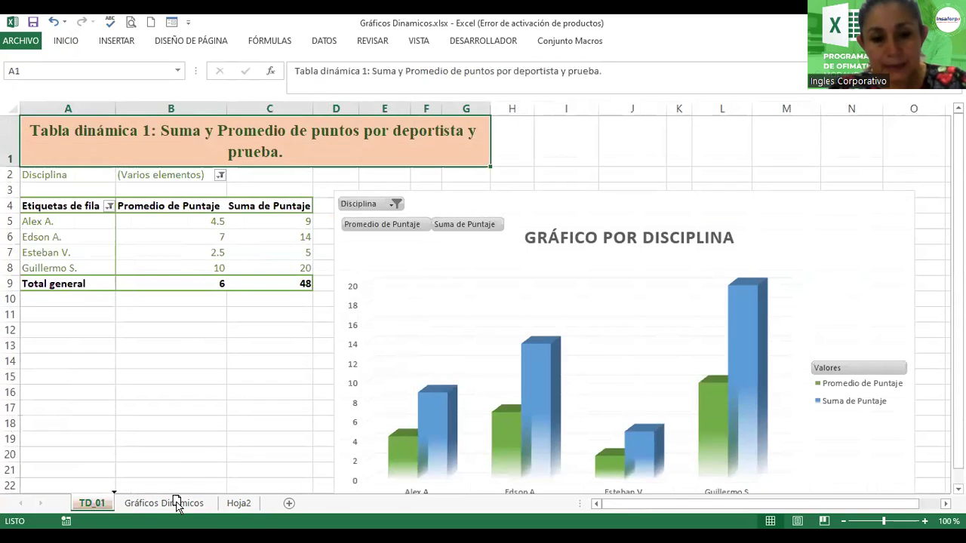
pyautogui.moveTo(176, 504); pyautogui.dragTo(226, 505)
pyautogui.doubleClick(238, 503)
pyautogui.write('TD_02')
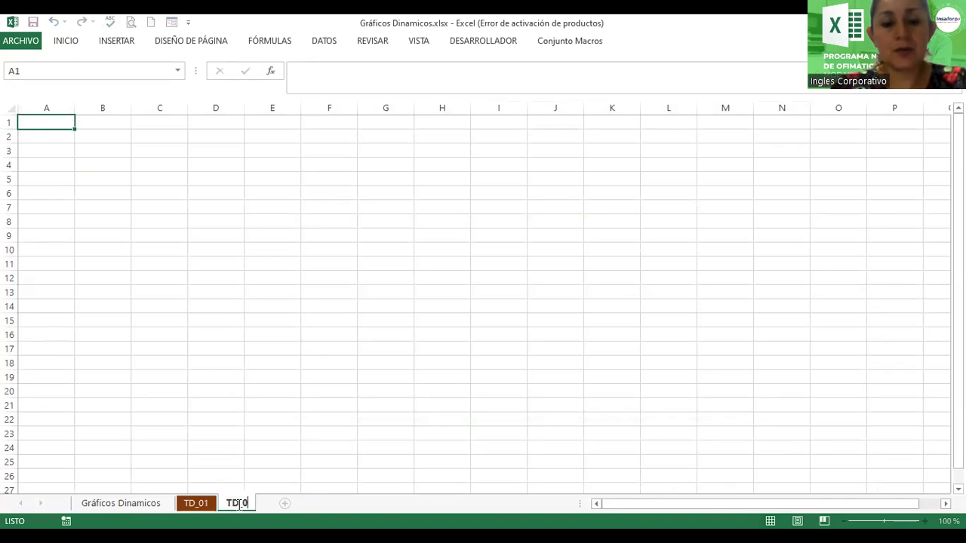
pyautogui.press('Return')
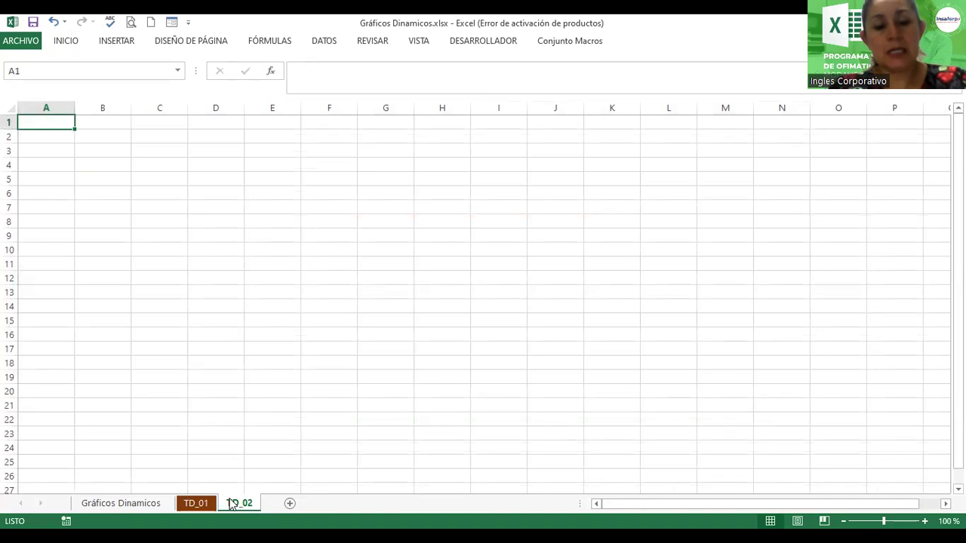
# Paste the Tabla dinámica 2 heading into A1 of TD_02 and make row 1 taller
pyautogui.click(131, 503)
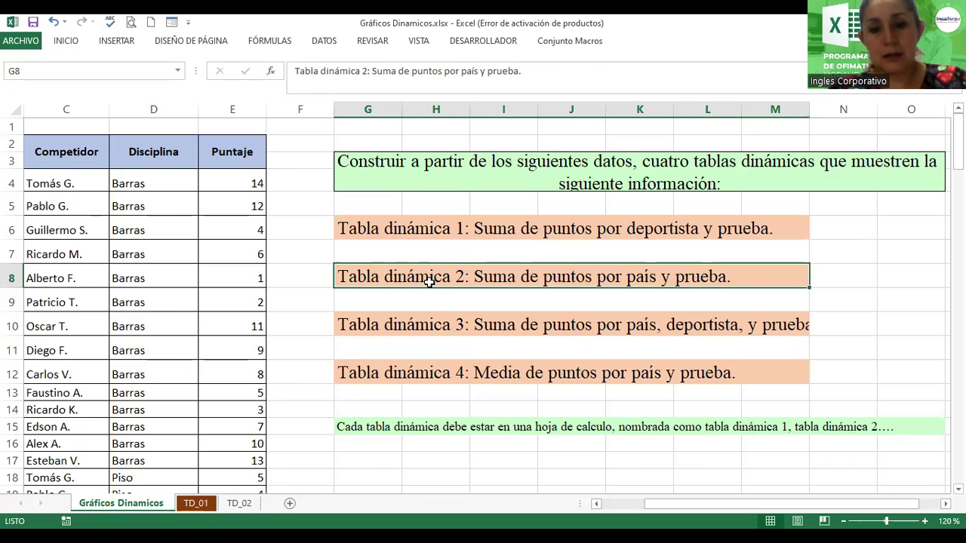
pyautogui.hotkey('ctrl', 'c')
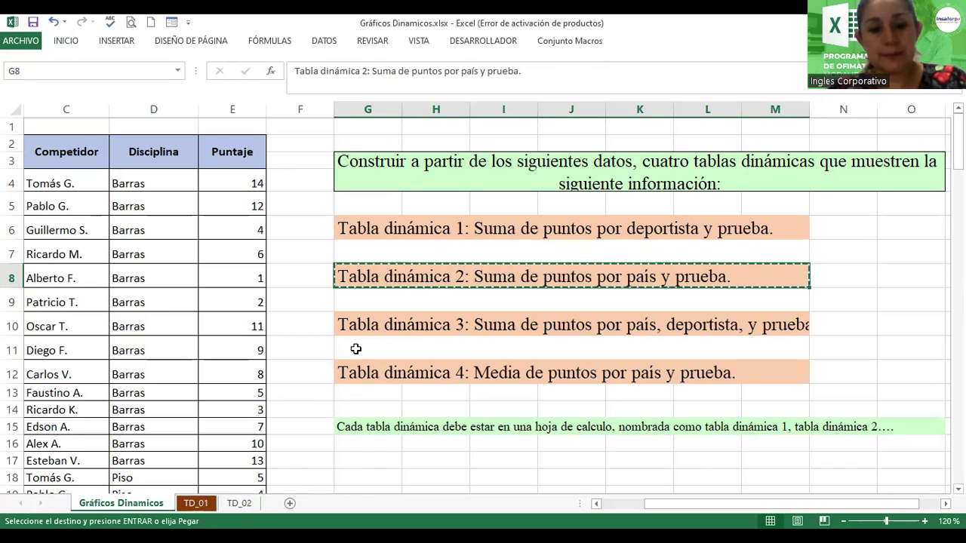
pyautogui.click(238, 503)
pyautogui.hotkey('ctrl', 'v')
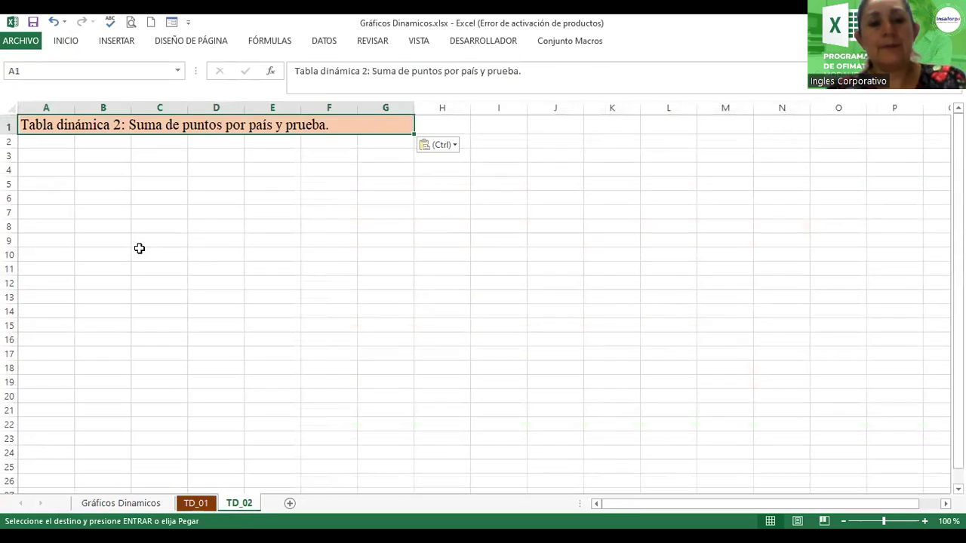
pyautogui.moveTo(15, 133); pyautogui.dragTo(15, 144)
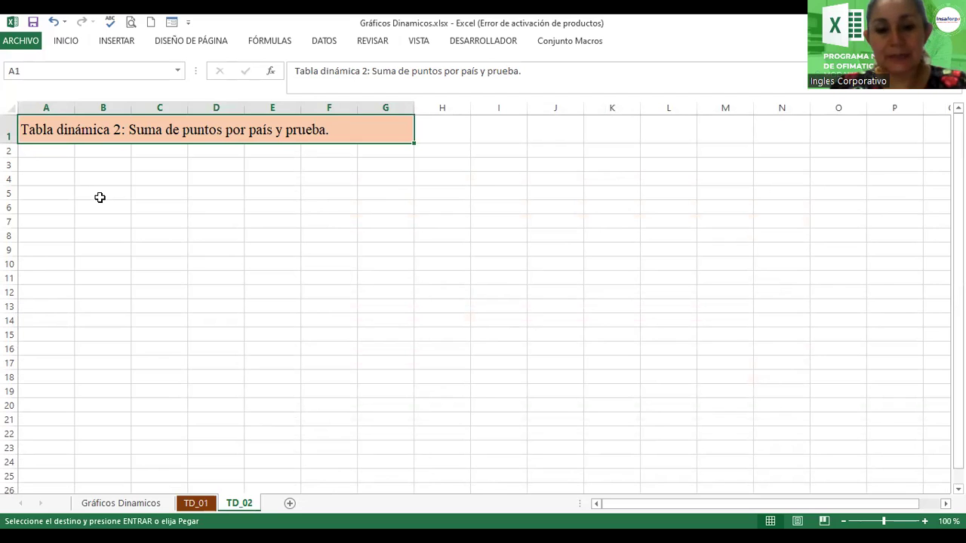
pyautogui.click(138, 505)
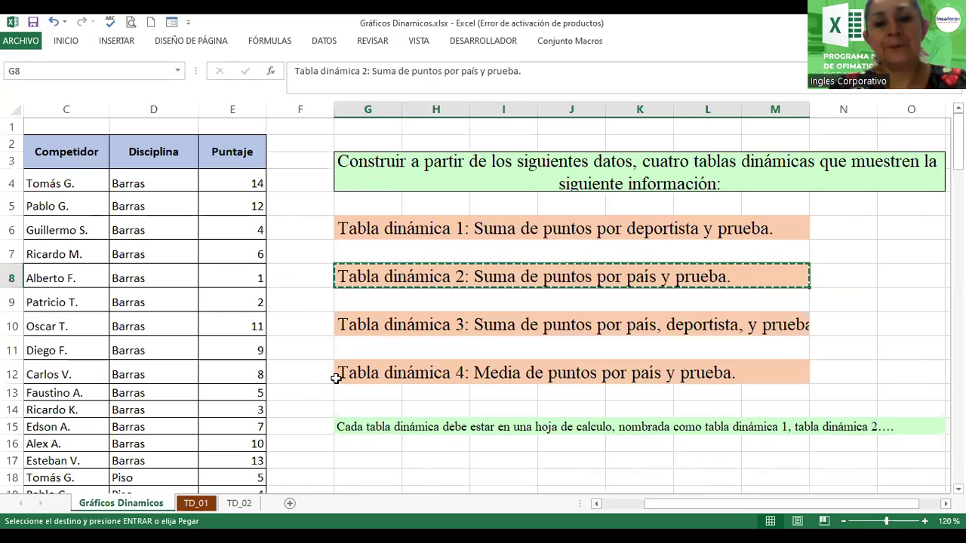
pyautogui.press('Escape')
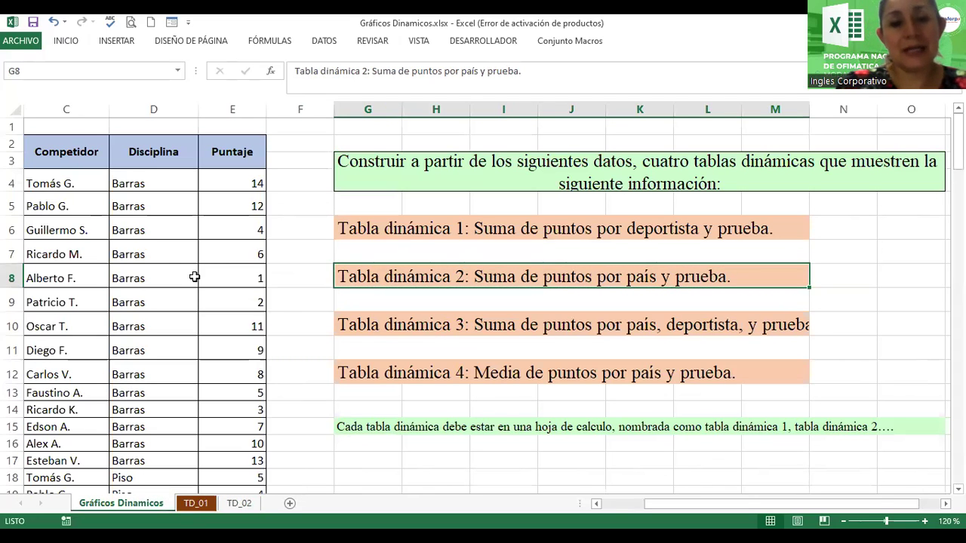
# Insert a pivot table from the competition data at cell A5 of the existing TD_02 sheet
pyautogui.click(194, 277)
pyautogui.click(117, 43)
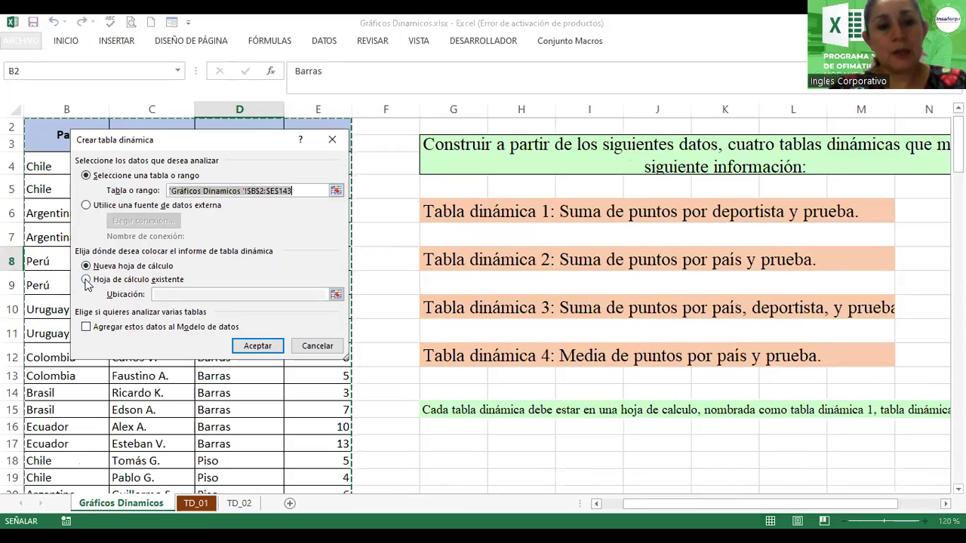
pyautogui.click(86, 279)
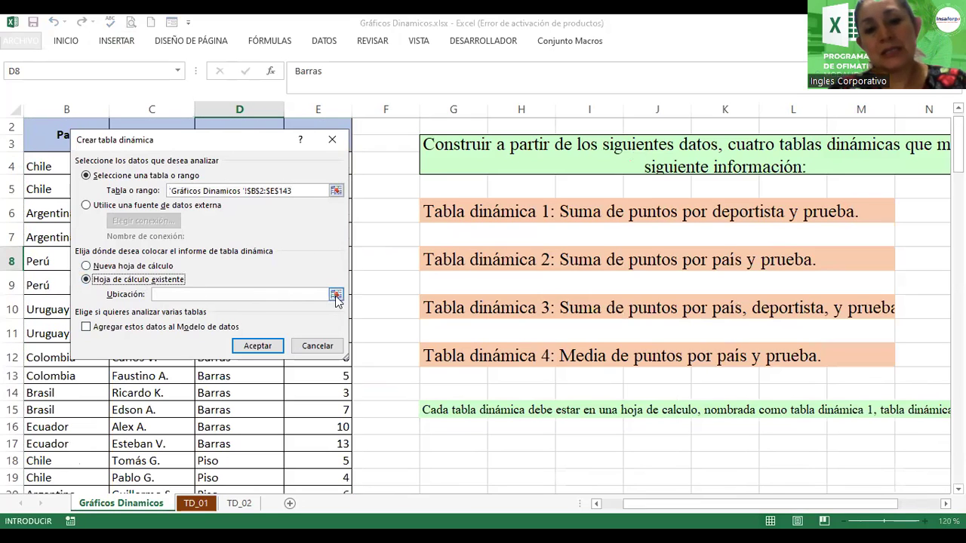
pyautogui.click(336, 294)
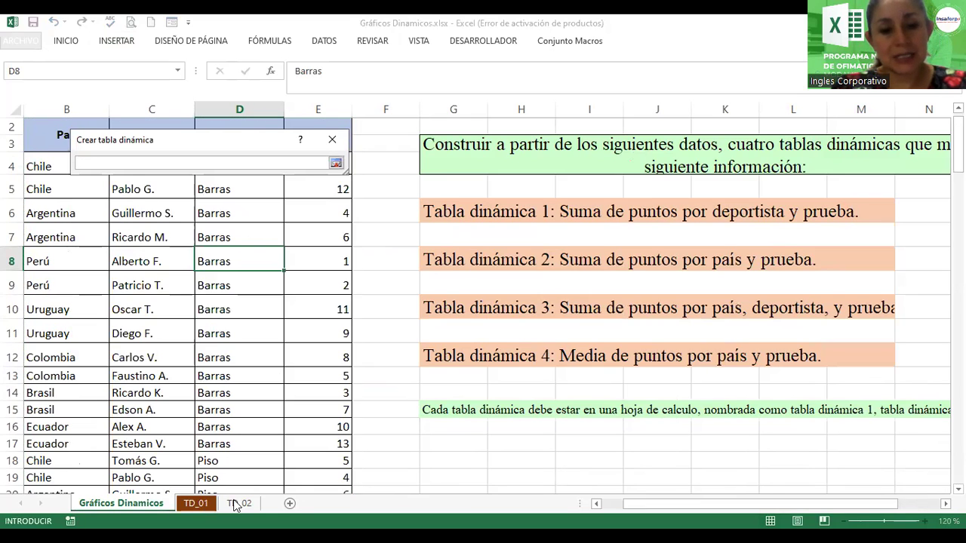
pyautogui.click(237, 503)
pyautogui.click(46, 194)
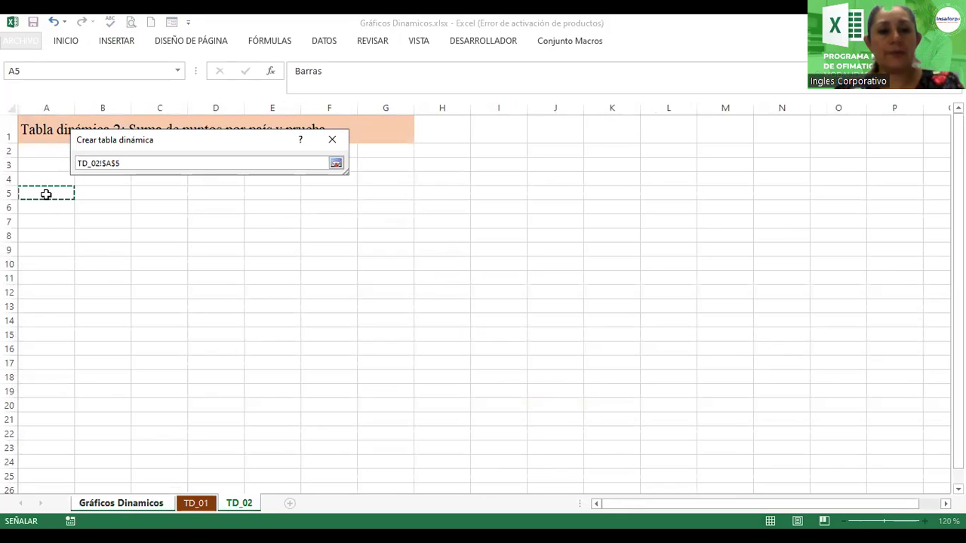
pyautogui.press('Return')
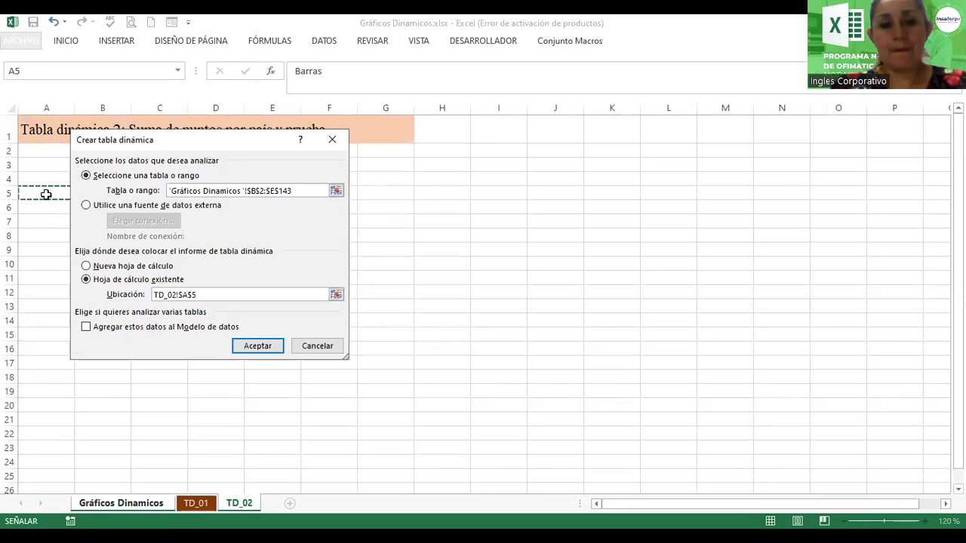
pyautogui.click(246, 341)
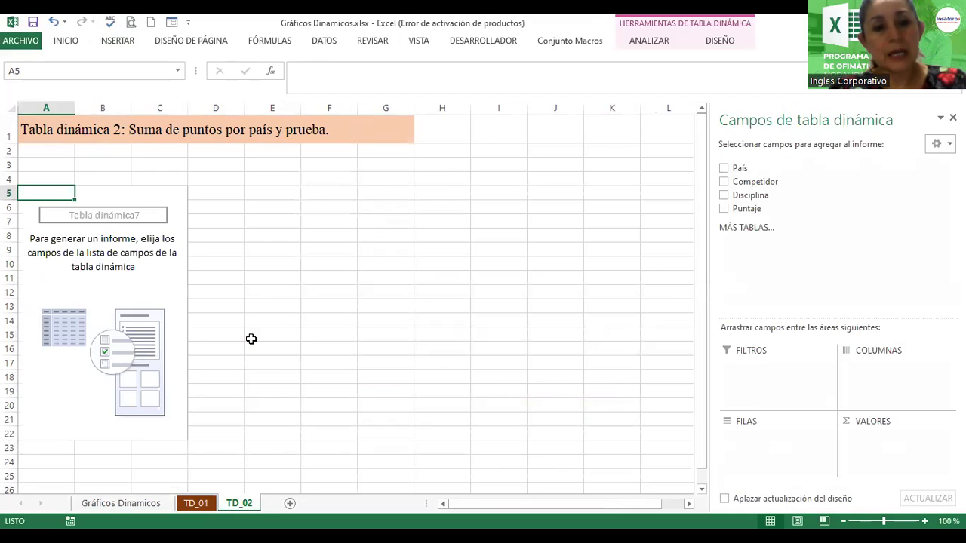
# Add Puntaje to the pivot values and summarize it as Sum instead of Count
pyautogui.moveTo(739, 212); pyautogui.dragTo(881, 473)
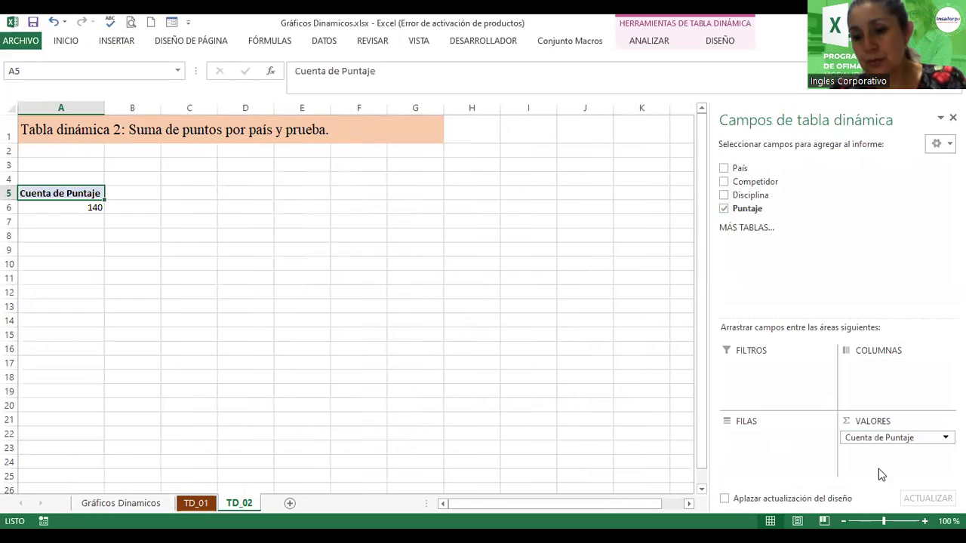
pyautogui.click(871, 439)
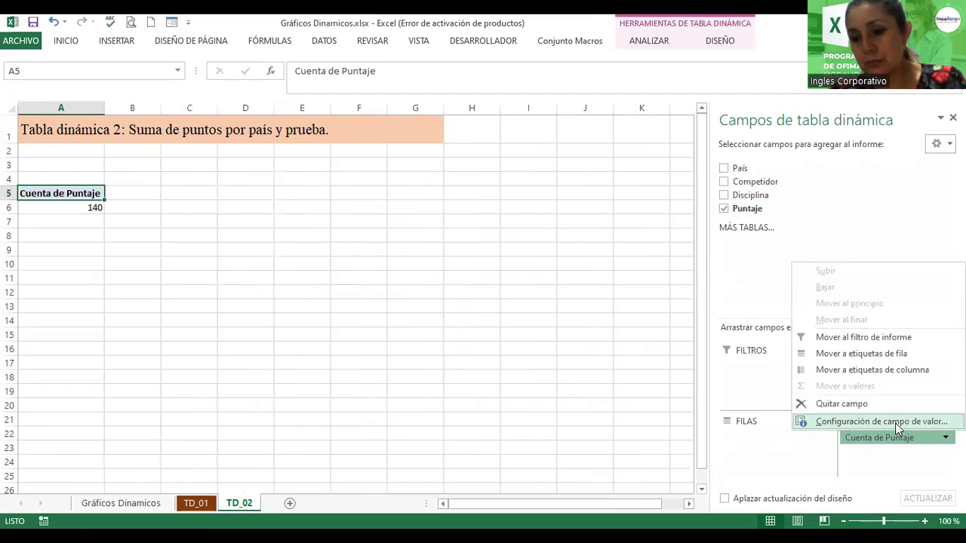
pyautogui.click(881, 422)
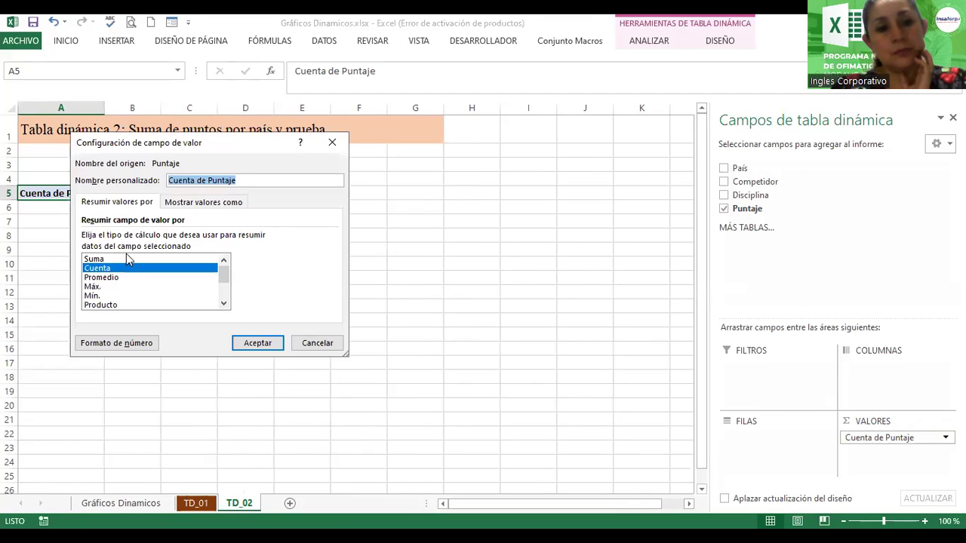
pyautogui.click(124, 260)
pyautogui.click(253, 347)
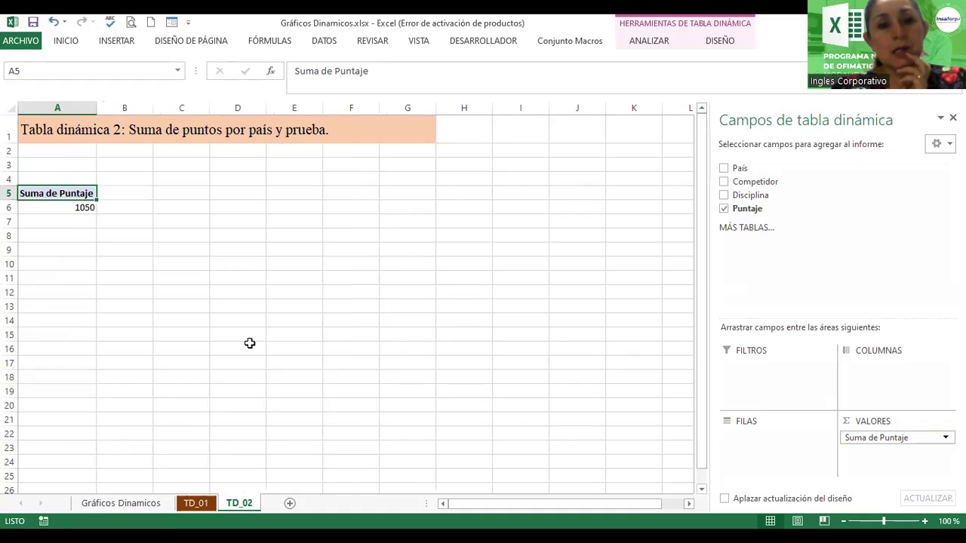
# Put País in the rows and make Disciplina the report filter
pyautogui.moveTo(730, 172); pyautogui.dragTo(738, 442)
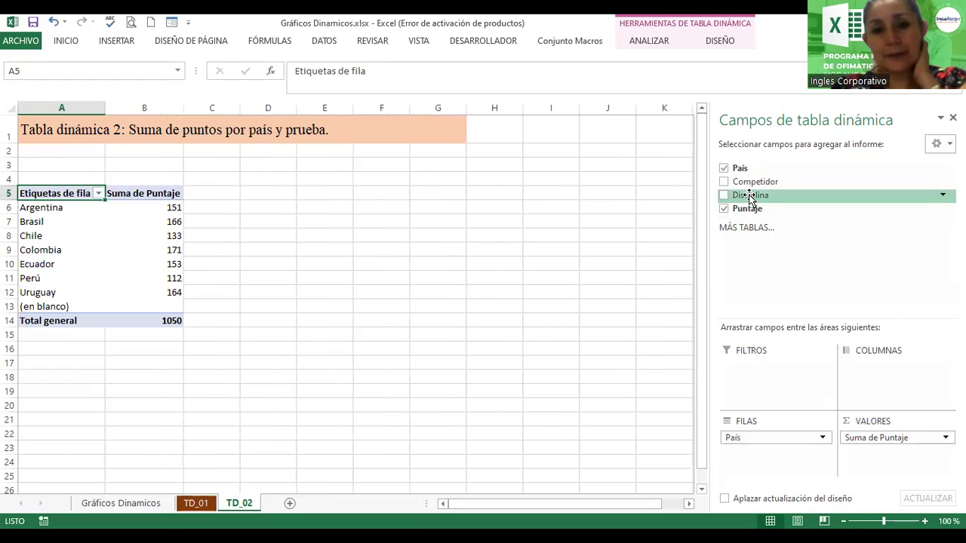
pyautogui.moveTo(759, 195); pyautogui.dragTo(862, 375)
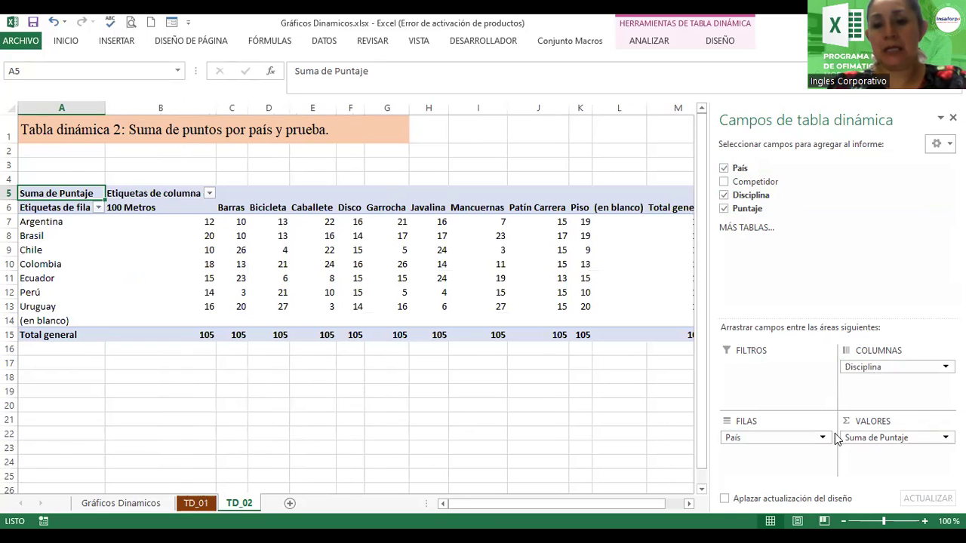
pyautogui.moveTo(866, 368); pyautogui.dragTo(771, 380)
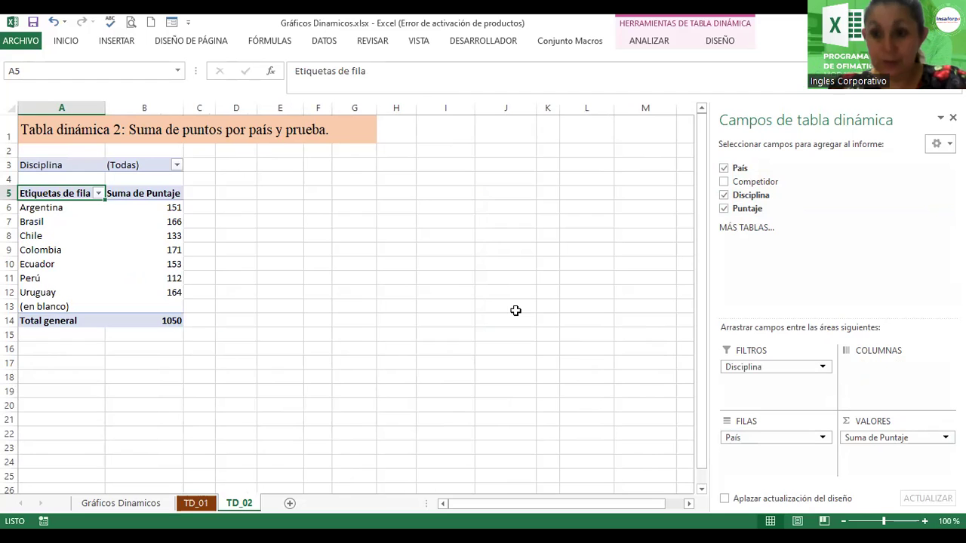
# Start a pivot chart from the TD_02 pivot table using the Barra 3D agrupada type
pyautogui.click(71, 262)
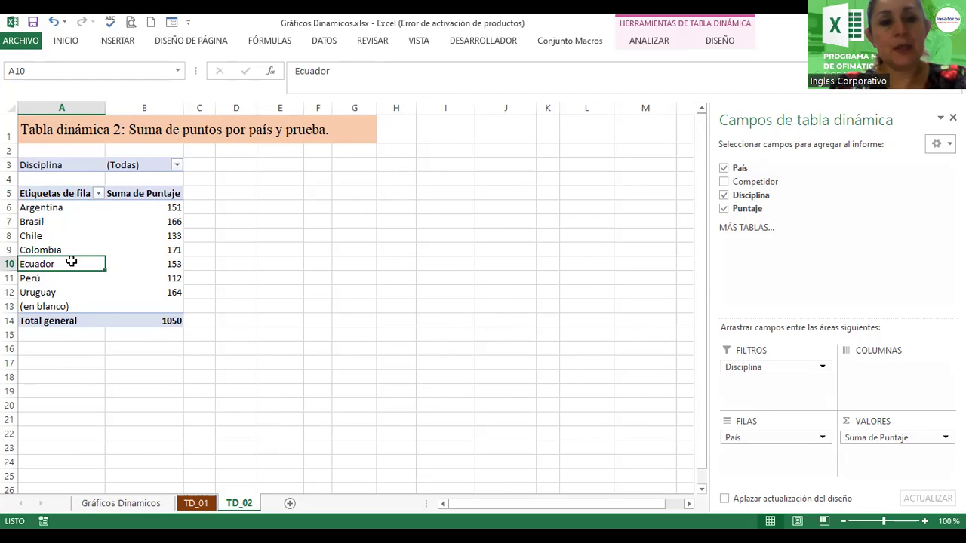
pyautogui.click(117, 44)
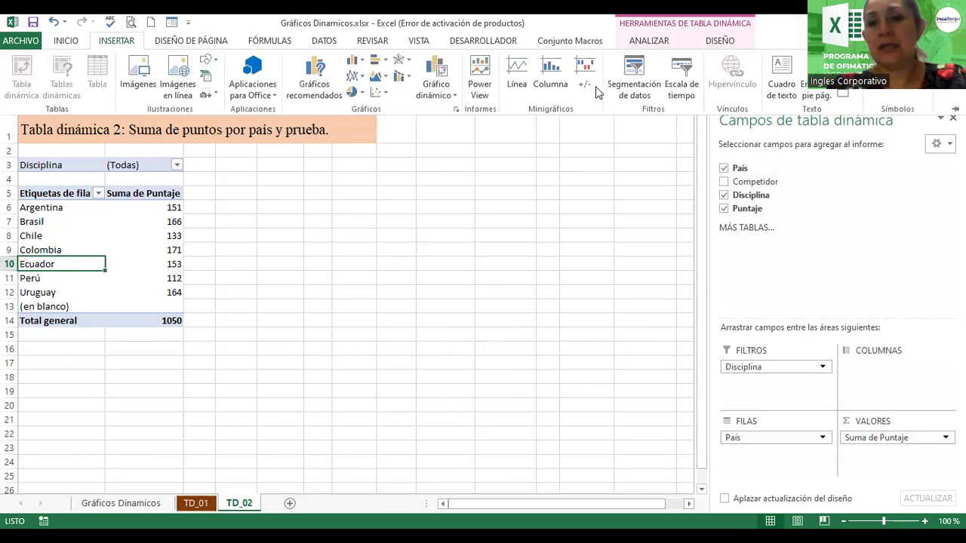
pyautogui.click(644, 42)
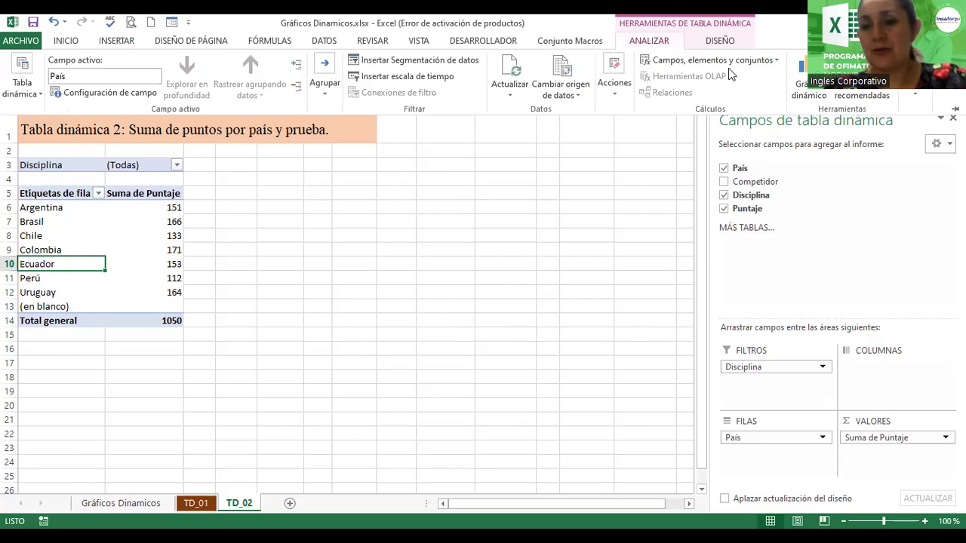
pyautogui.doubleClick(629, 43)
pyautogui.click(683, 45)
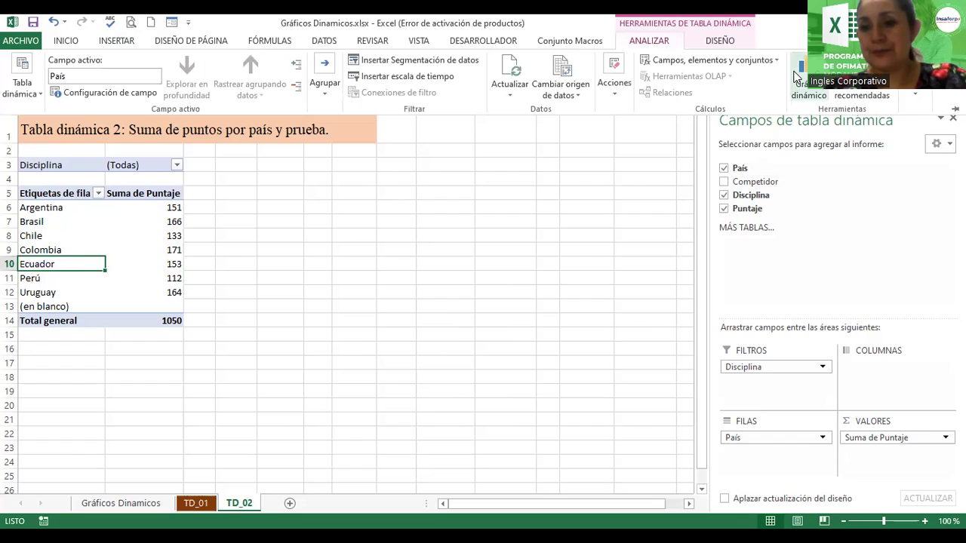
pyautogui.click(798, 75)
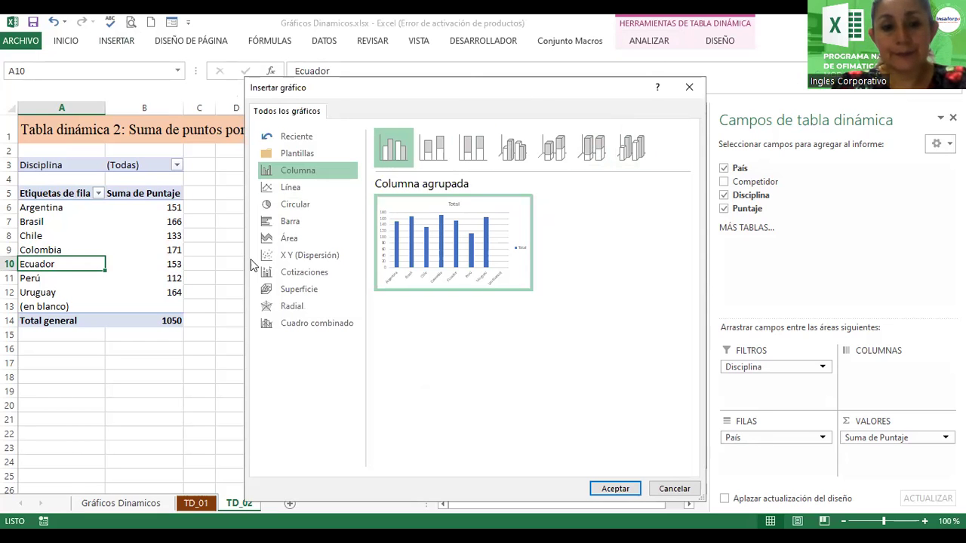
pyautogui.click(285, 221)
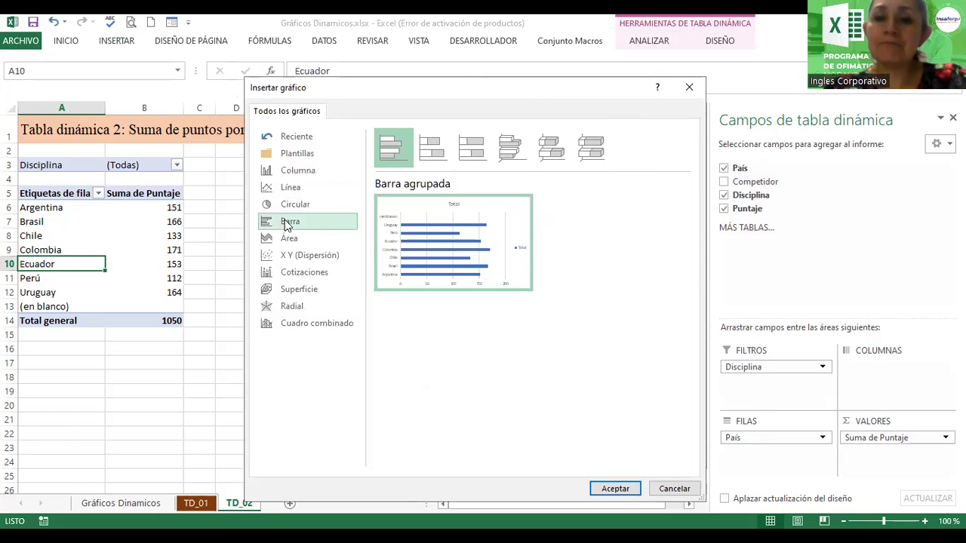
pyautogui.click(518, 146)
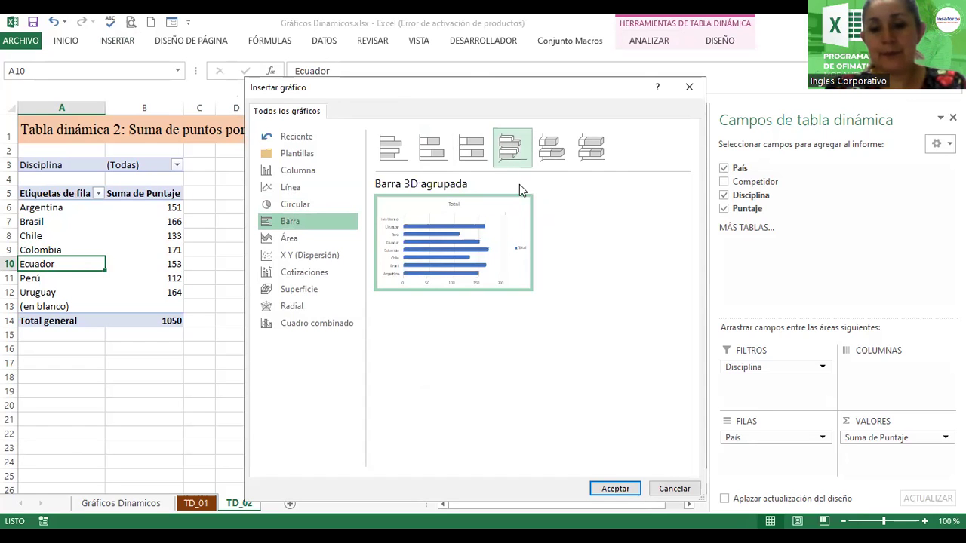
# Insert the 3D clustered bar pivot chart and stretch it toward column L beside the pivot table
pyautogui.click(596, 486)
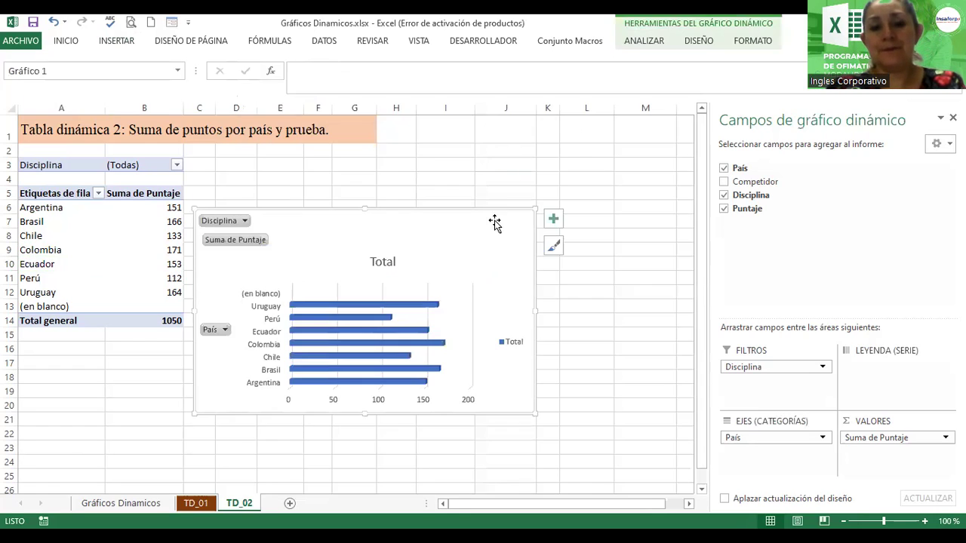
pyautogui.moveTo(534, 209); pyautogui.dragTo(667, 153)
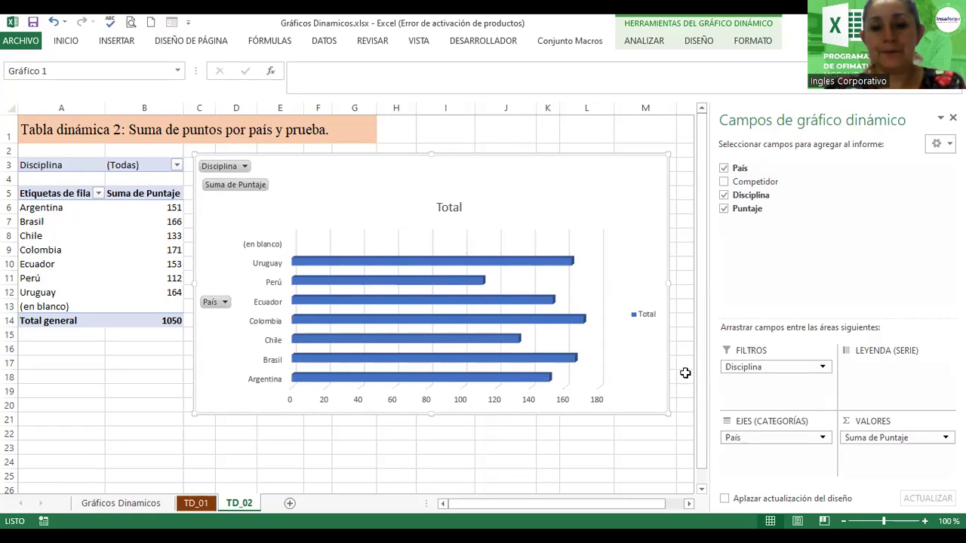
pyautogui.click(456, 210)
pyautogui.doubleClick(456, 211)
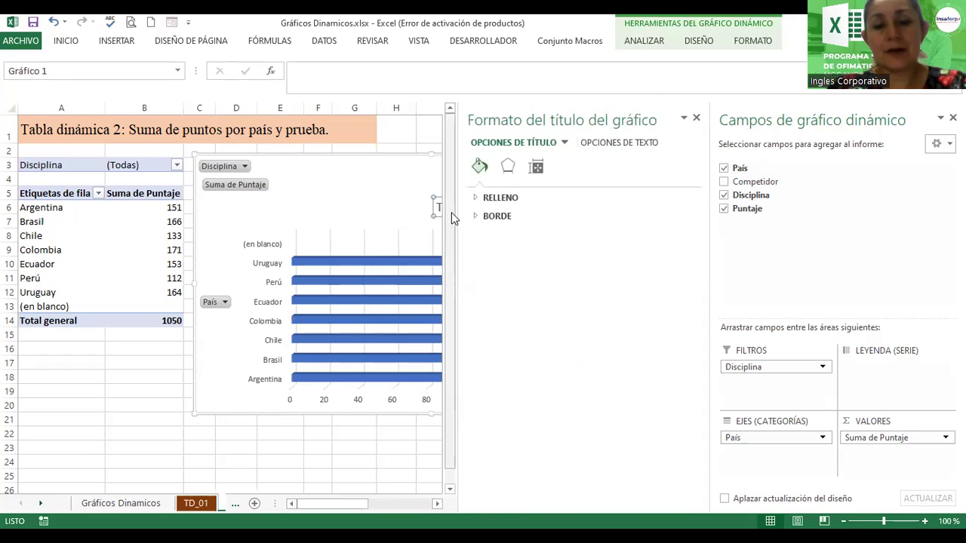
pyautogui.click(435, 208)
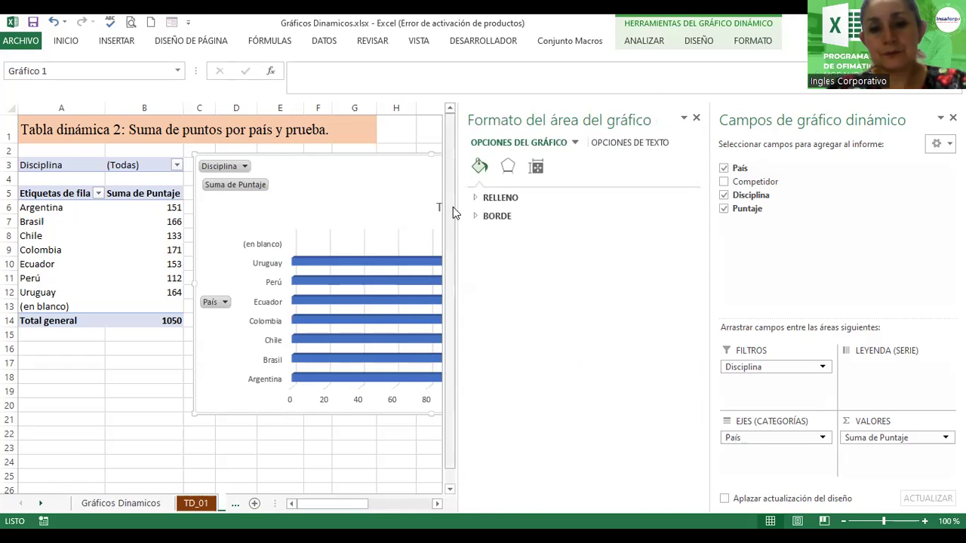
pyautogui.click(697, 119)
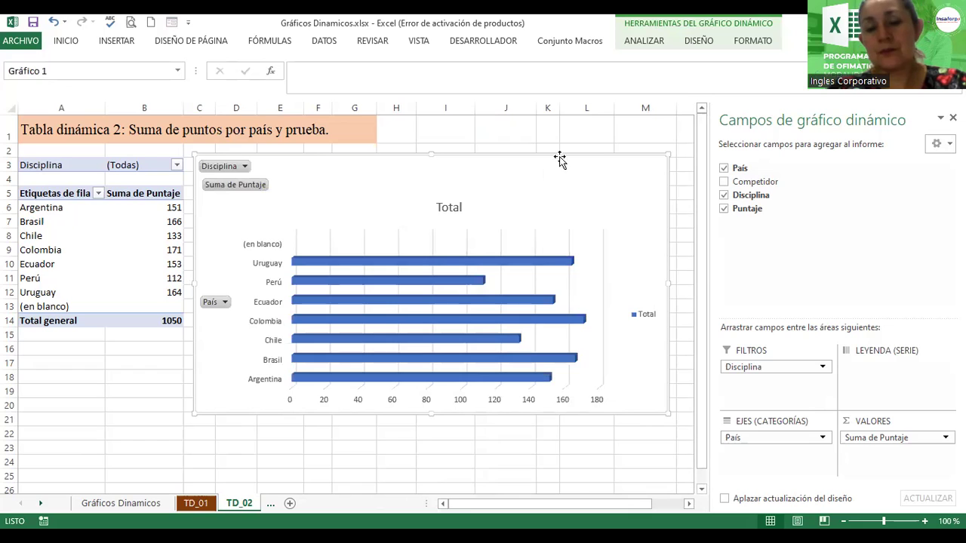
# Retitle the chart 'Gráfico Dinámico de Suma de Puntos por País'
pyautogui.click(446, 209)
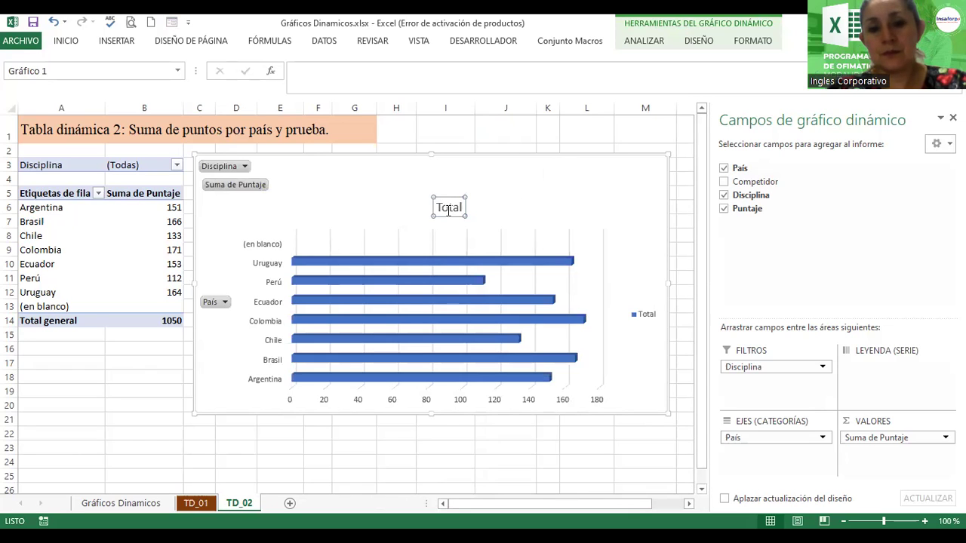
pyautogui.doubleClick(447, 209)
pyautogui.write('Gráfico')
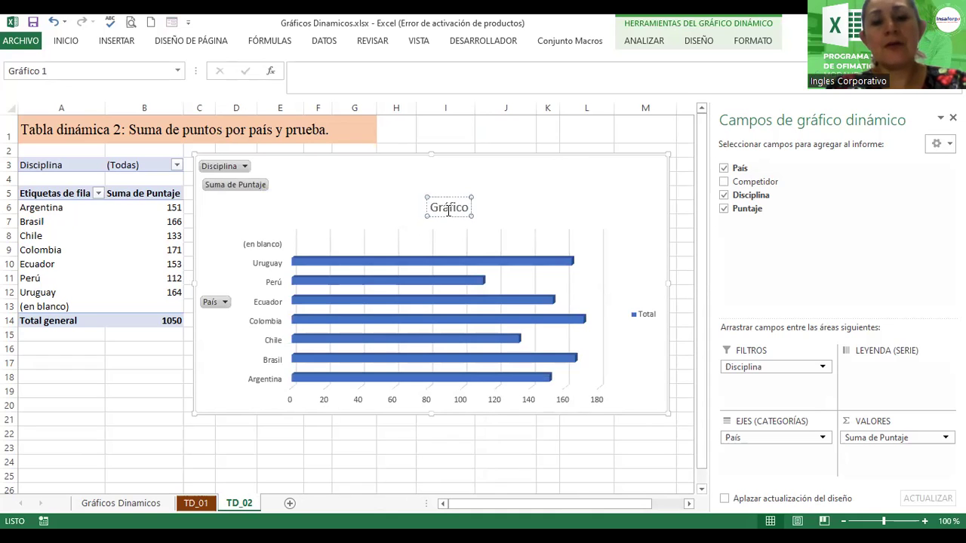
pyautogui.write(' Dinámico por')
pyautogui.press('BackSpace')
pyautogui.press('BackSpace')
pyautogui.press('BackSpace')
pyautogui.write('de Suma de')
pyautogui.press('BackSpace')
pyautogui.press('BackSpace')
pyautogui.press('BackSpace')
pyautogui.press('BackSpace')
pyautogui.press('BackSpace')
pyautogui.press('BackSpace')
pyautogui.write('uma de Puntos por Pa´s')
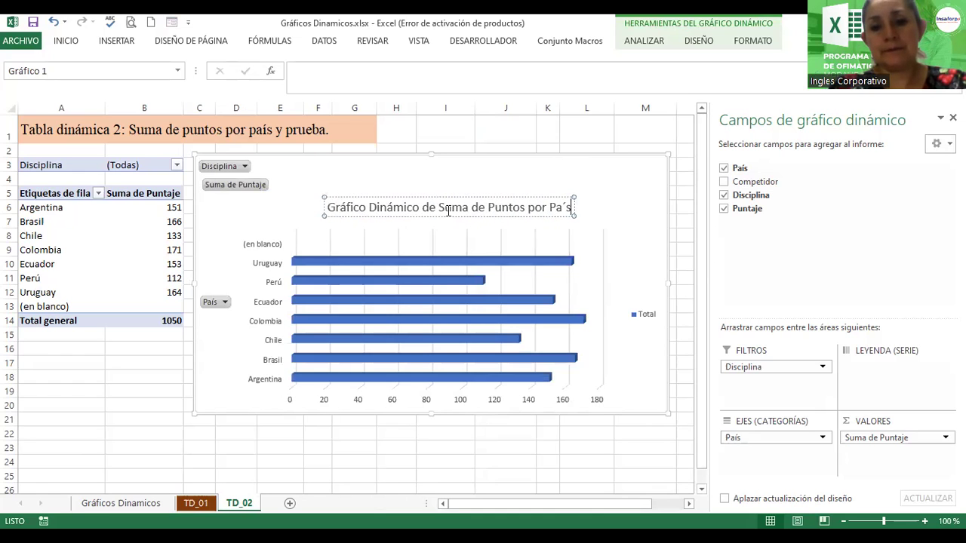
pyautogui.press('BackSpace')
pyautogui.press('BackSpace')
pyautogui.write('ís')
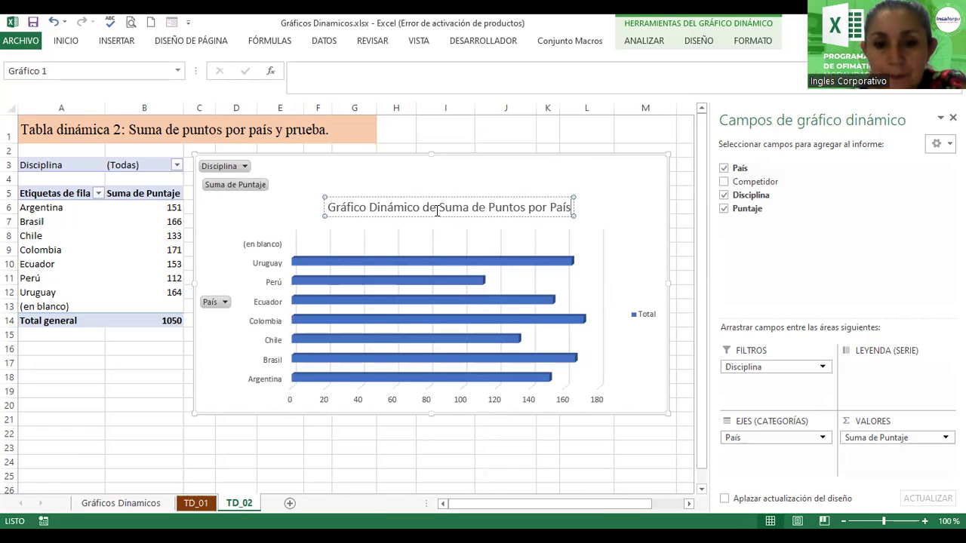
# Move the title higher and make it bold with the font enlarged twice
pyautogui.moveTo(427, 215); pyautogui.dragTo(411, 188)
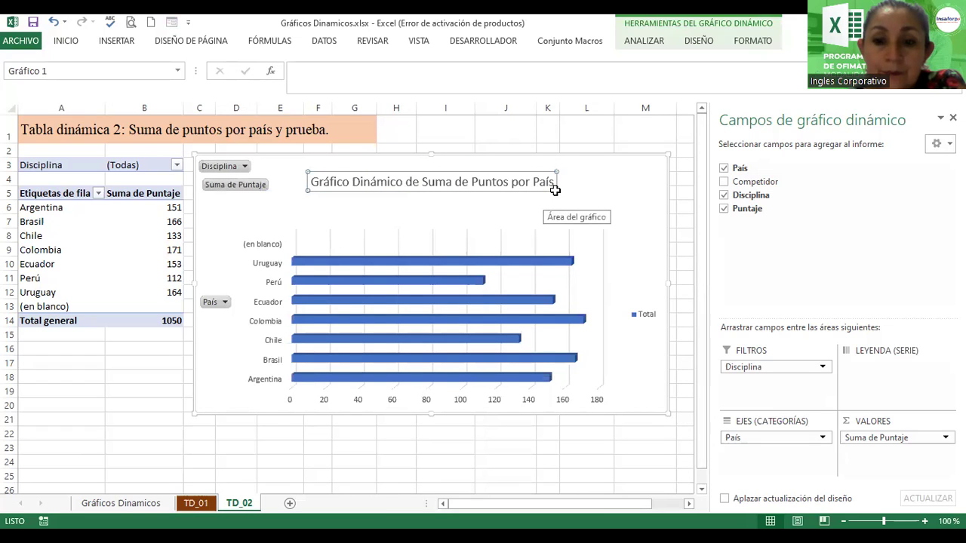
pyautogui.tripleClick(545, 186)
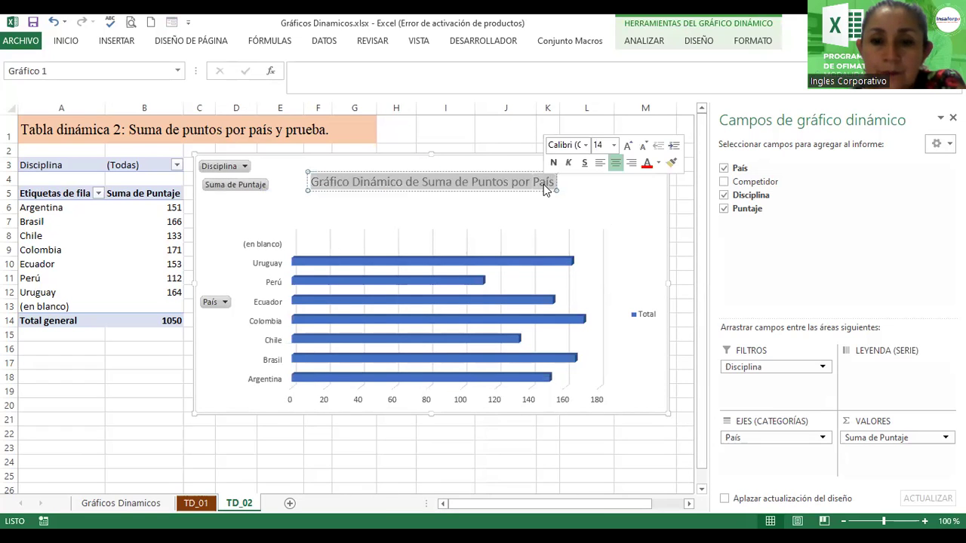
pyautogui.click(553, 162)
pyautogui.click(627, 147)
pyautogui.click(627, 147)
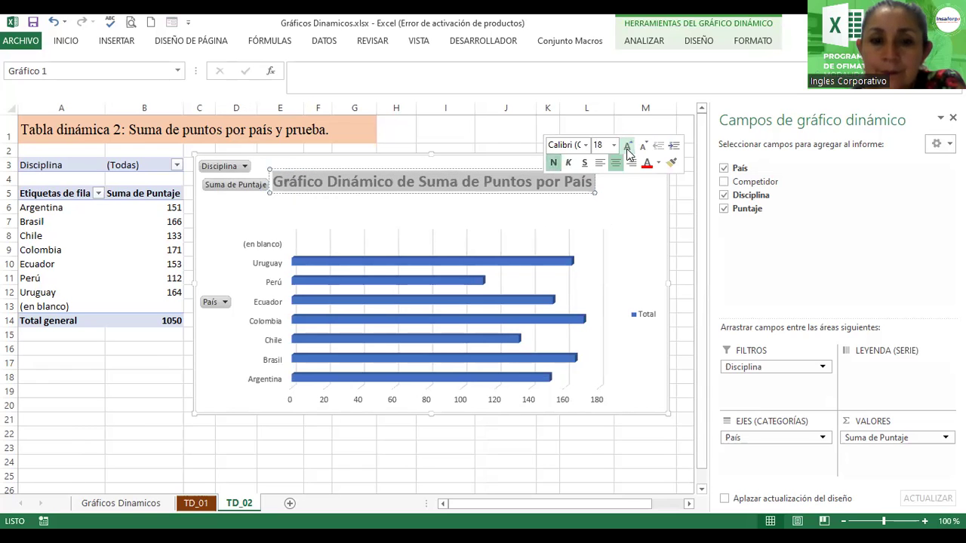
pyautogui.click(565, 198)
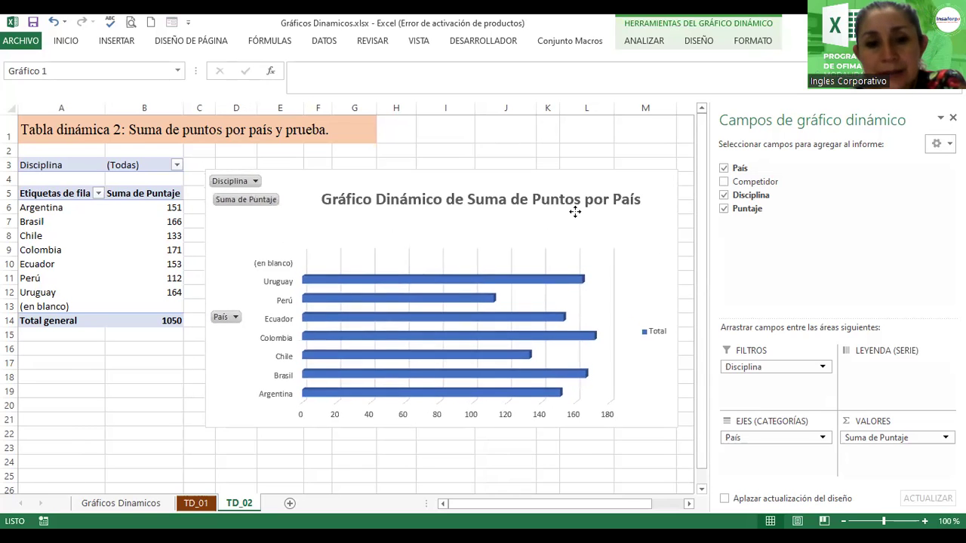
pyautogui.click(571, 201)
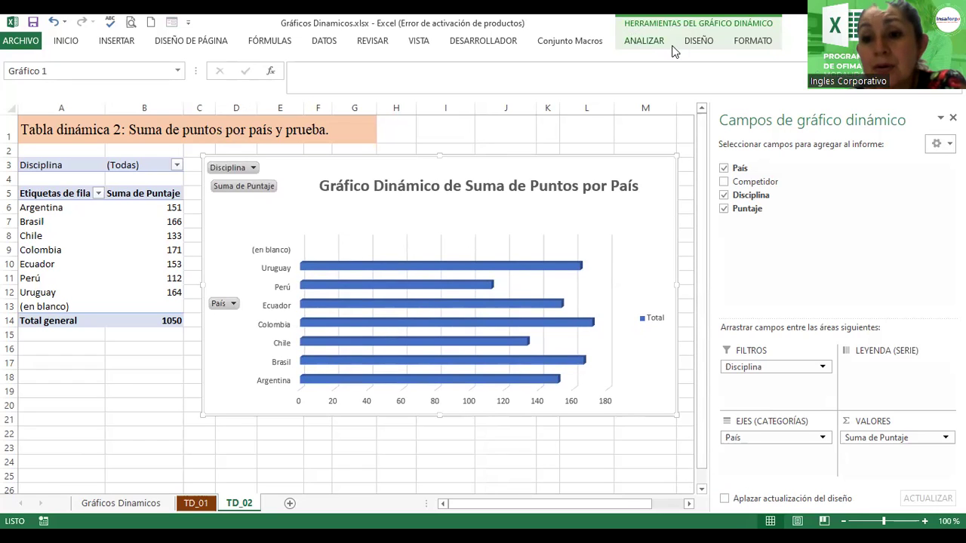
# Give the chart a green colour palette and the fourth style with shaded 3D bars
pyautogui.click(693, 43)
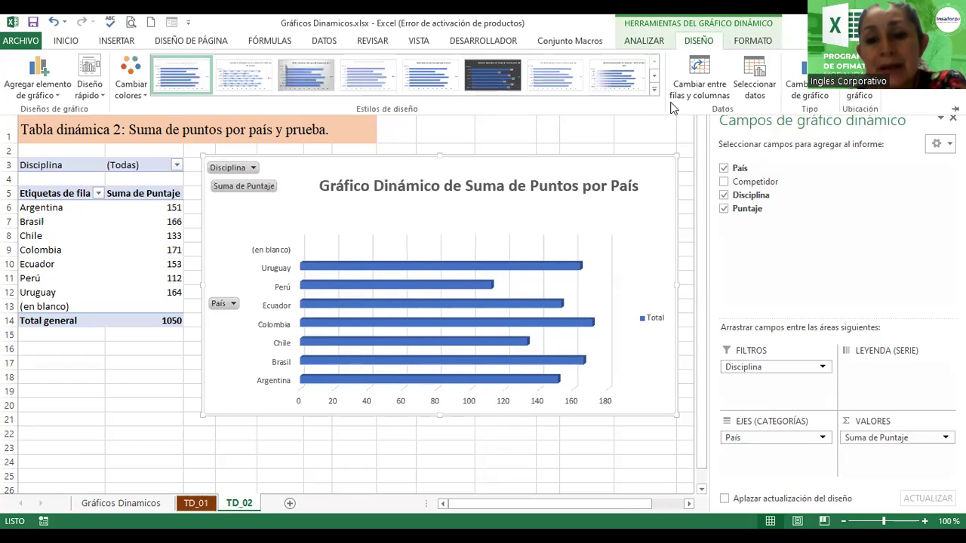
pyautogui.click(655, 91)
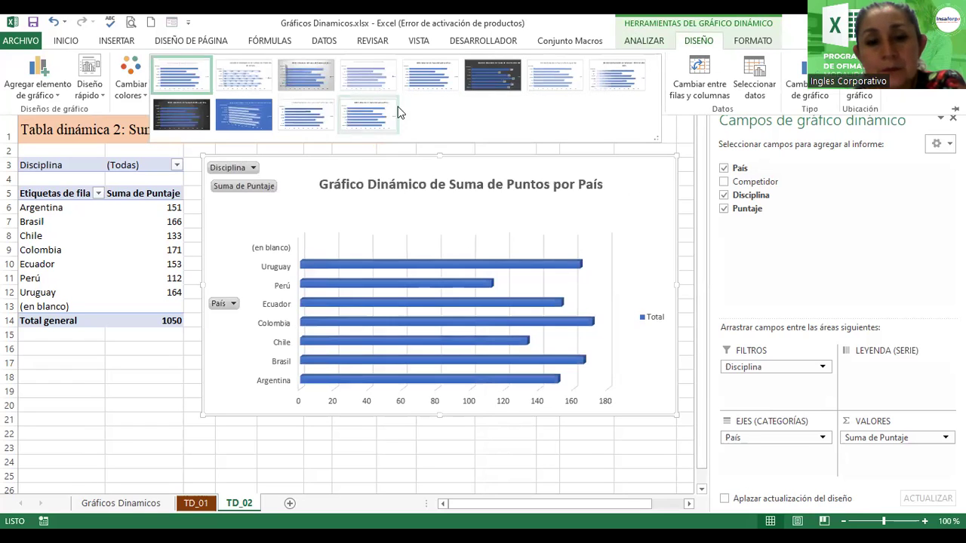
pyautogui.click(127, 82)
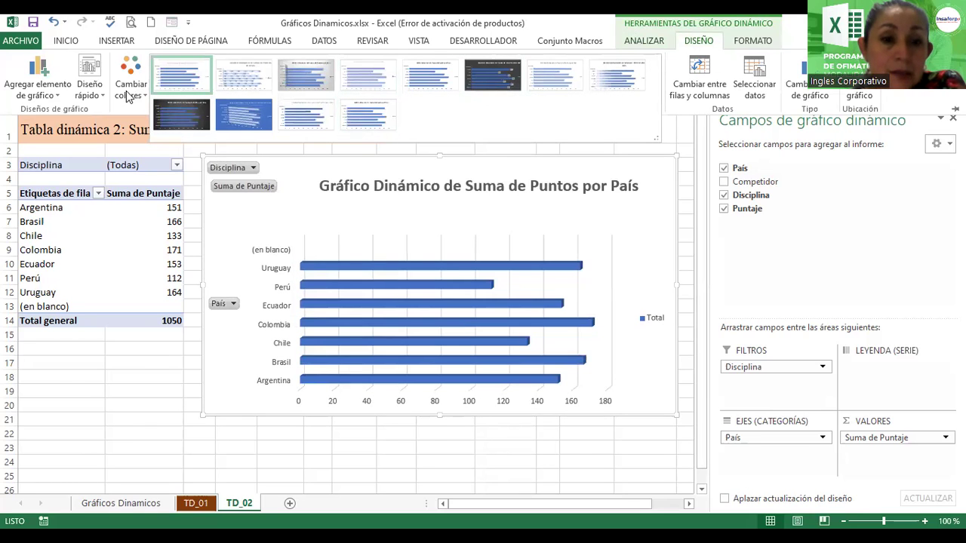
pyautogui.click(130, 84)
pyautogui.click(153, 195)
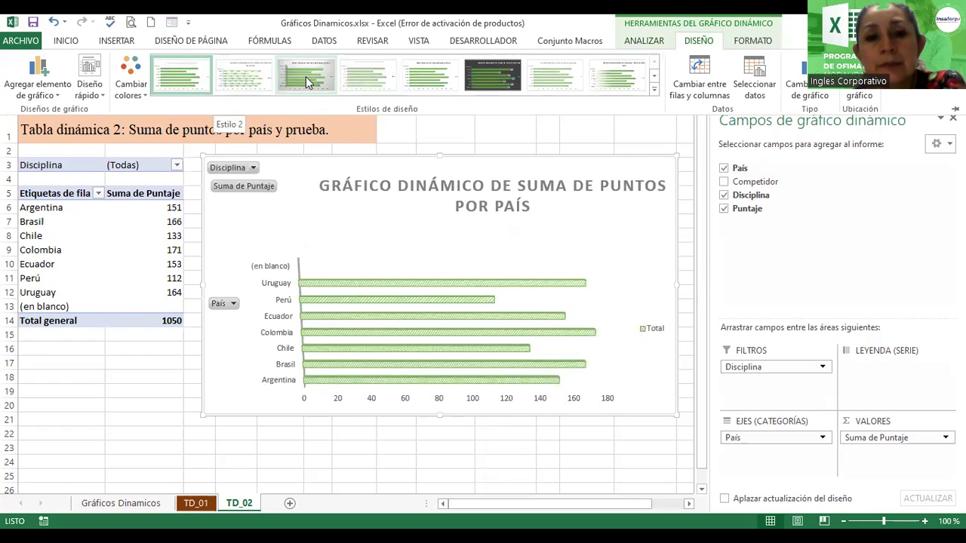
pyautogui.click(353, 77)
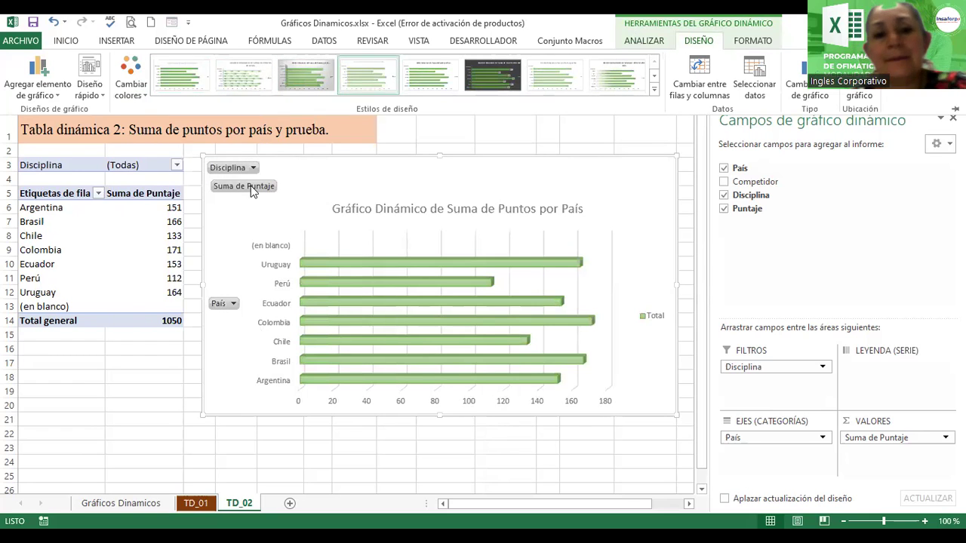
pyautogui.click(33, 371)
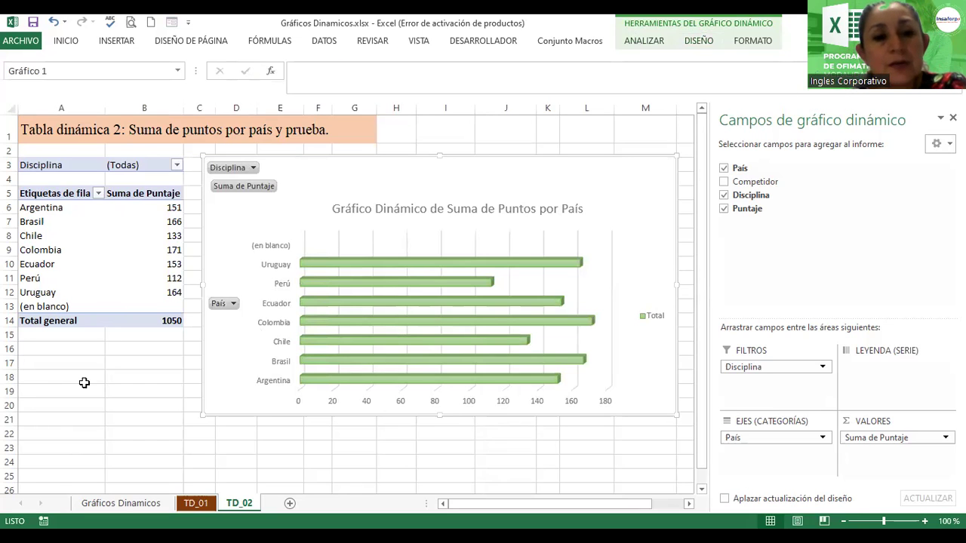
# Apply a green Medio pivot table style with a green header row to the TD_02 pivot table
pyautogui.click(112, 237)
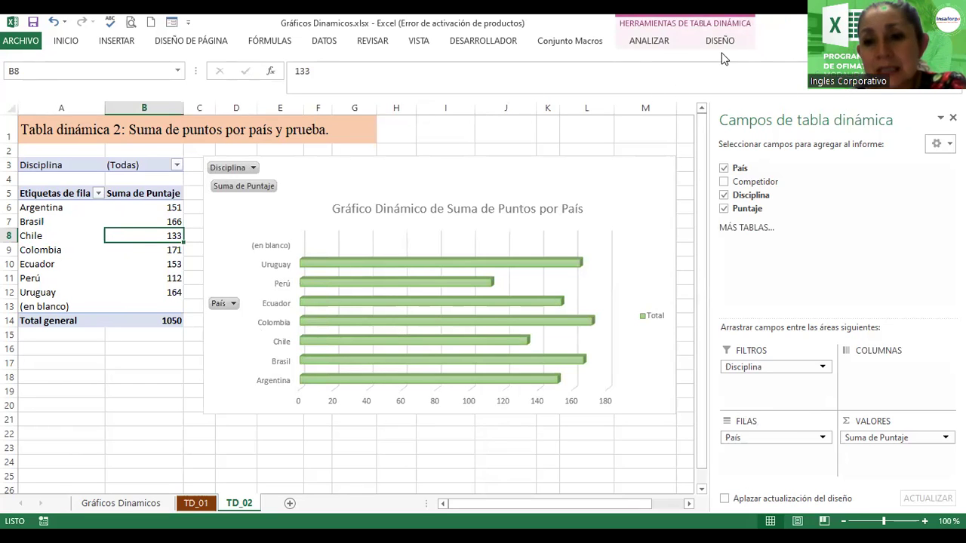
pyautogui.click(720, 41)
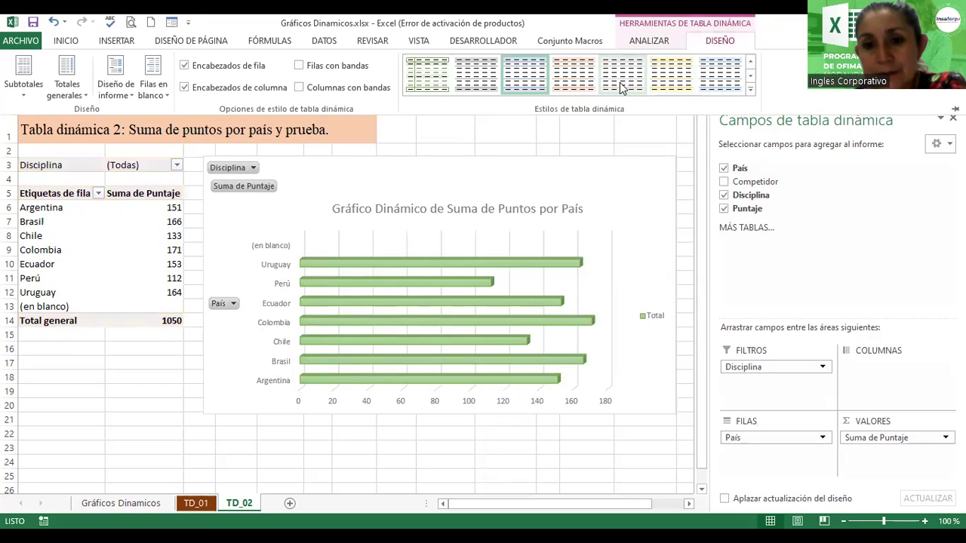
pyautogui.click(750, 92)
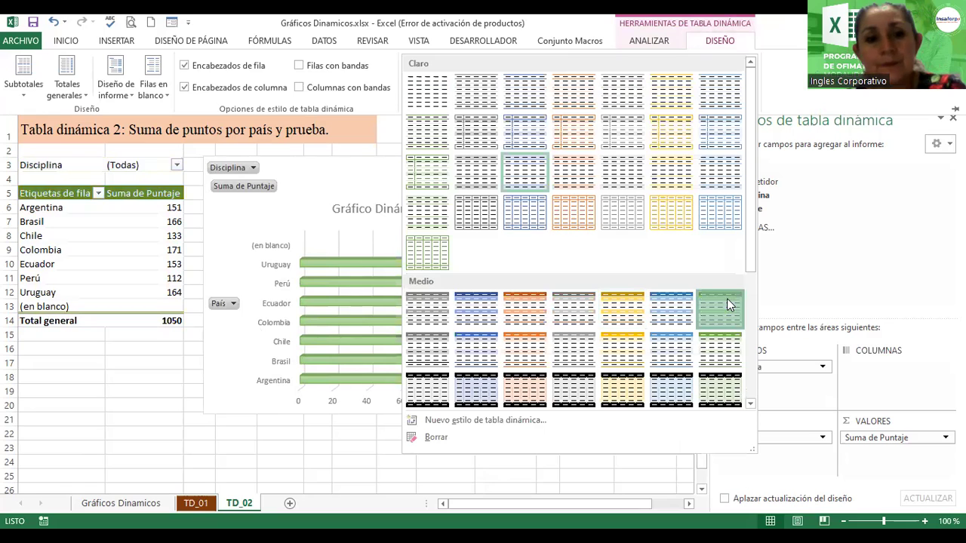
pyautogui.click(720, 307)
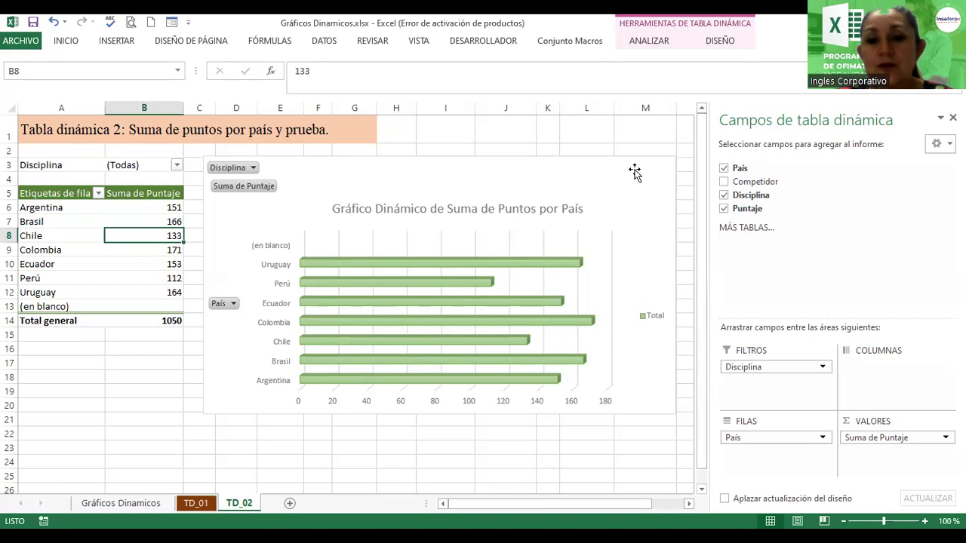
# Filter the chart's Disciplina field to Bicicleta, leaving a 105-point total
pyautogui.click(615, 187)
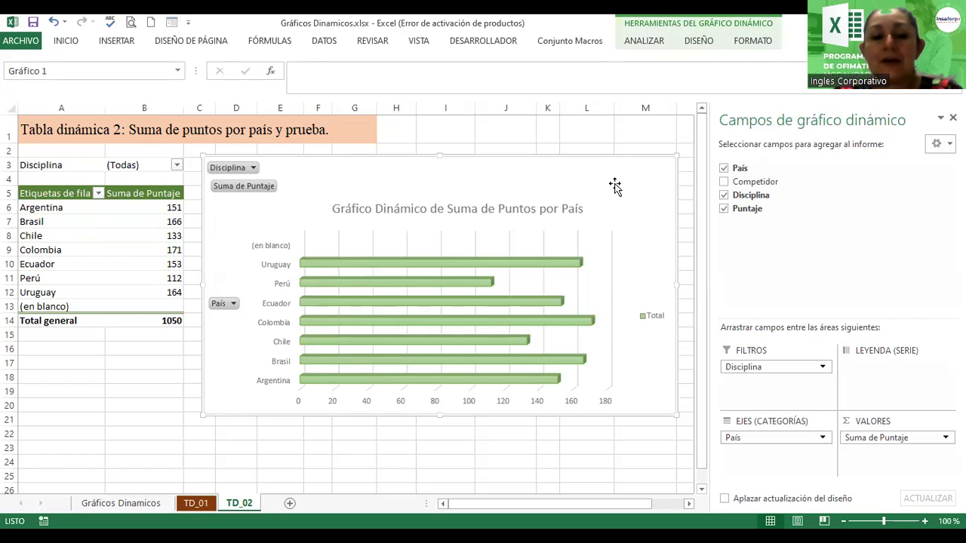
pyautogui.click(253, 169)
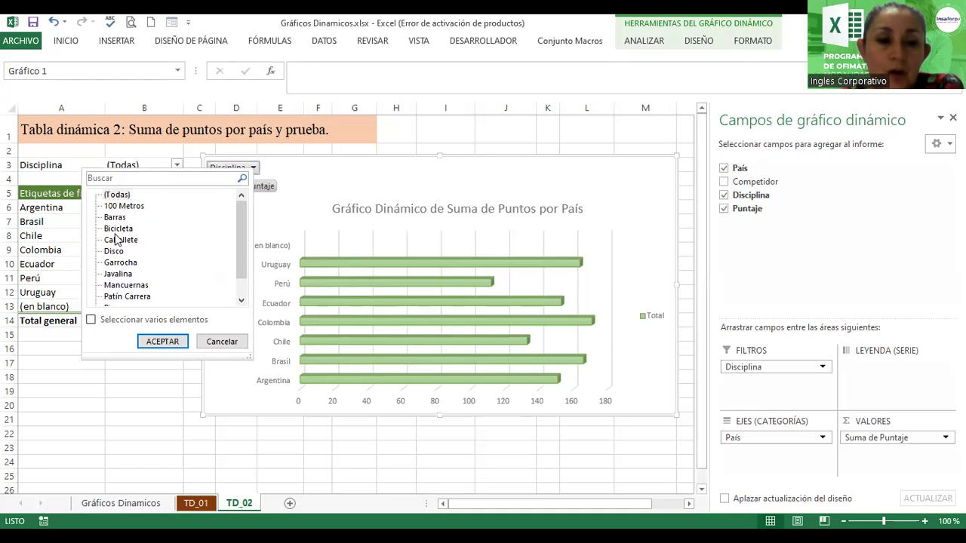
pyautogui.click(117, 229)
pyautogui.click(163, 341)
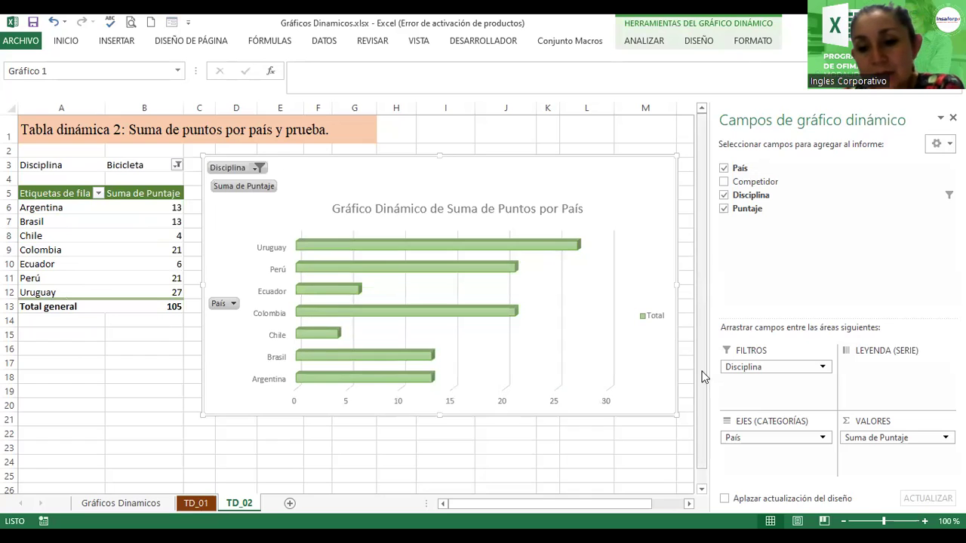
pyautogui.moveTo(705, 378); pyautogui.dragTo(704, 403)
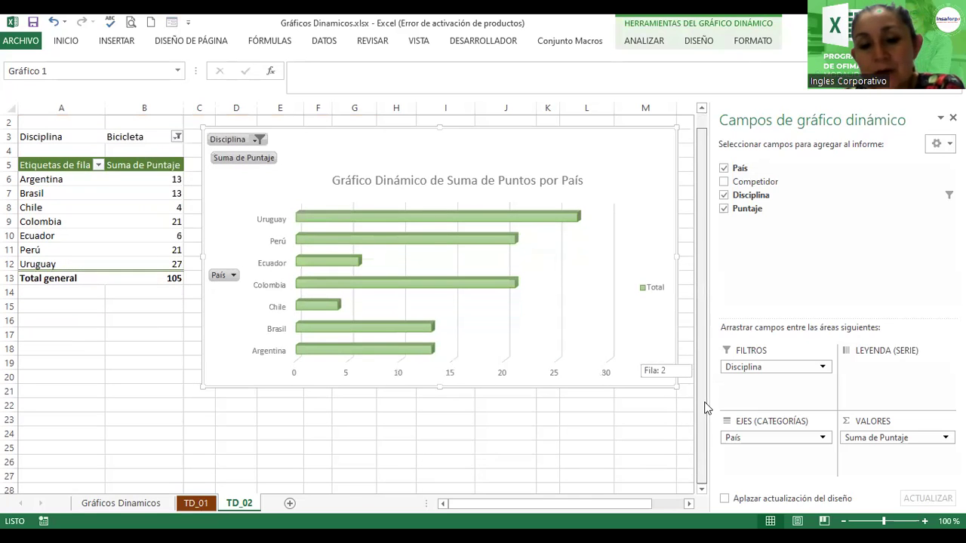
# Limit the País filter to Argentina, Colombia and Uruguay, for a total of 61
pyautogui.click(232, 275)
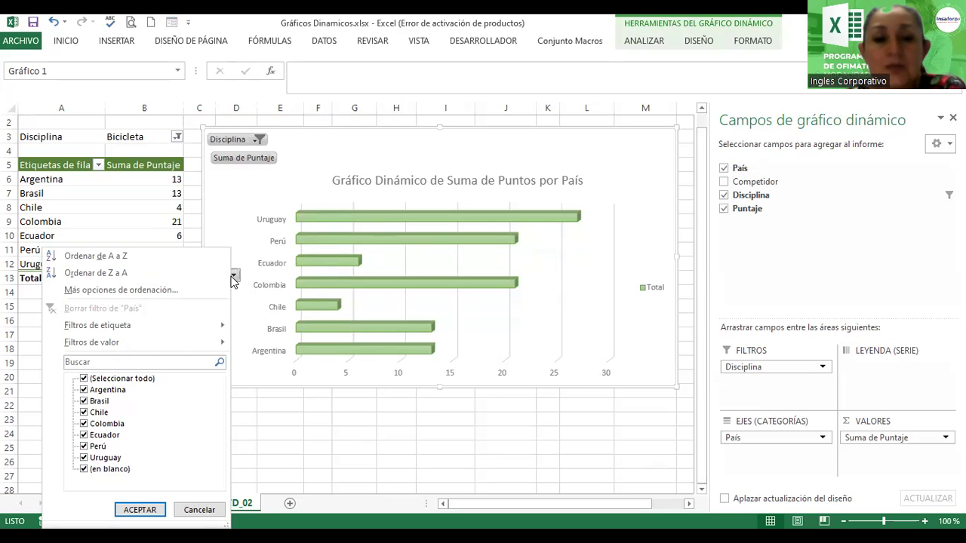
pyautogui.click(84, 378)
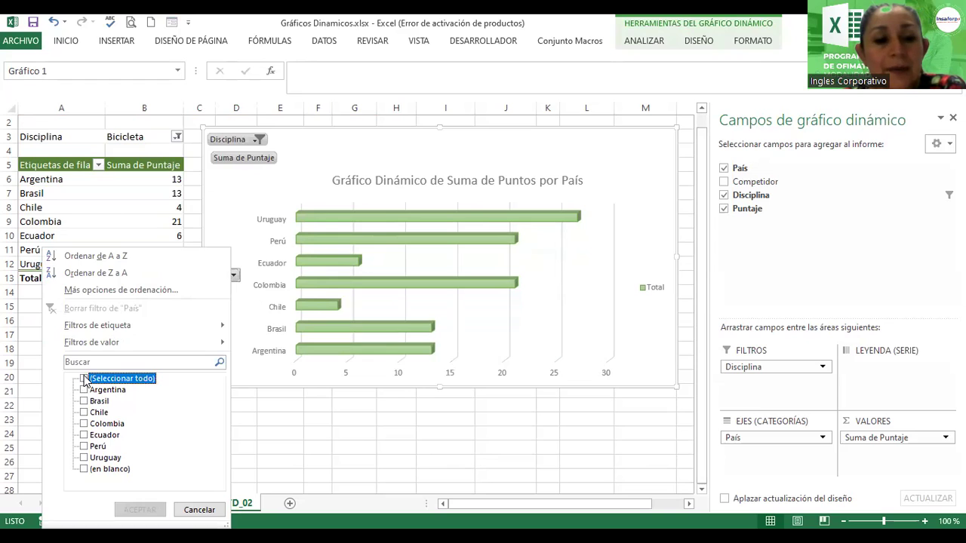
pyautogui.click(84, 389)
pyautogui.click(83, 423)
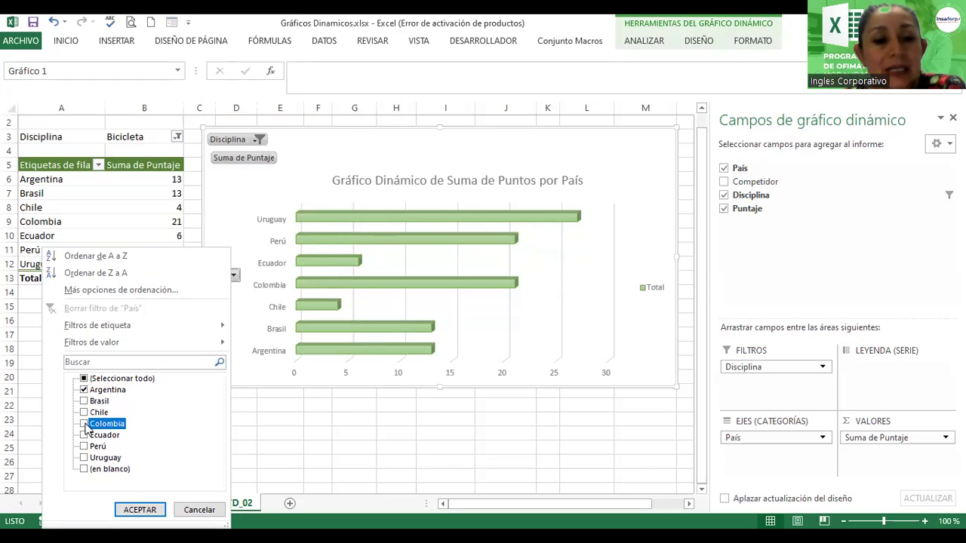
pyautogui.click(84, 458)
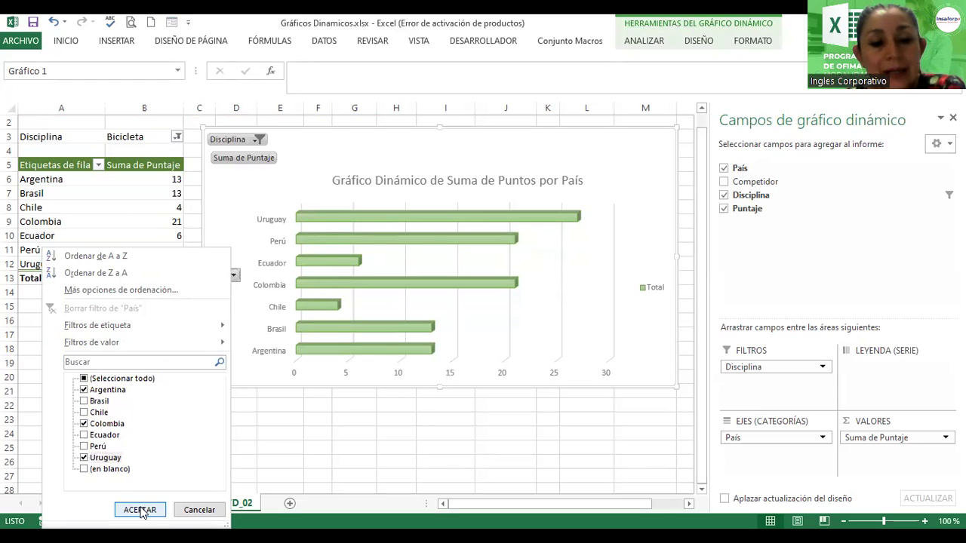
pyautogui.click(140, 510)
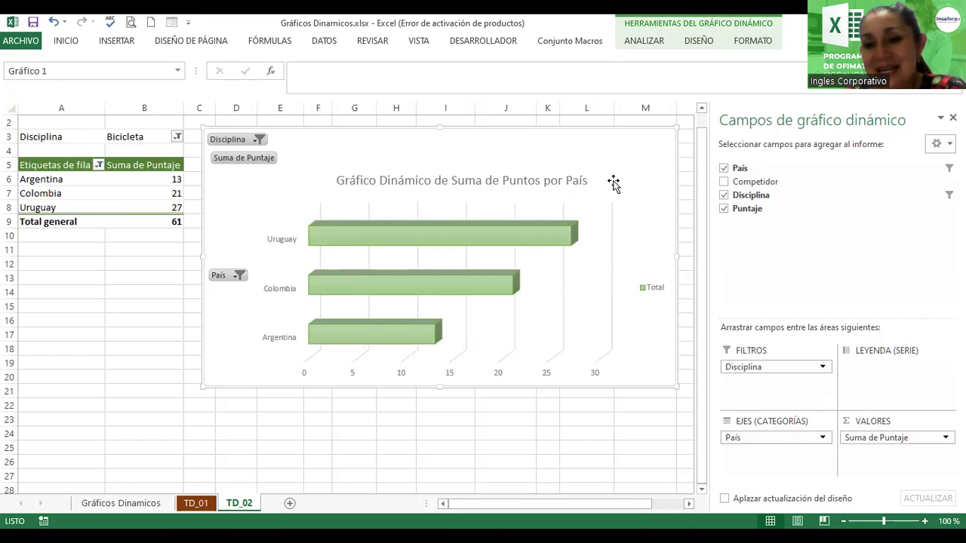
pyautogui.scroll(1, 701, 183)
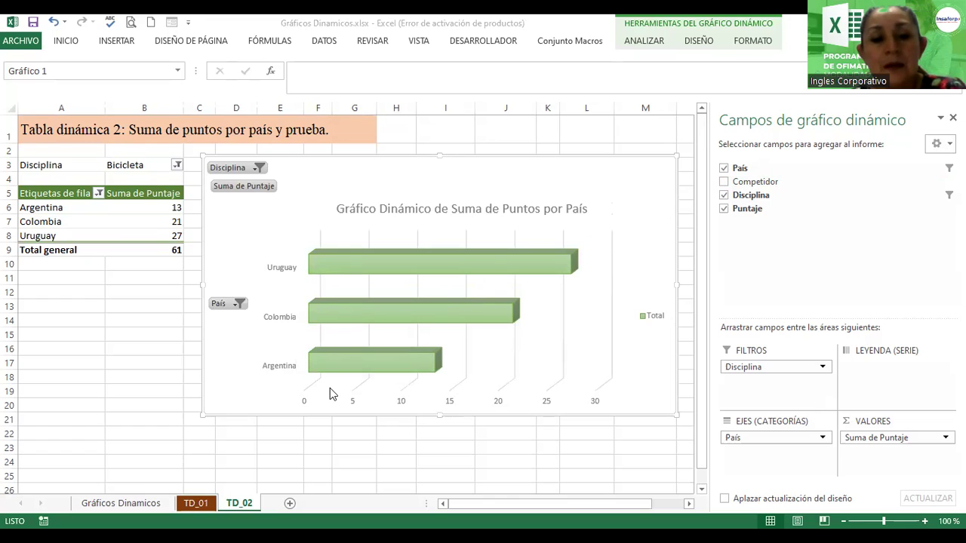
# Return from TD_02 to the Gráficos Dinamicos sheet with the source data
pyautogui.rightClick(243, 505)
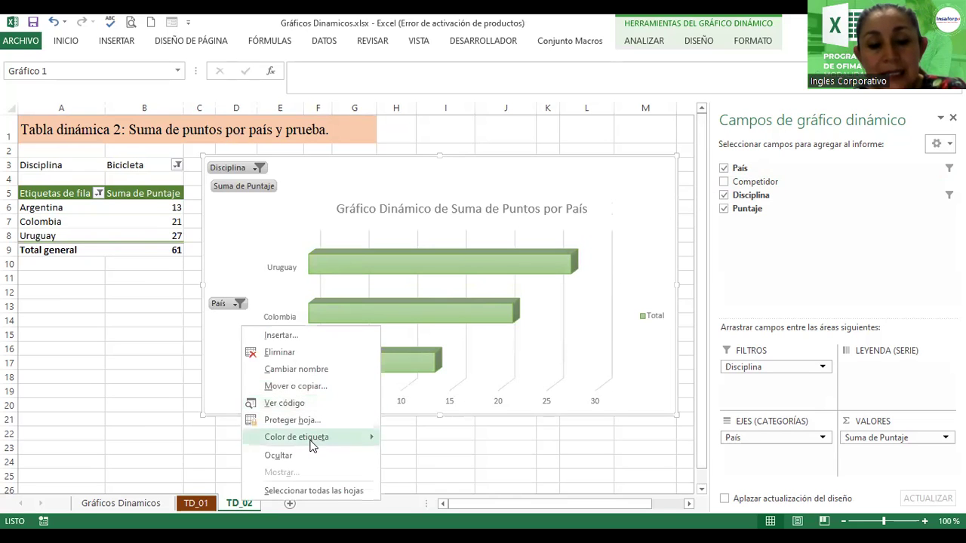
pyautogui.moveTo(297, 437)
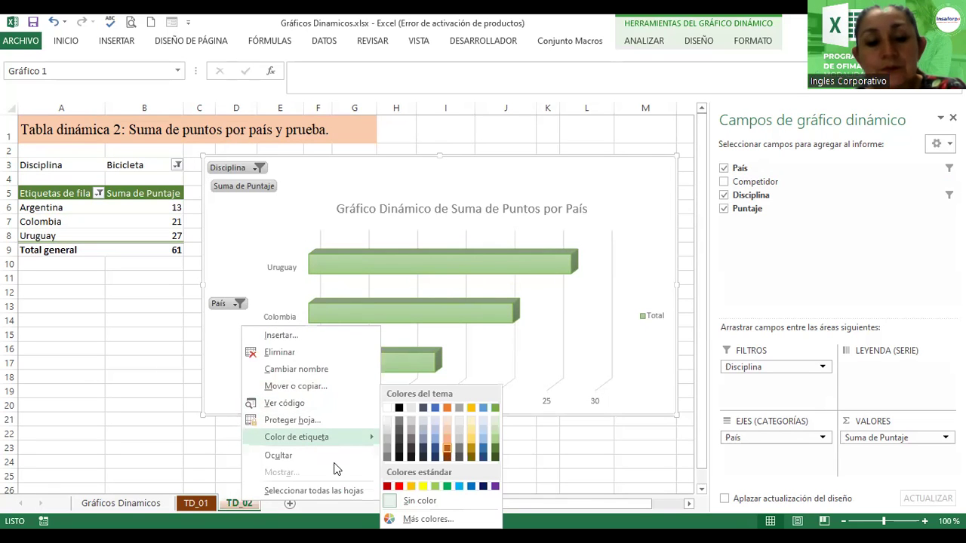
pyautogui.click(127, 504)
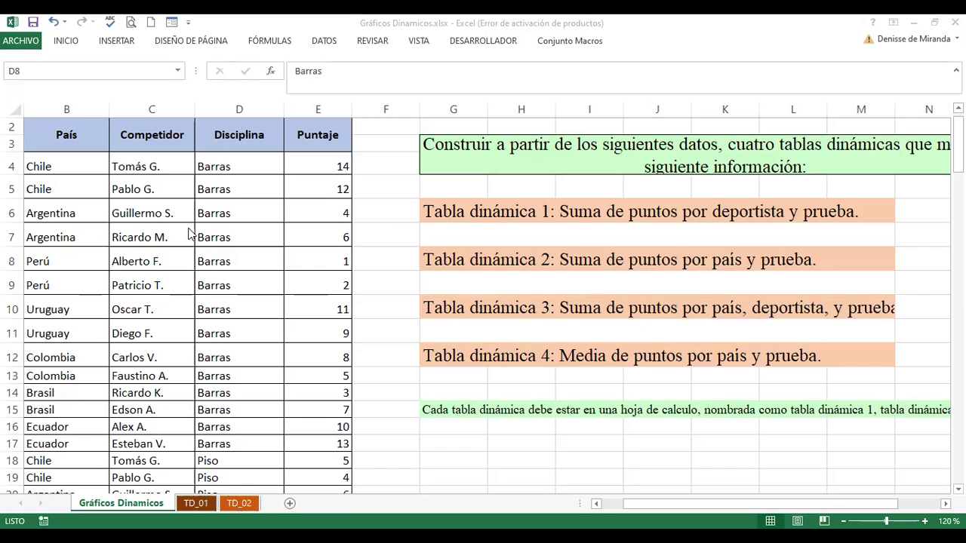
pyautogui.click(195, 504)
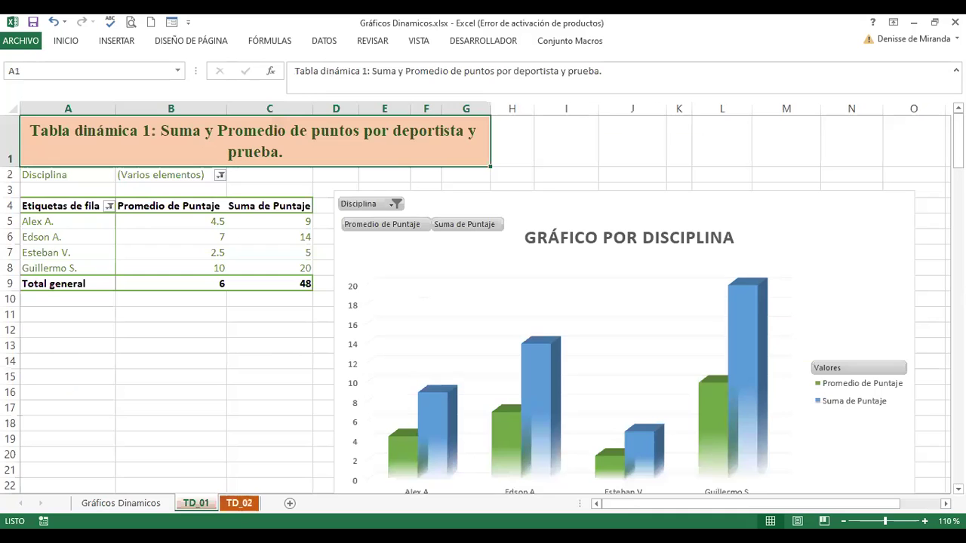
pyautogui.click(240, 503)
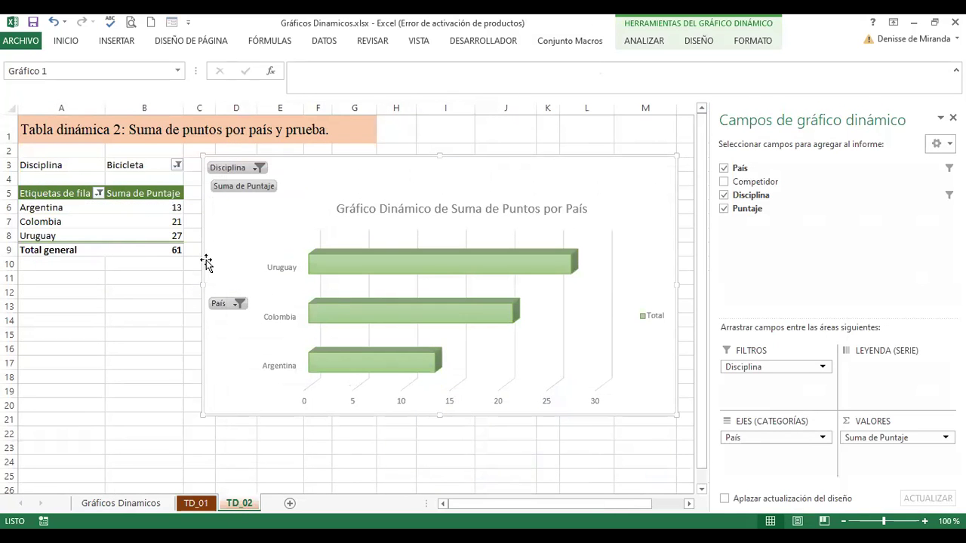
pyautogui.moveTo(207, 259); pyautogui.dragTo(195, 252)
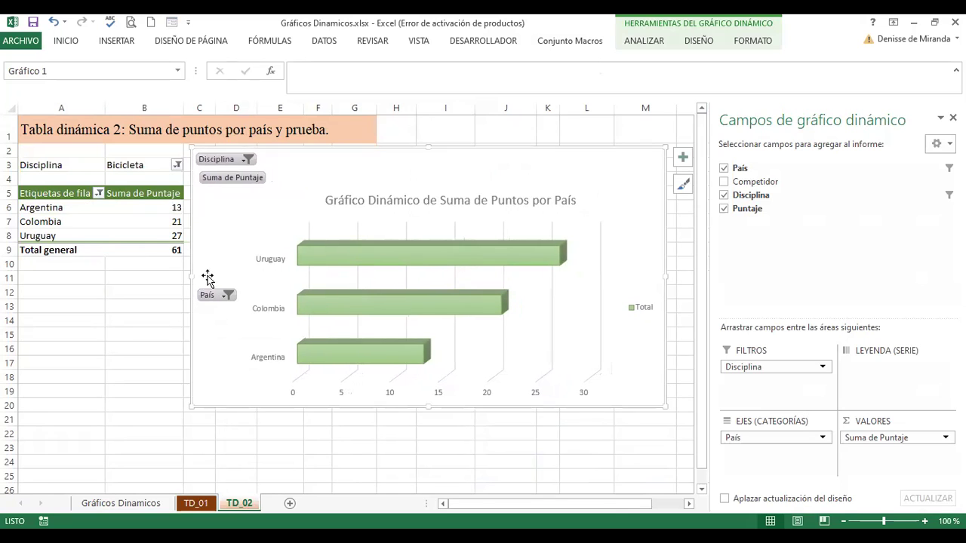
pyautogui.click(114, 503)
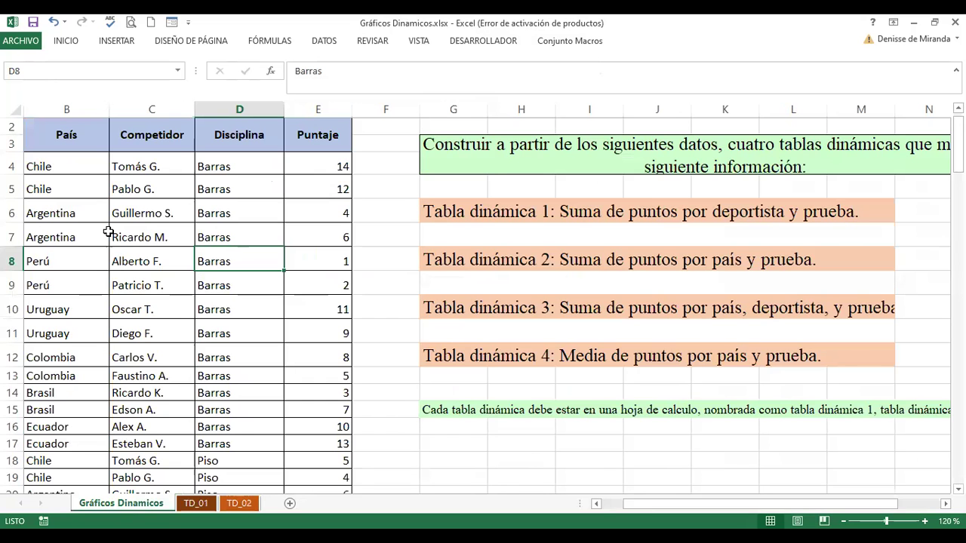
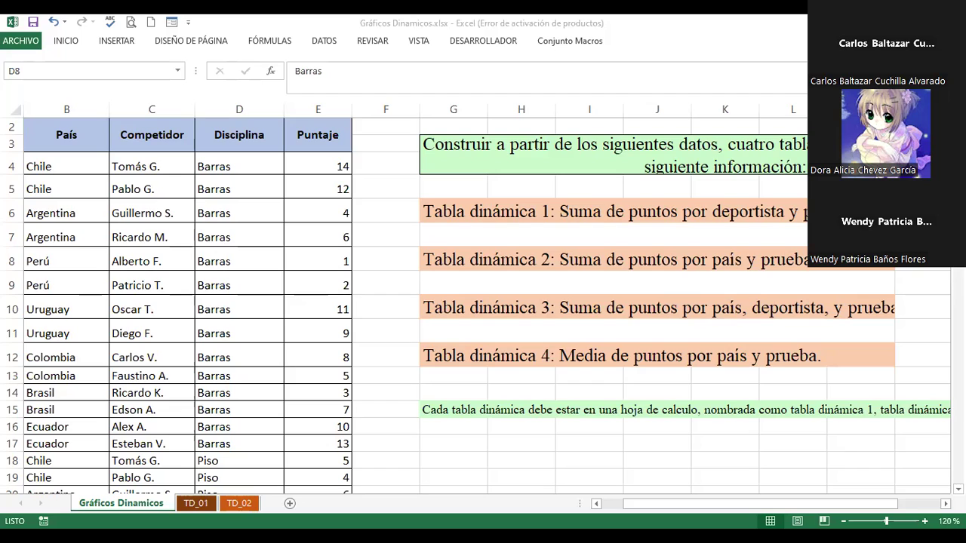
# Copy the Tabla dinámica 3 heading cell and add a new sheet Hoja3 placed after TD_02
pyautogui.click(240, 261)
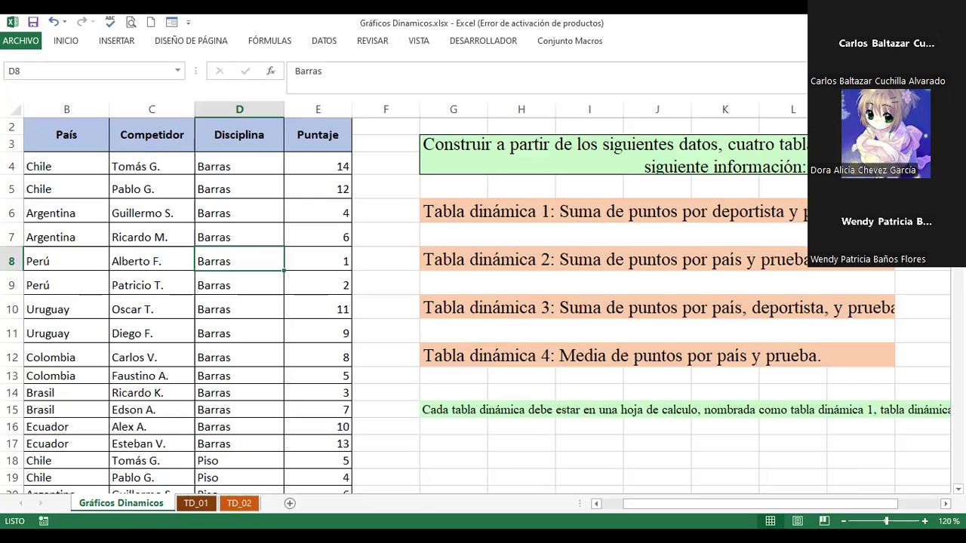
pyautogui.click(707, 311)
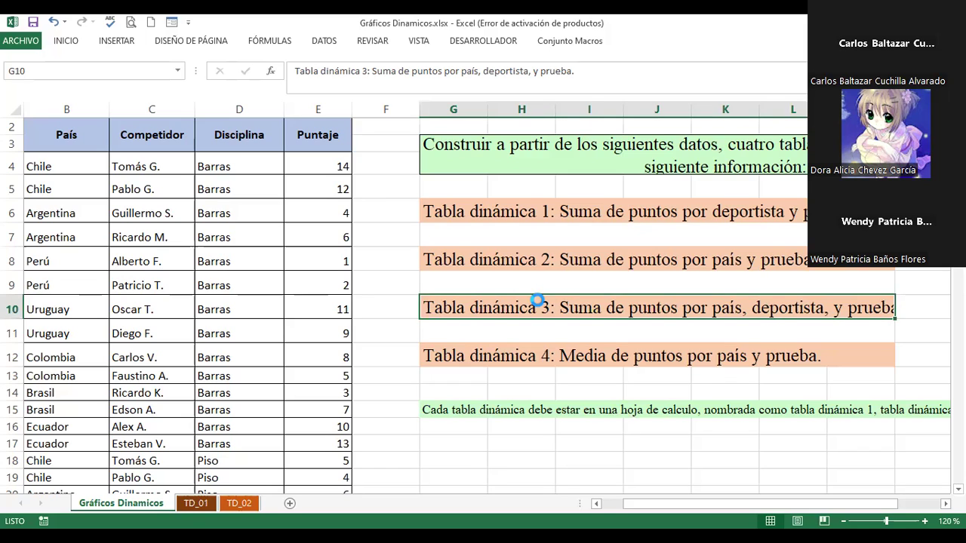
pyautogui.hotkey('ctrl', 'c')
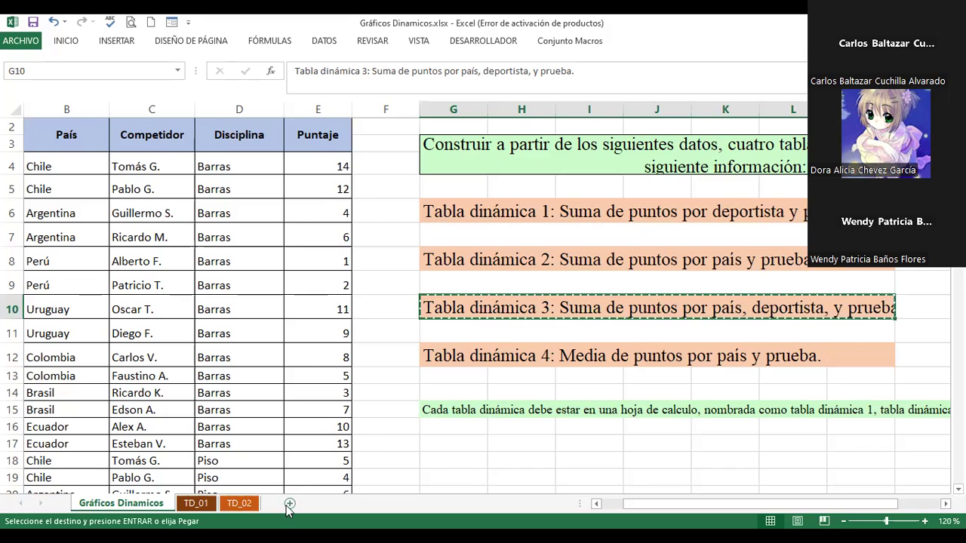
pyautogui.click(289, 505)
pyautogui.moveTo(202, 504); pyautogui.dragTo(315, 509)
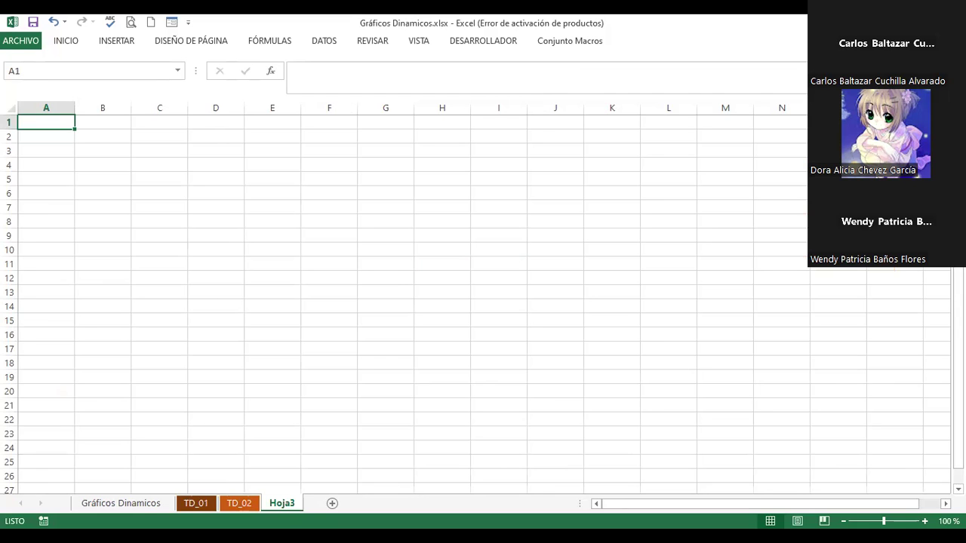
# Paste the Tabla dinámica 3 heading into Hoja3 cell A2, then select a cell in the data table
pyautogui.click(143, 504)
pyautogui.hotkey('ctrl', 'c')
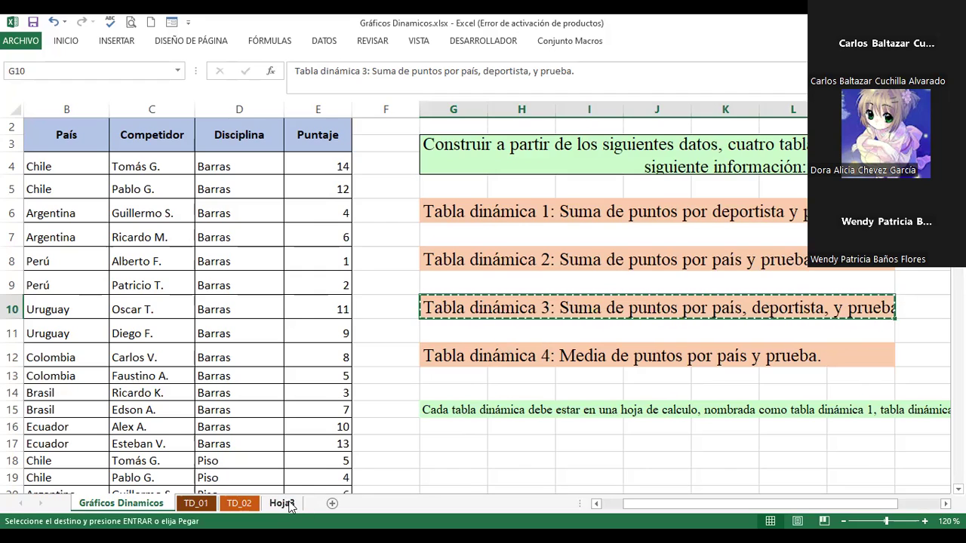
pyautogui.click(283, 504)
pyautogui.press('Down')
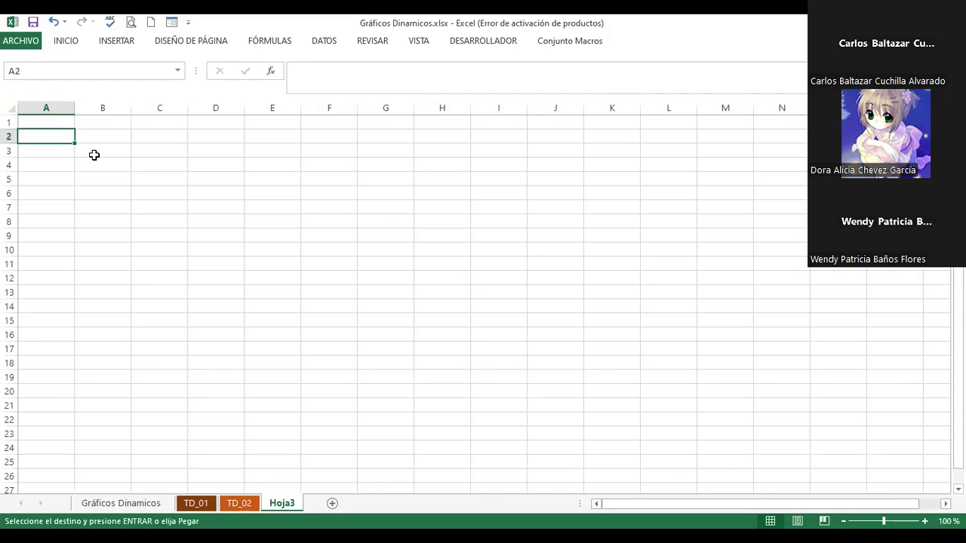
pyautogui.hotkey('ctrl', 'v')
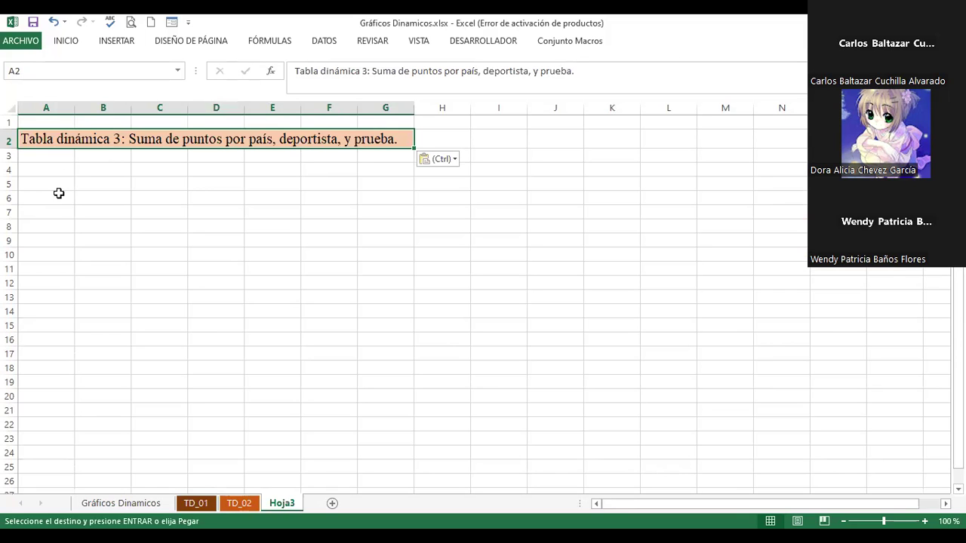
pyautogui.click(133, 504)
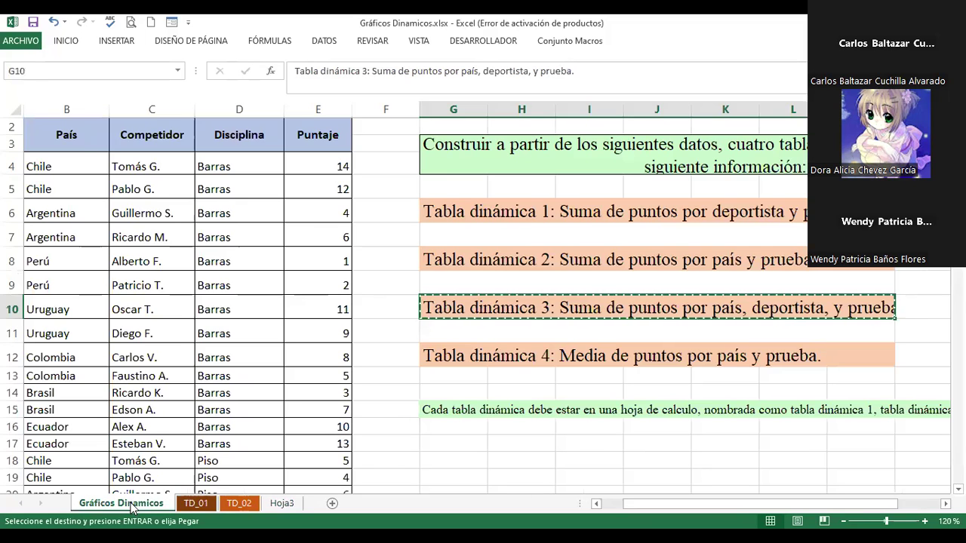
pyautogui.click(156, 393)
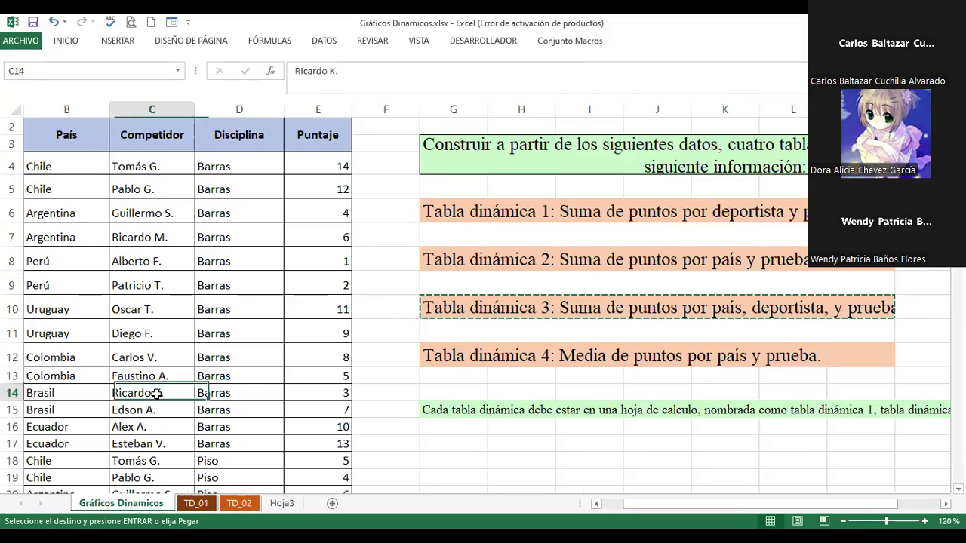
# Insert a pivot table from the data range B2:E143 at location Hoja3!$A$4
pyautogui.click(107, 41)
pyautogui.click(30, 67)
pyautogui.click(154, 280)
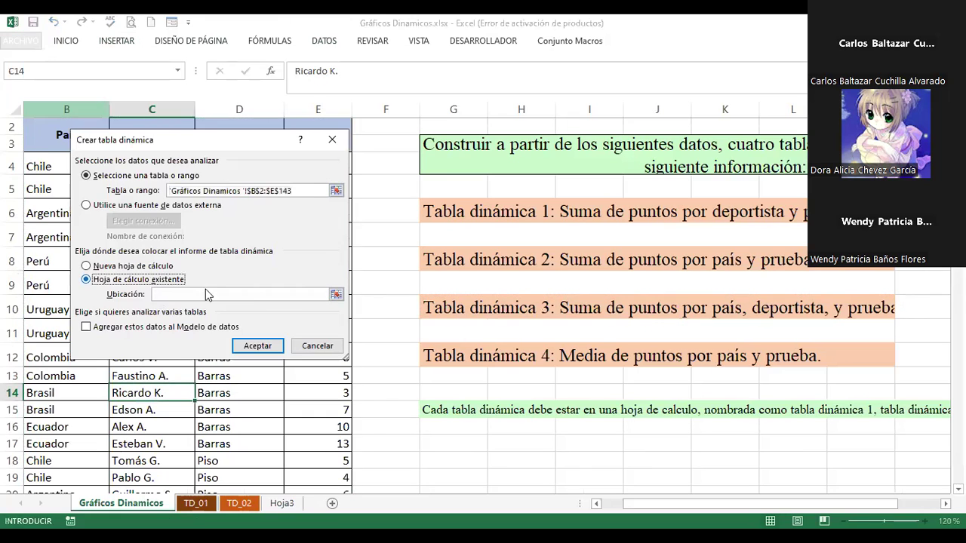
pyautogui.click(336, 295)
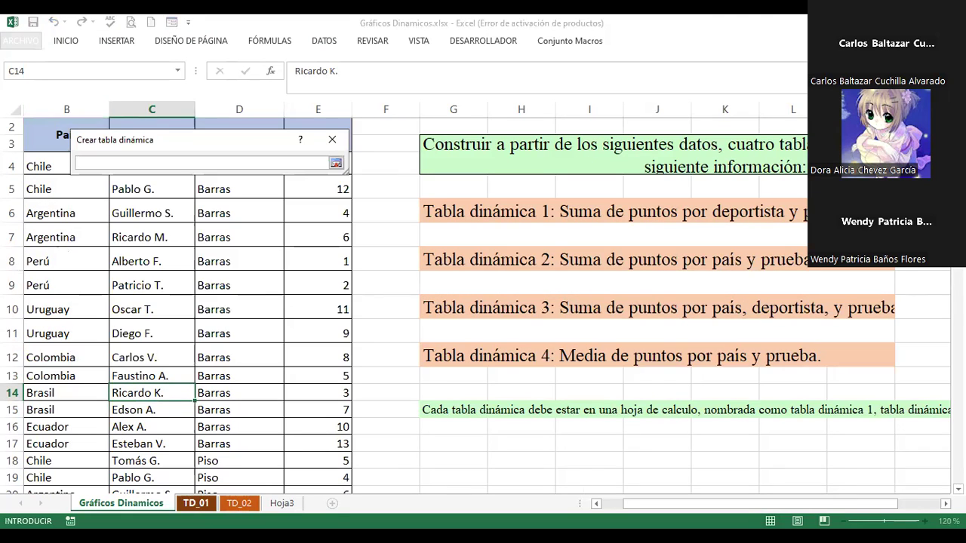
pyautogui.click(279, 504)
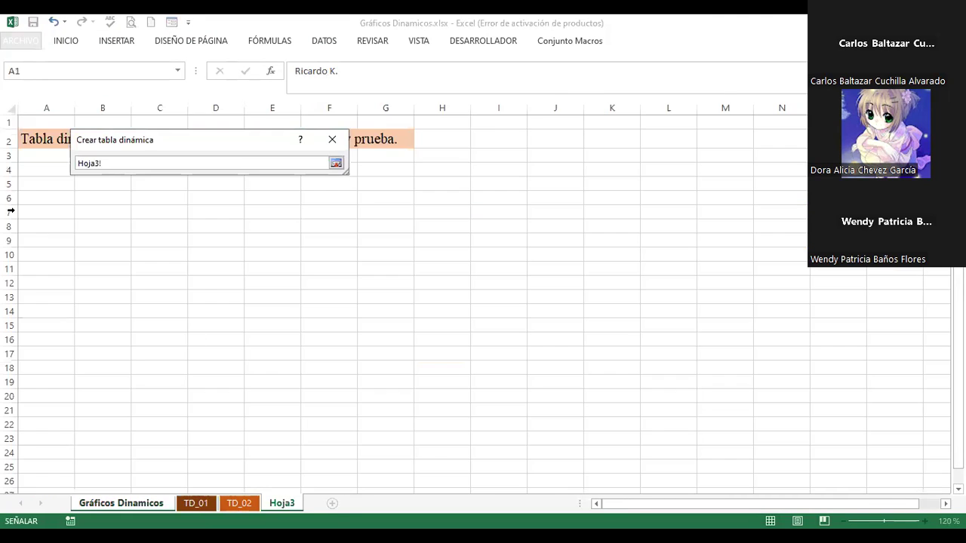
pyautogui.click(43, 170)
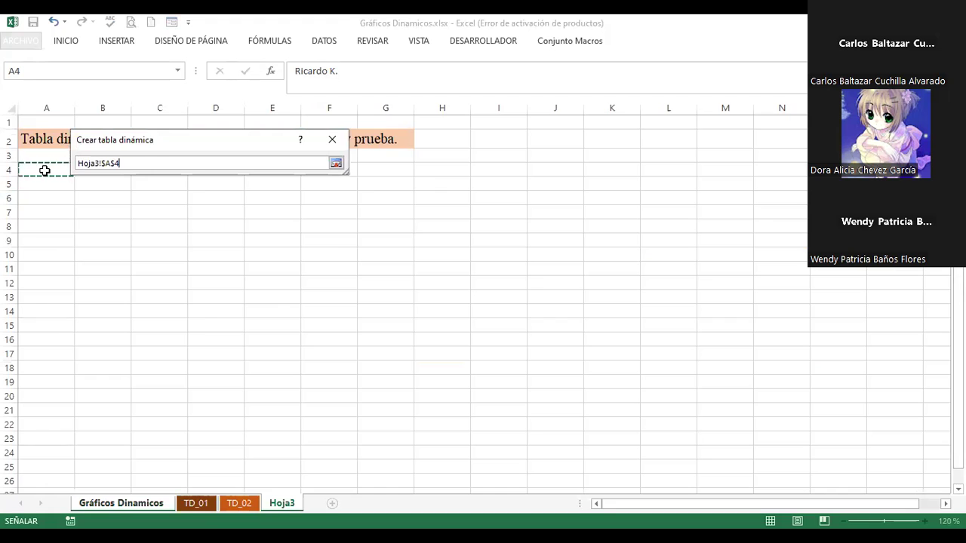
pyautogui.press('Return')
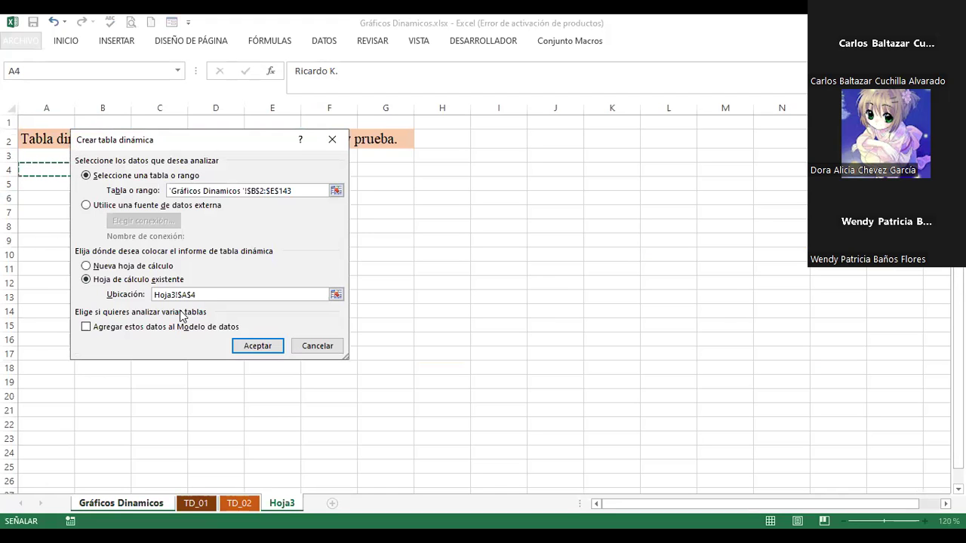
pyautogui.click(247, 348)
pyautogui.click(246, 349)
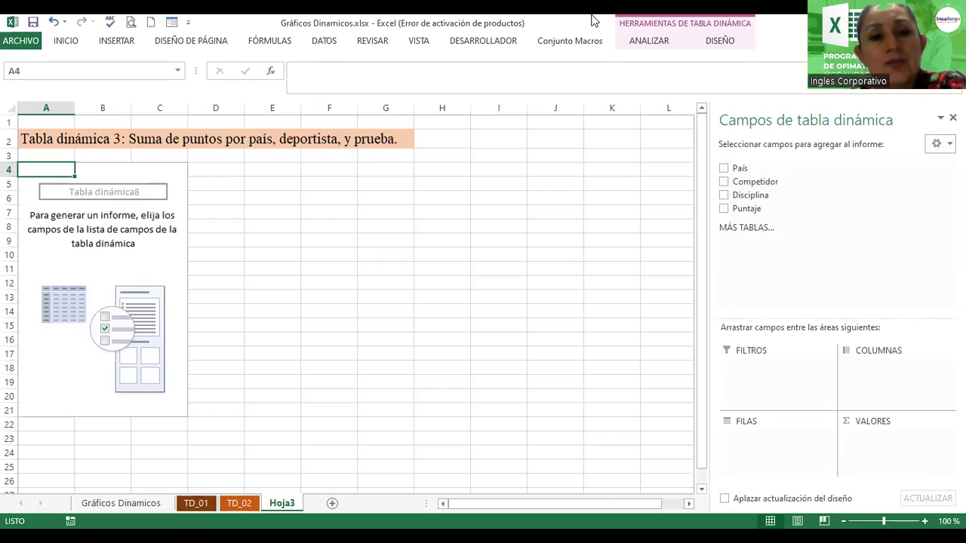
# Add Puntaje to the pivot values and change its summary from count to Suma
pyautogui.moveTo(746, 209); pyautogui.dragTo(873, 453)
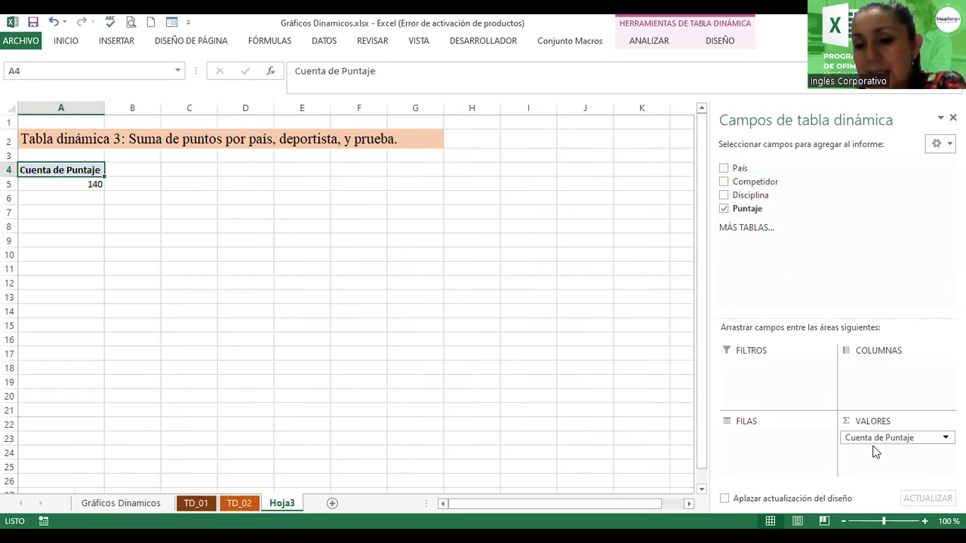
pyautogui.click(873, 441)
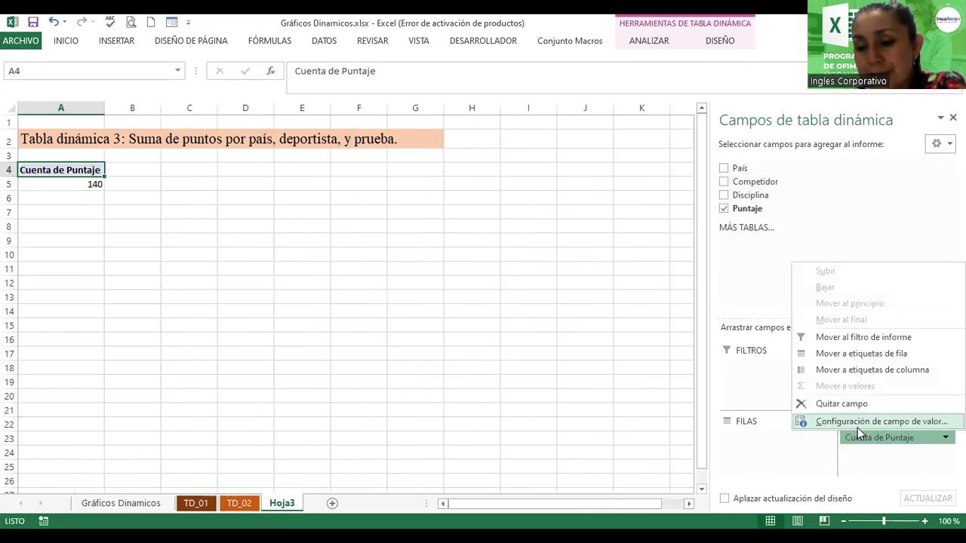
pyautogui.click(857, 424)
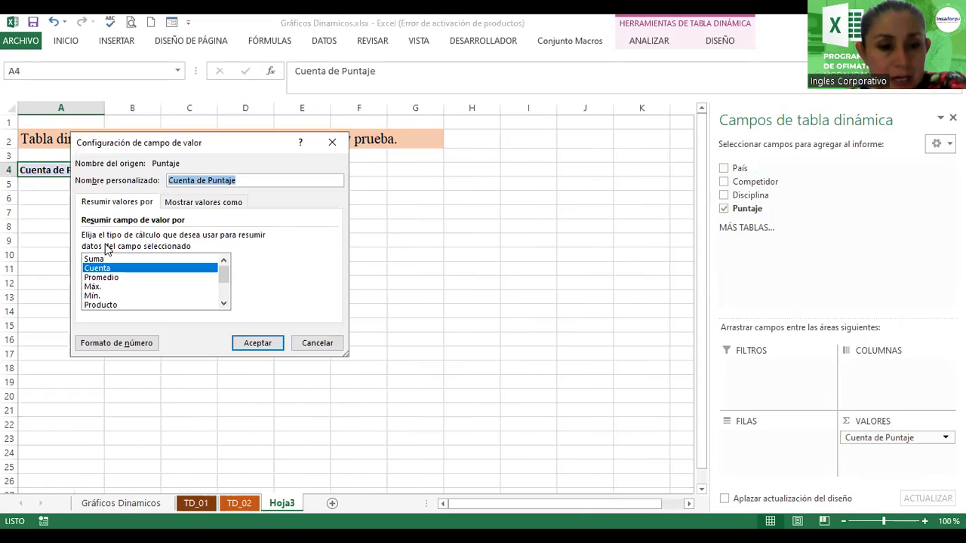
pyautogui.click(96, 258)
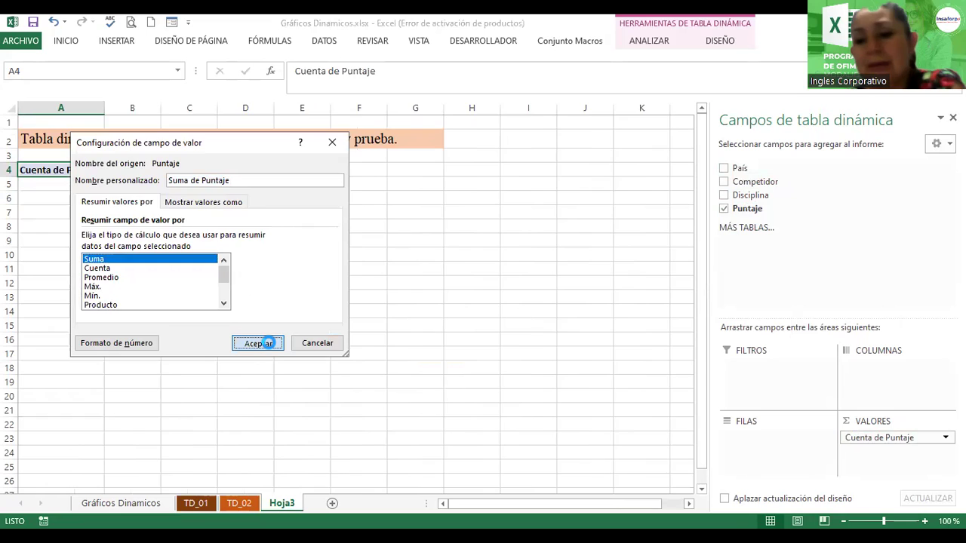
pyautogui.click(268, 342)
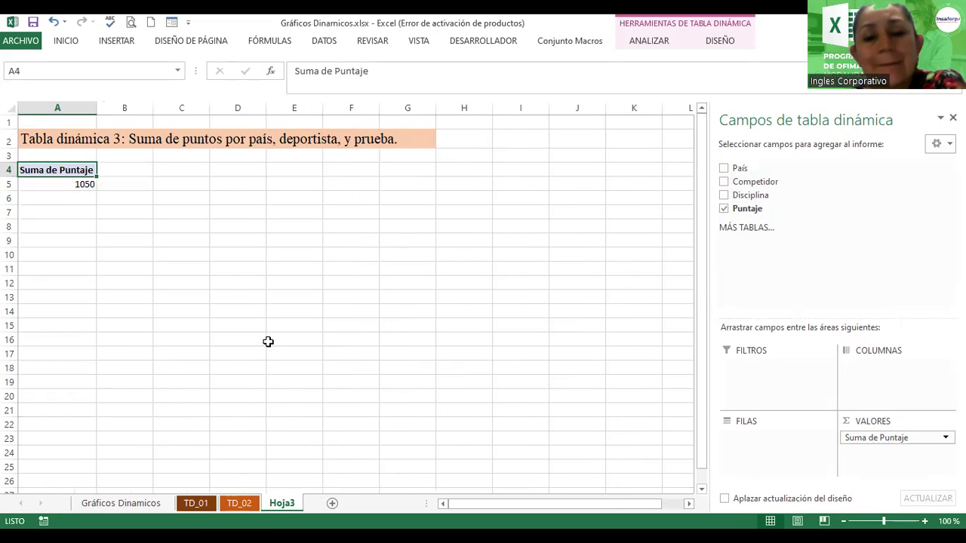
# Add País to rows, Competidor to columns and Disciplina to the pivot layout
pyautogui.moveTo(743, 169); pyautogui.dragTo(781, 449)
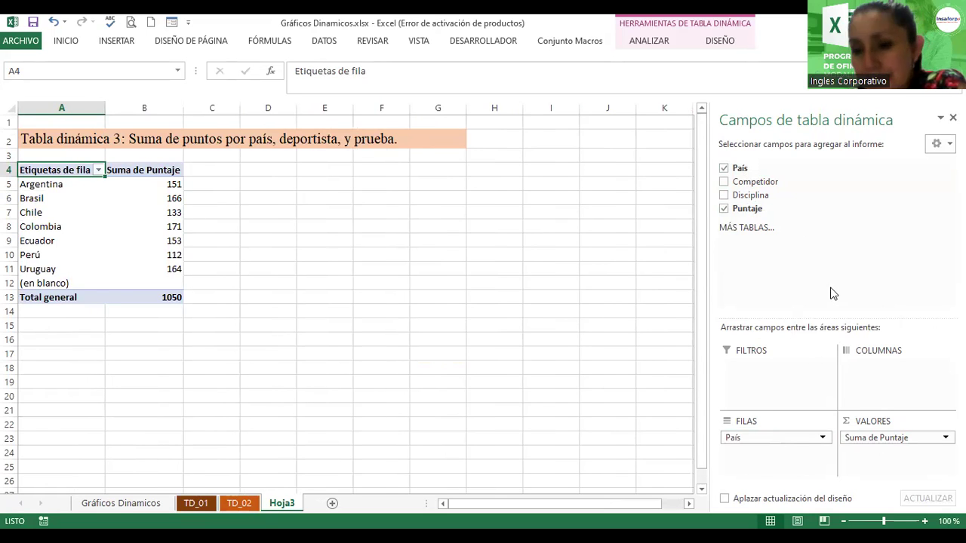
pyautogui.moveTo(749, 183); pyautogui.dragTo(875, 370)
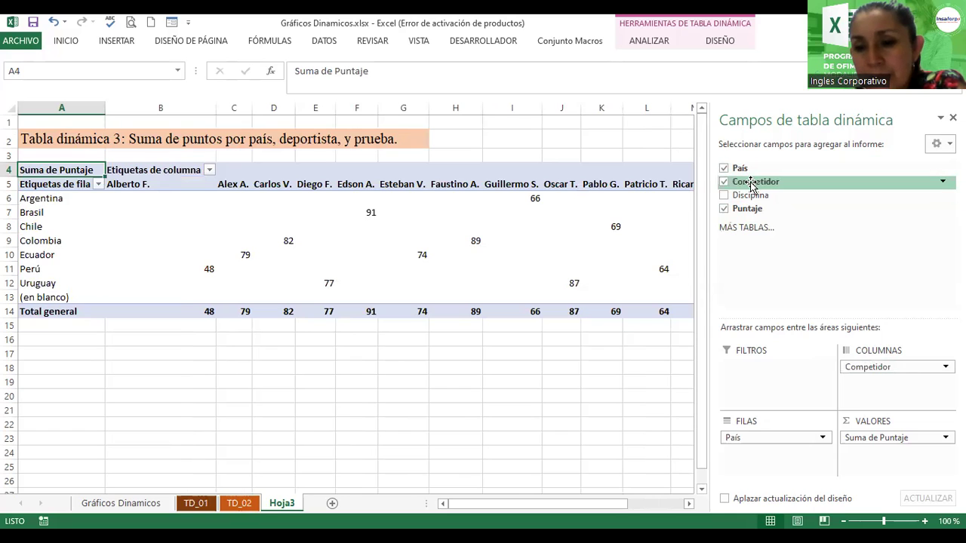
pyautogui.moveTo(751, 195)
pyautogui.mouseDown()
pyautogui.moveTo(871, 405)
pyautogui.moveTo(867, 386)
pyautogui.mouseUp()
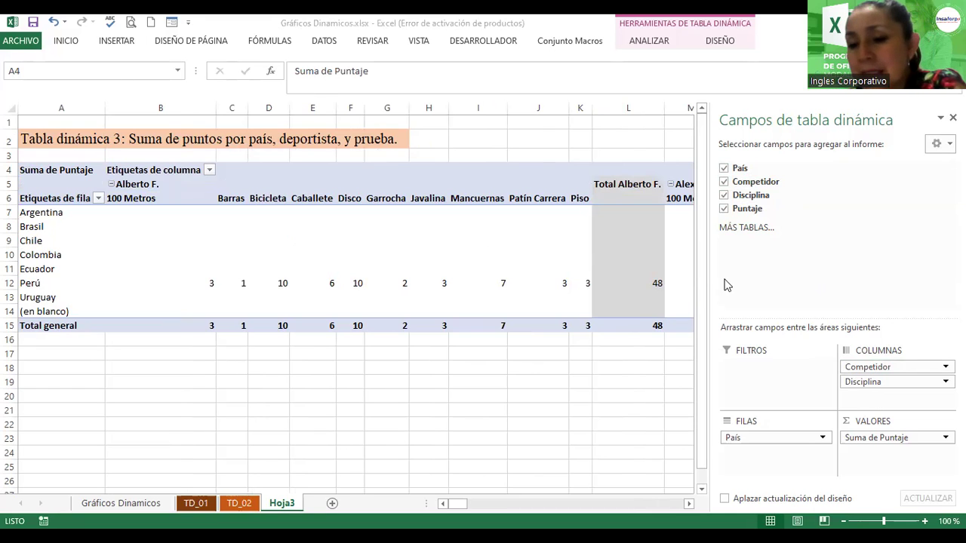
# Remove Competidor from the pivot so Disciplina nests under País in rows
pyautogui.moveTo(902, 367); pyautogui.dragTo(785, 377)
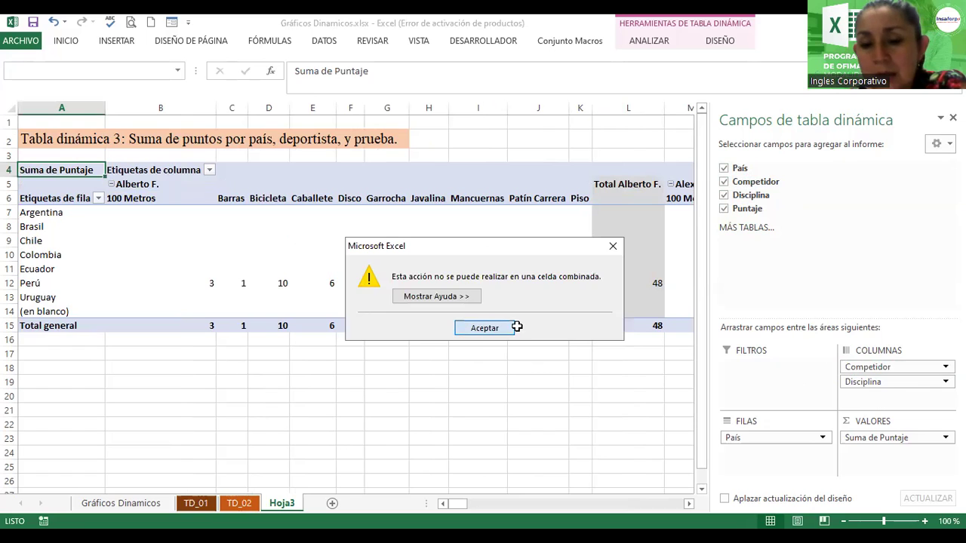
pyautogui.click(495, 334)
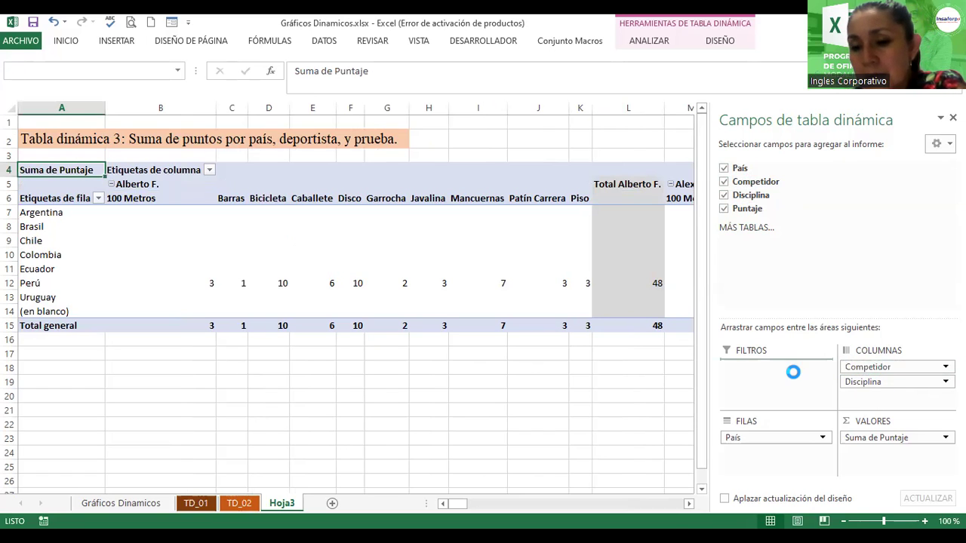
pyautogui.moveTo(877, 367); pyautogui.dragTo(793, 373)
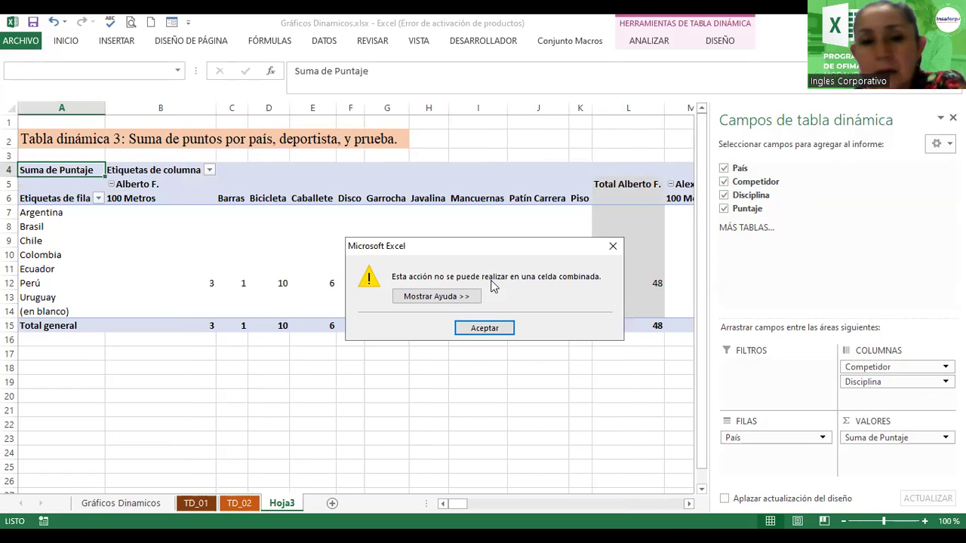
pyautogui.click(484, 329)
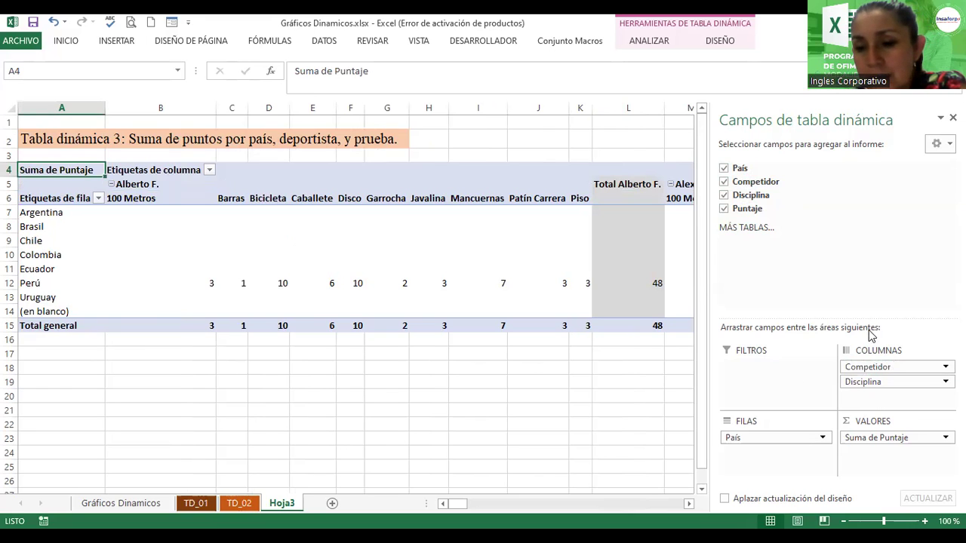
pyautogui.click(724, 182)
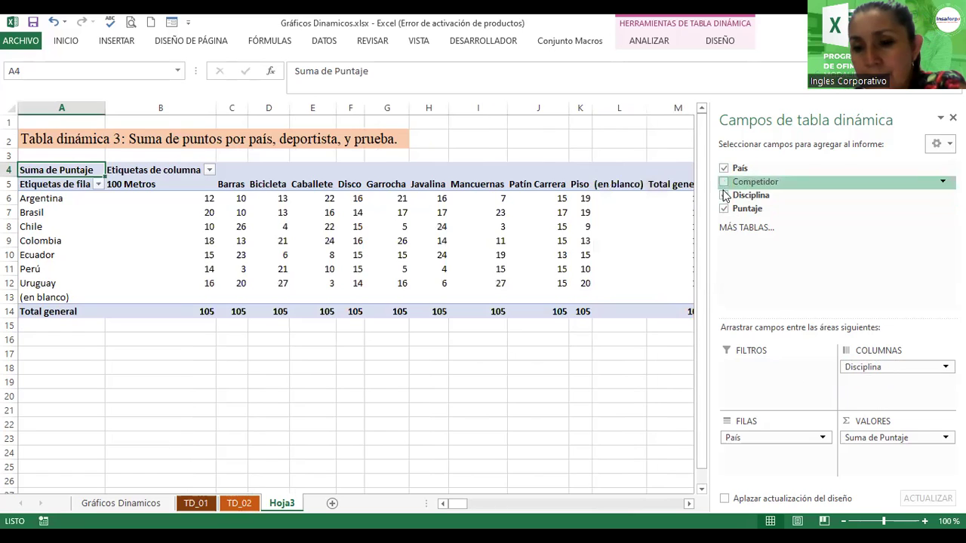
pyautogui.click(722, 194)
pyautogui.click(723, 194)
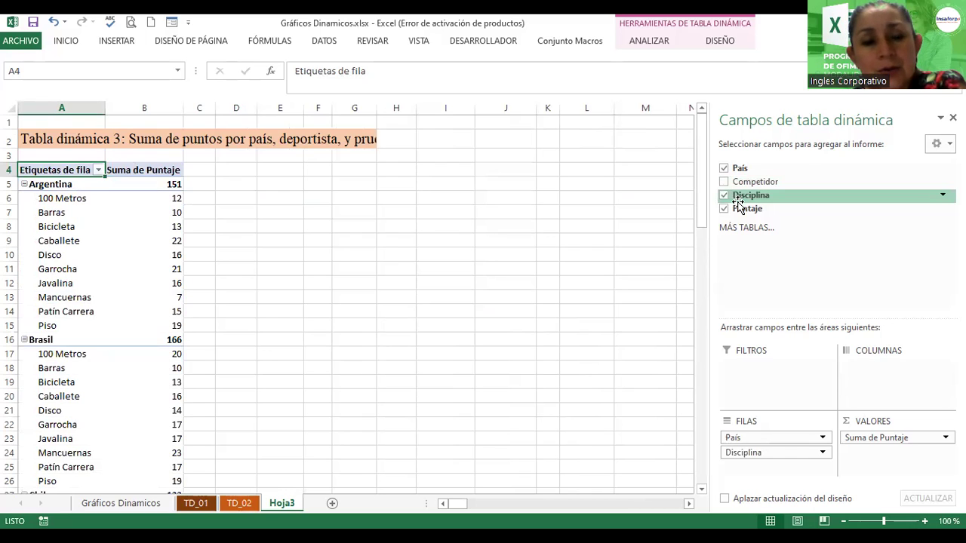
pyautogui.moveTo(754, 169)
pyautogui.mouseDown()
pyautogui.moveTo(752, 235)
pyautogui.moveTo(736, 166)
pyautogui.mouseUp()
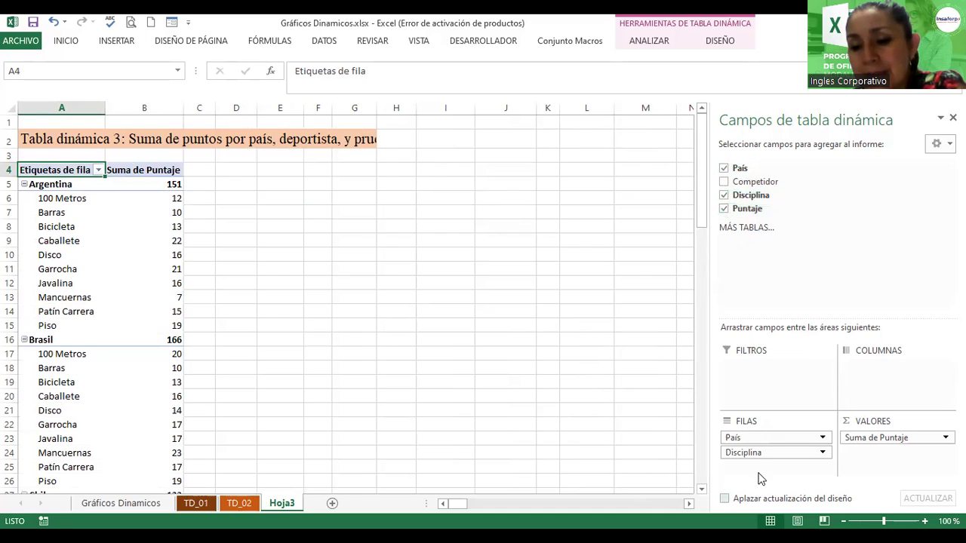
# Dismiss the merged-cell error and widen column G so the full pivot title shows
pyautogui.moveTo(754, 453); pyautogui.dragTo(756, 395)
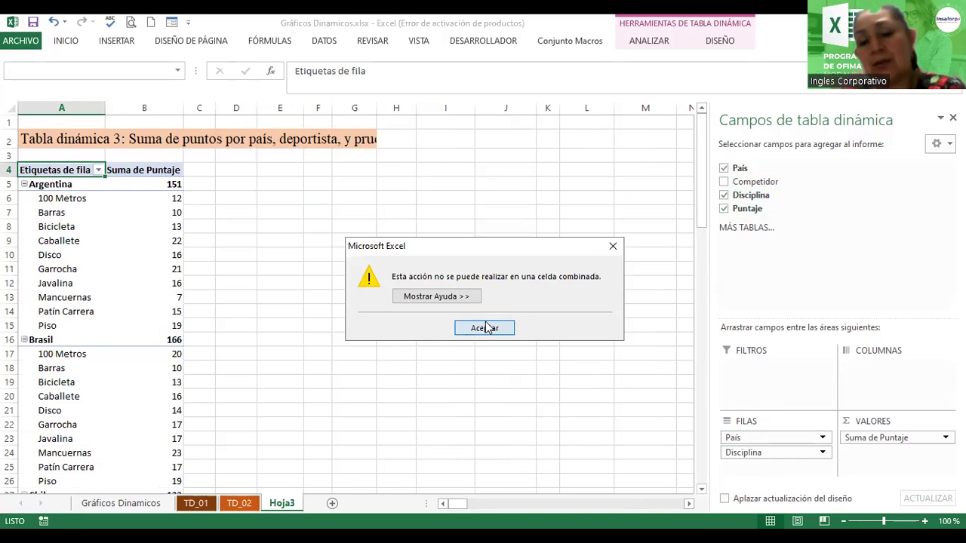
pyautogui.click(485, 327)
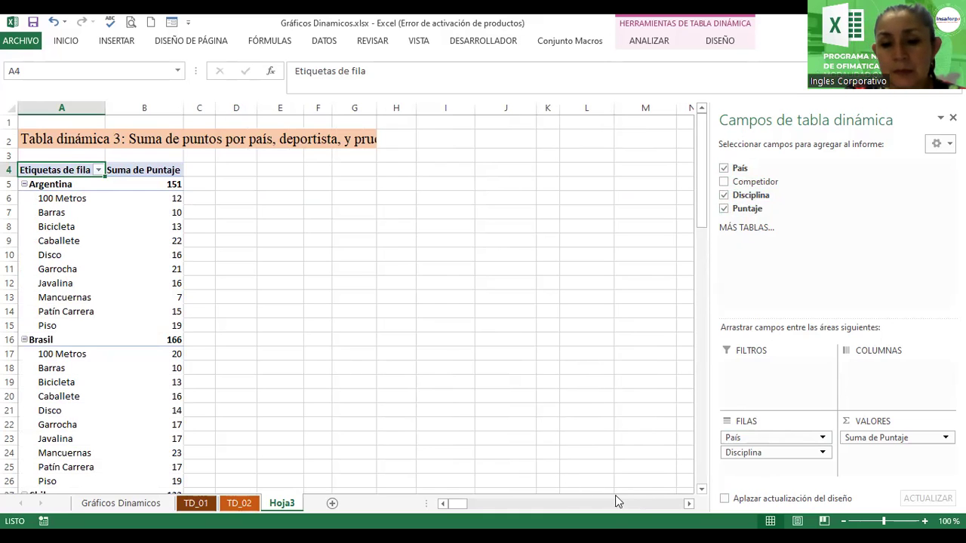
pyautogui.click(701, 490)
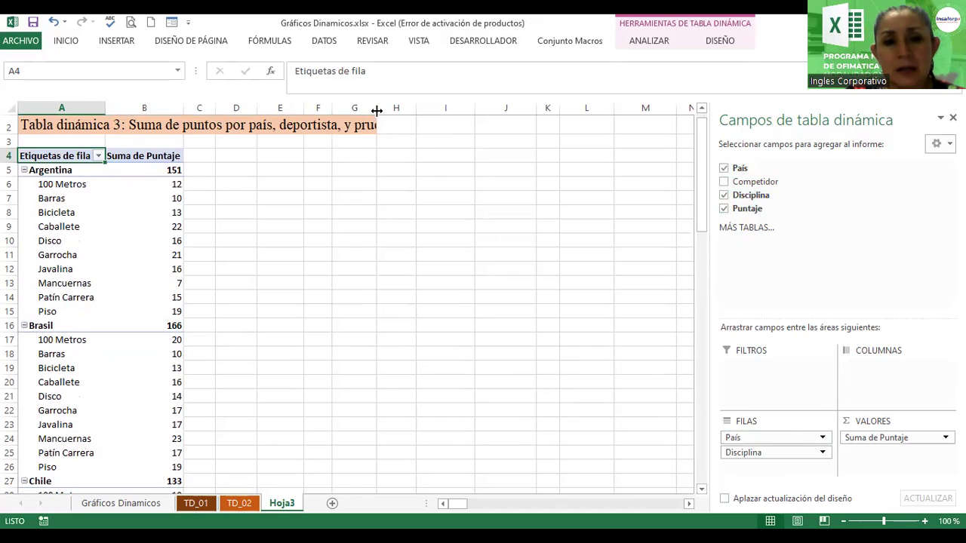
pyautogui.moveTo(377, 110); pyautogui.dragTo(408, 123)
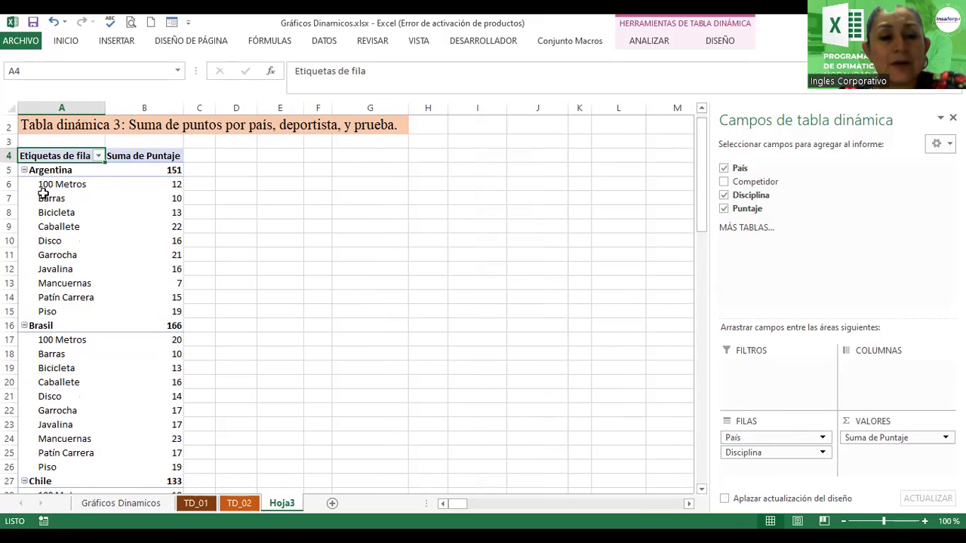
pyautogui.moveTo(65, 212); pyautogui.dragTo(61, 197)
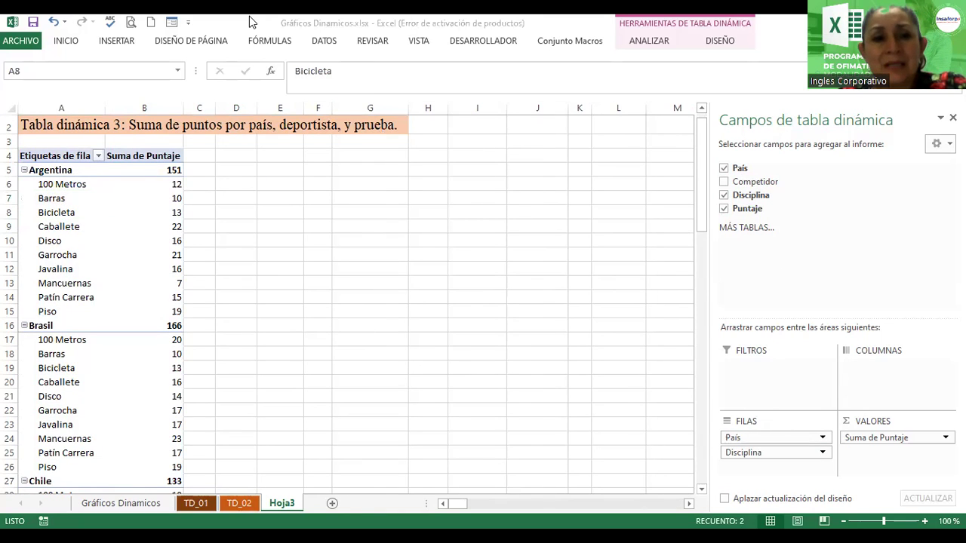
# Insert a 3D clustered column pivot chart from the Hoja3 pivot table
pyautogui.click(719, 44)
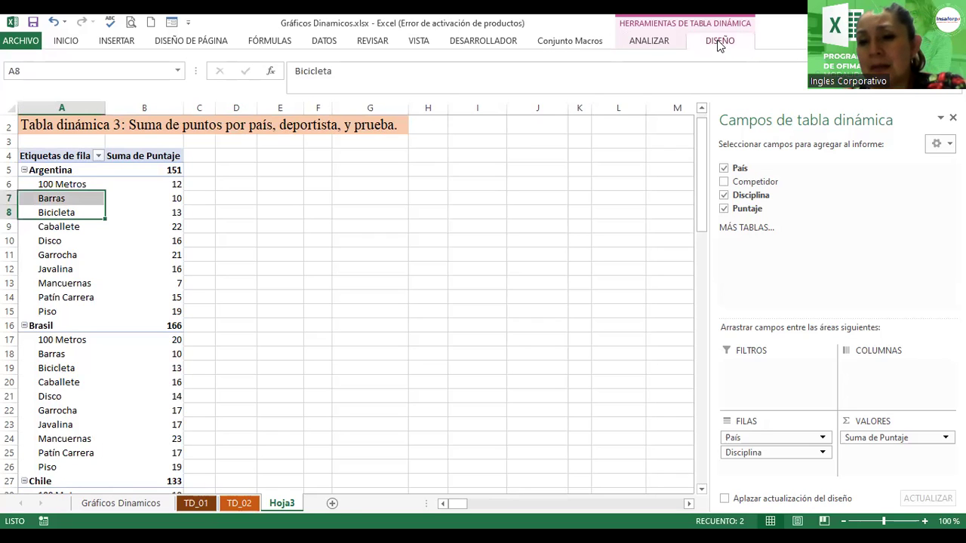
pyautogui.click(644, 43)
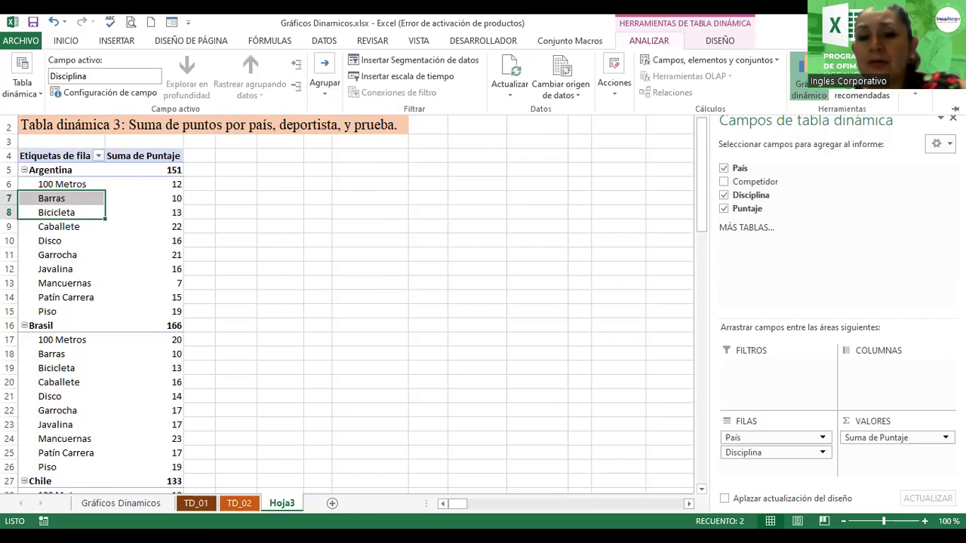
pyautogui.click(809, 79)
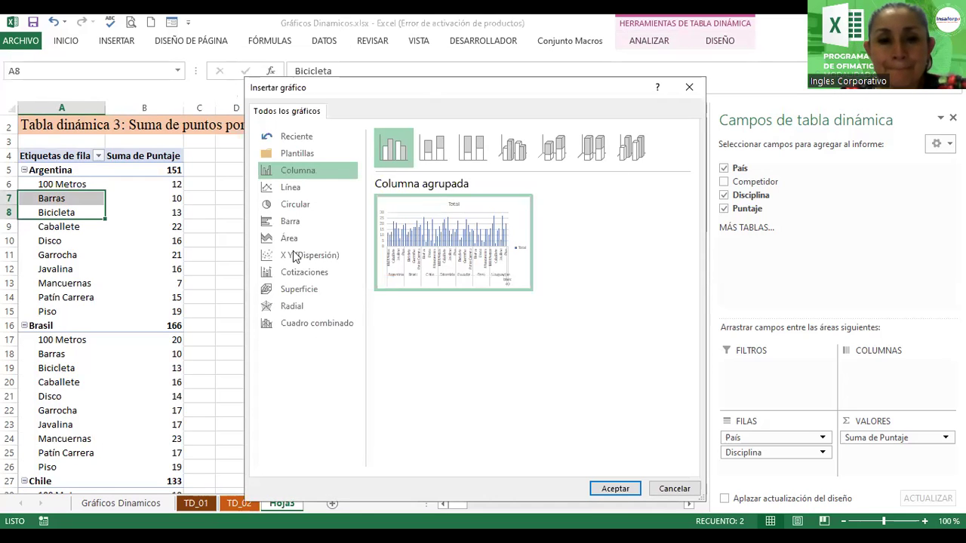
pyautogui.click(513, 151)
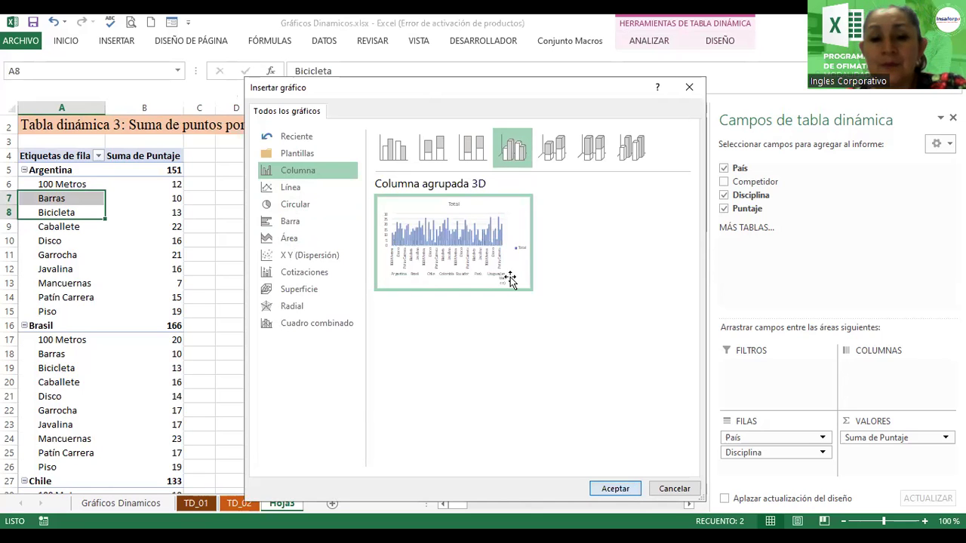
pyautogui.press('Return')
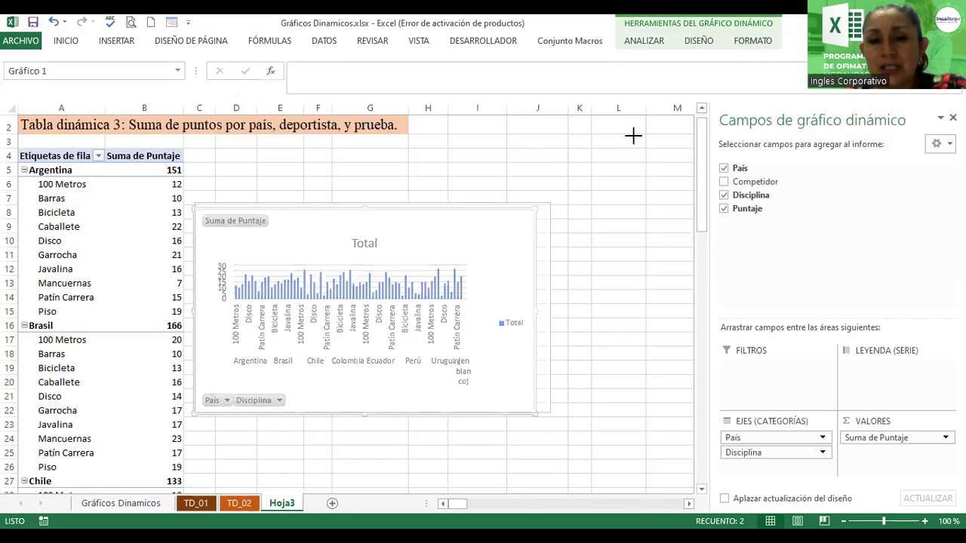
# Enlarge the chart and filter País to only Argentina, Colombia and Perú
pyautogui.moveTo(633, 135); pyautogui.dragTo(650, 128)
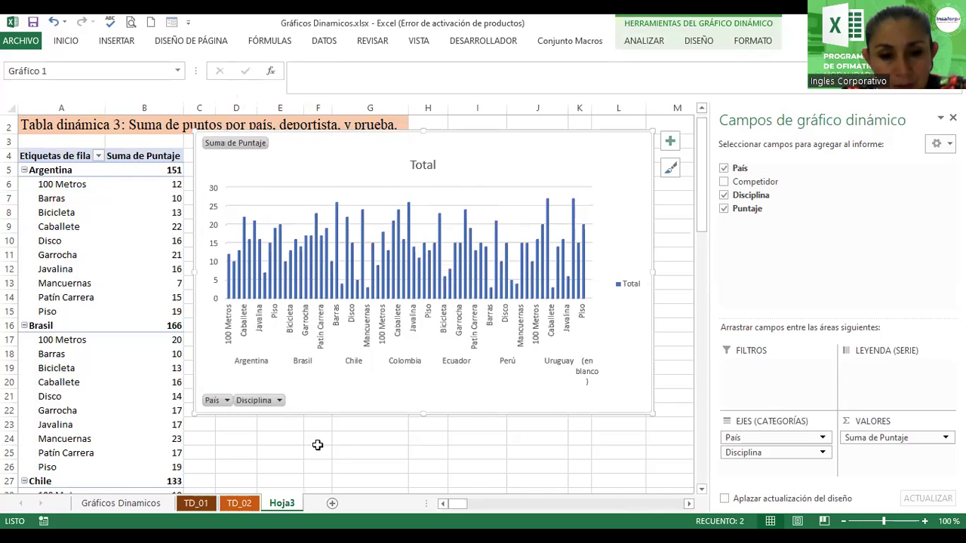
pyautogui.click(227, 401)
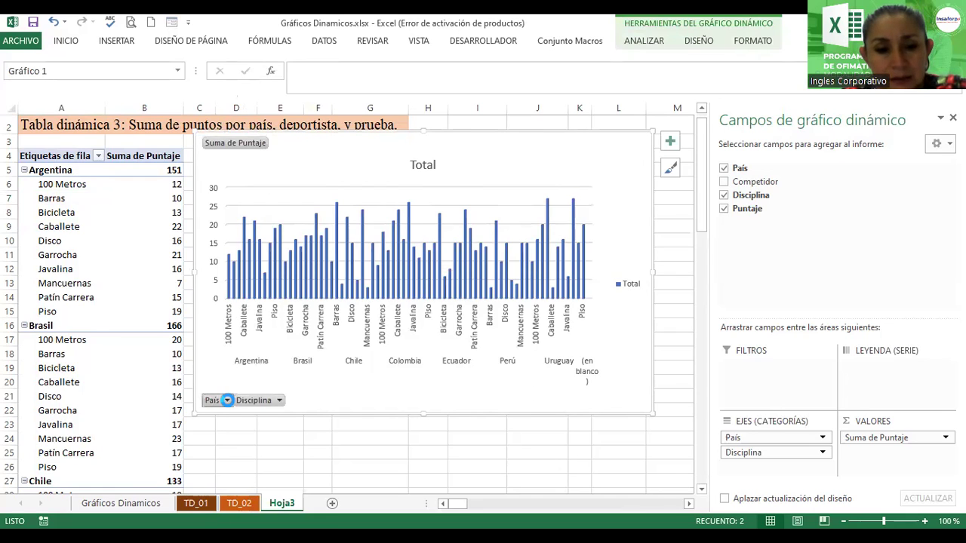
pyautogui.click(227, 401)
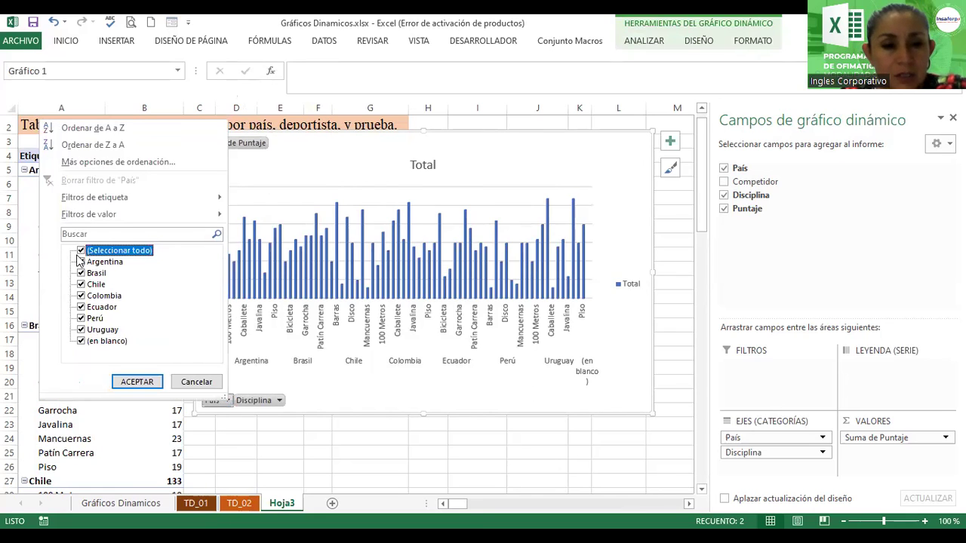
pyautogui.click(81, 251)
pyautogui.click(81, 262)
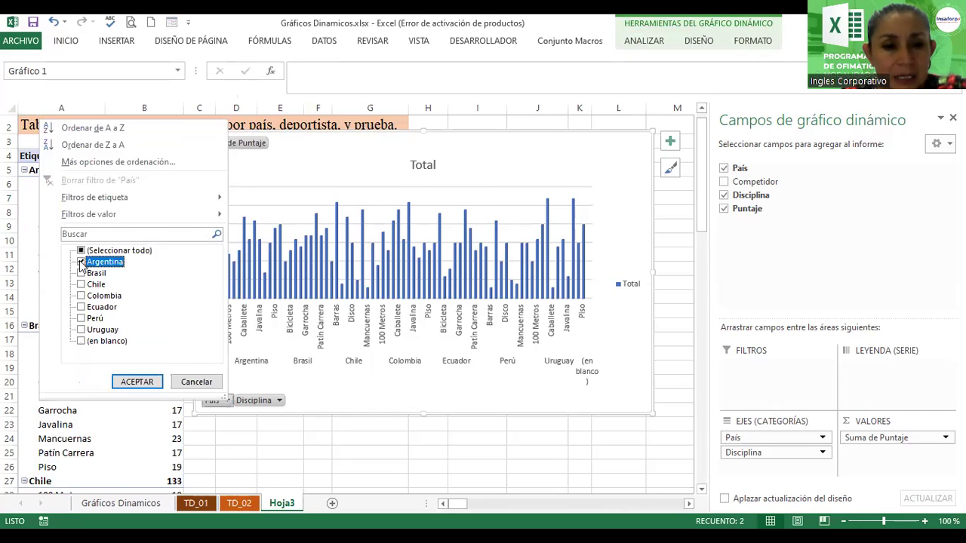
pyautogui.click(81, 296)
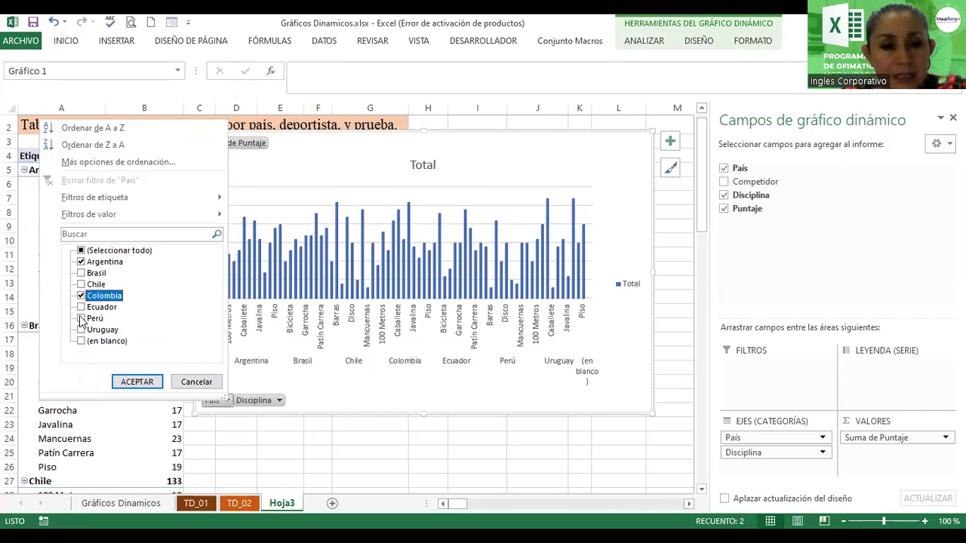
pyautogui.click(80, 318)
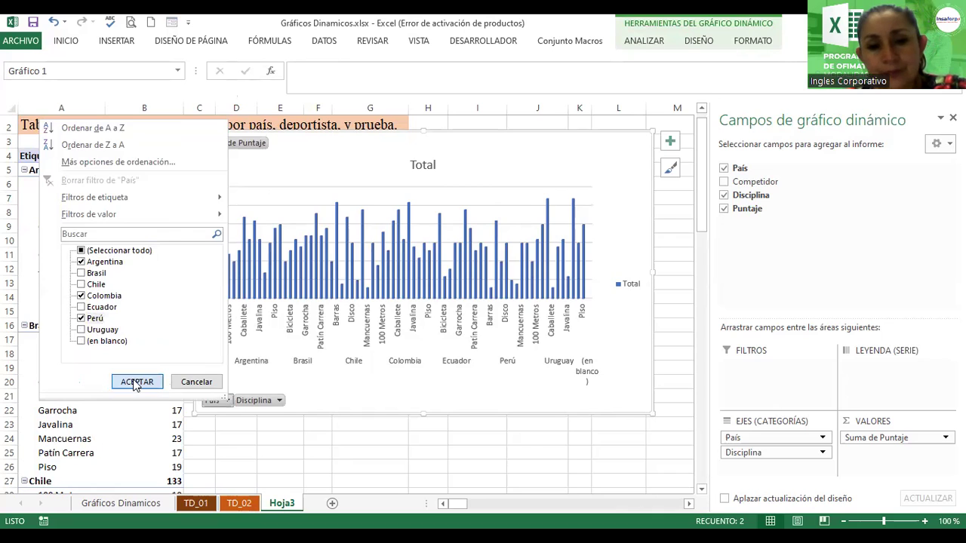
pyautogui.click(136, 382)
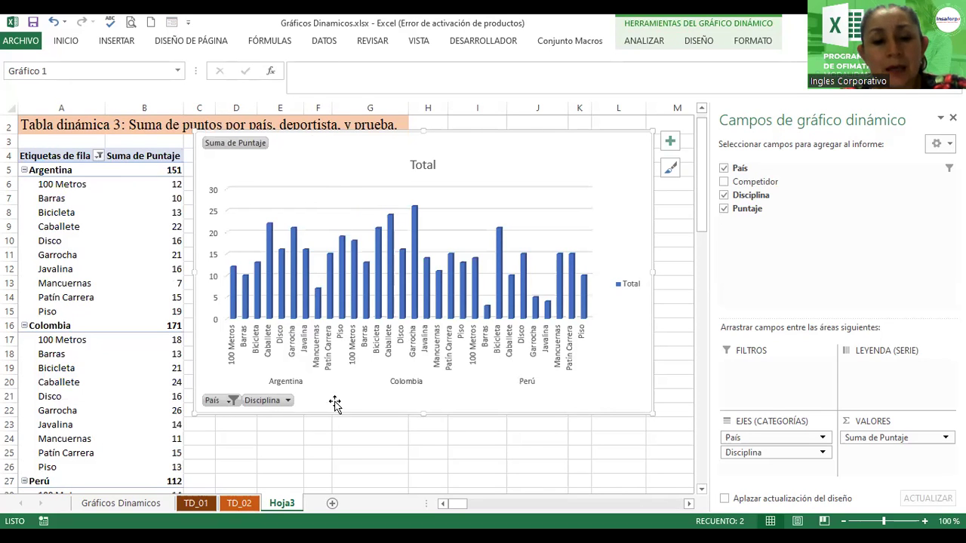
# Filter Disciplina to 100 Metros, Bicicleta, Javalina and Patín Carrera only
pyautogui.click(287, 400)
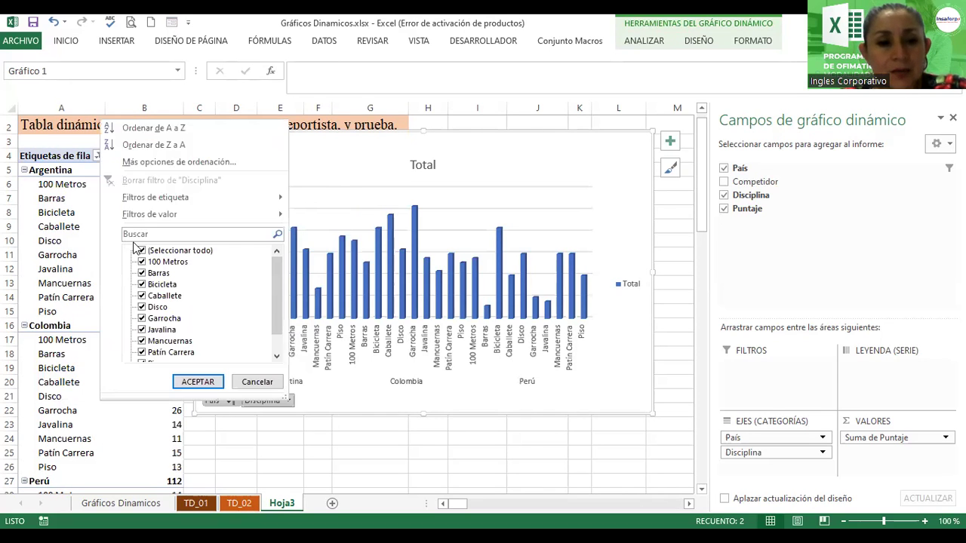
pyautogui.click(142, 250)
pyautogui.click(142, 262)
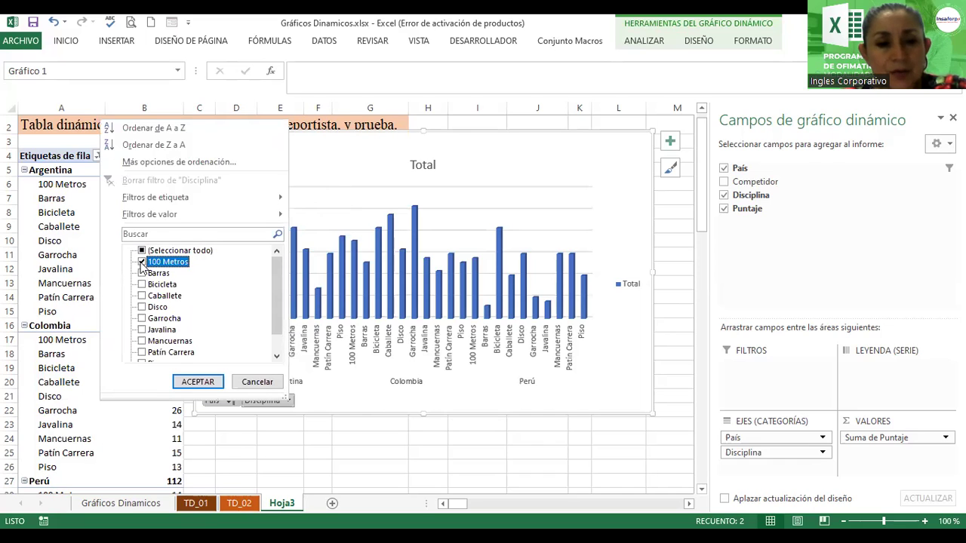
pyautogui.click(142, 284)
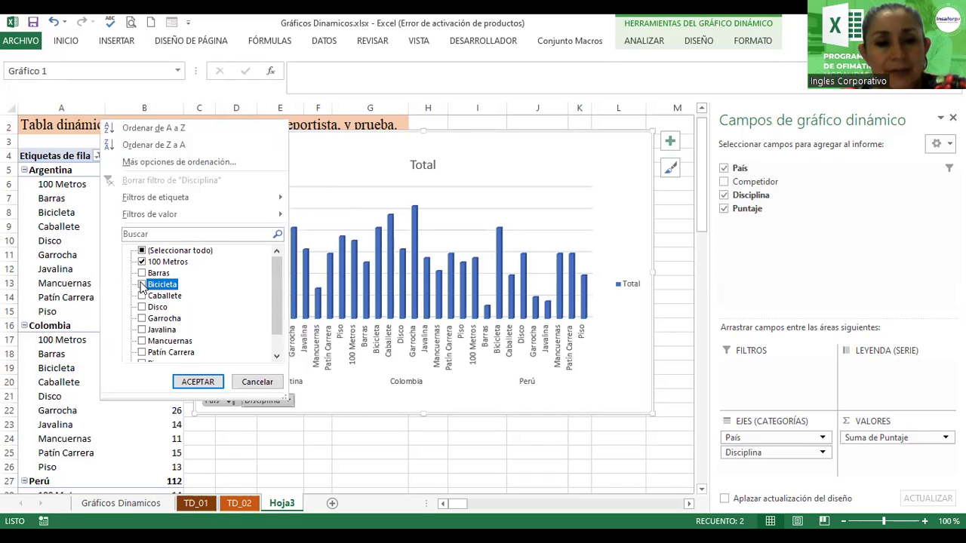
pyautogui.click(142, 330)
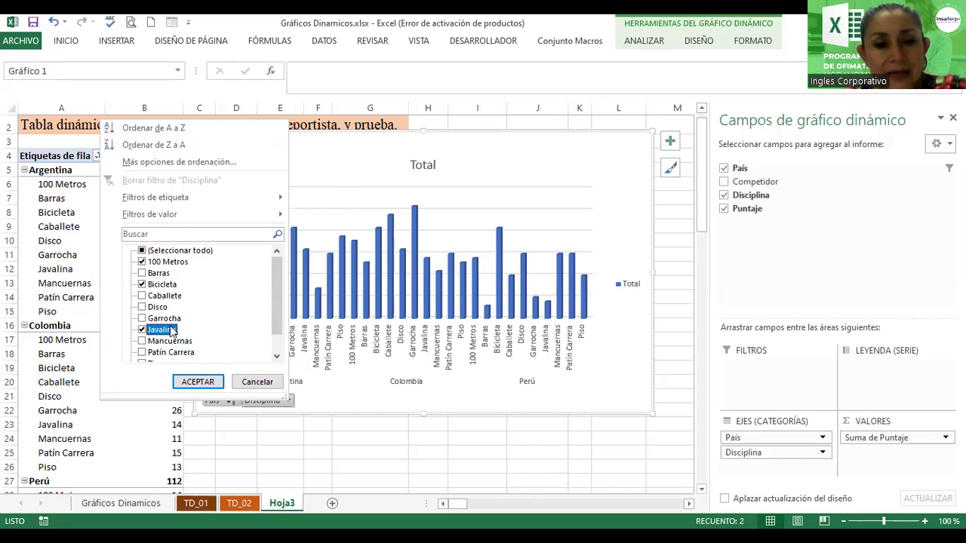
pyautogui.scroll(-1, 277, 306)
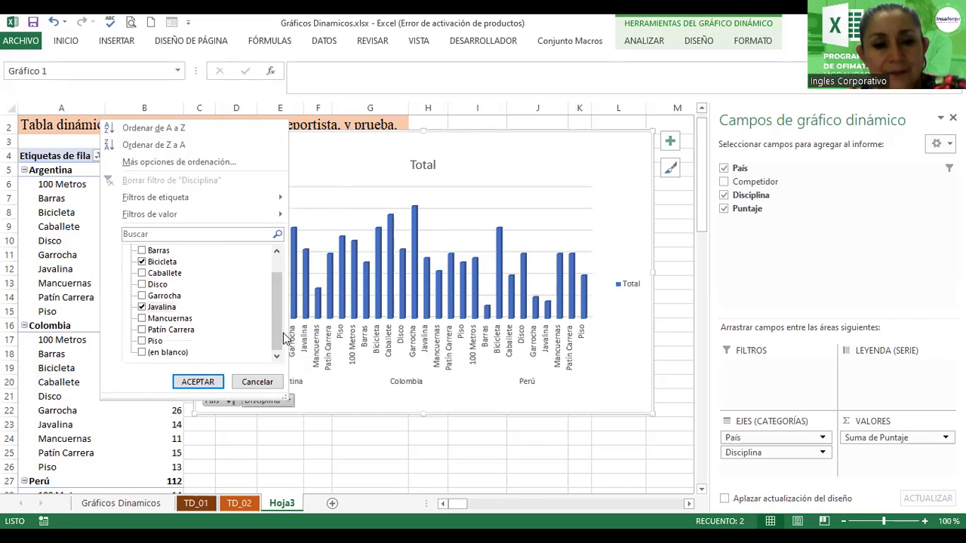
pyautogui.click(142, 330)
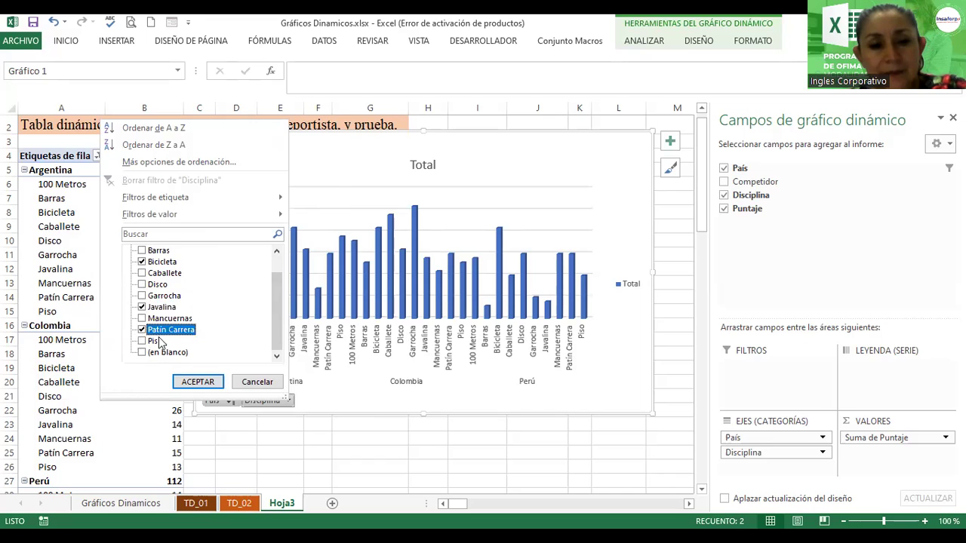
pyautogui.click(215, 382)
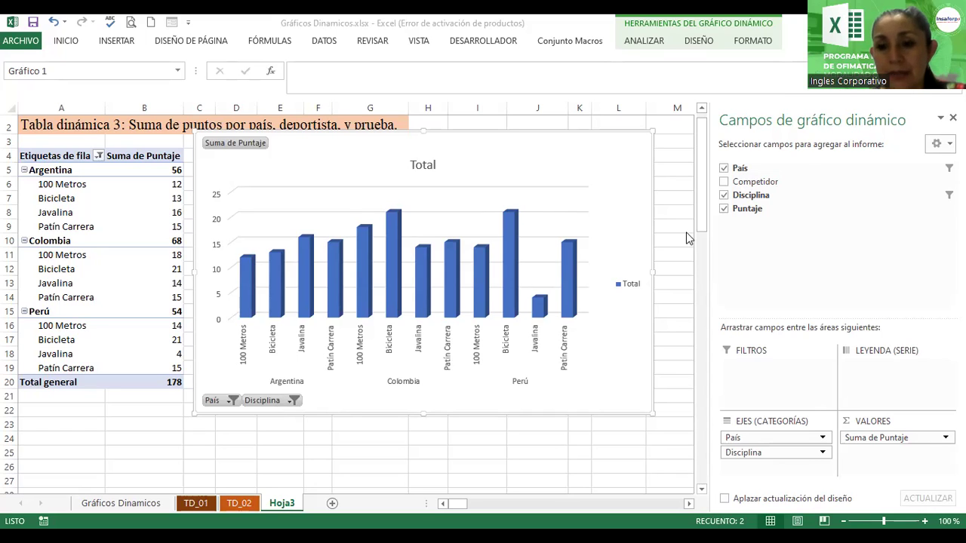
# Select the column chart on Hoja3
pyautogui.click(436, 332)
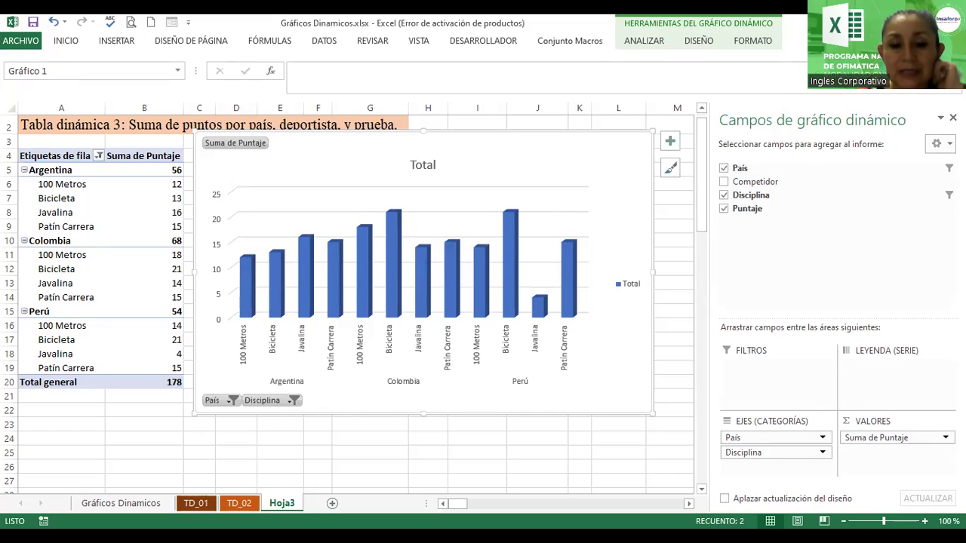
# Deselect the chart, look through the TD_02 and Gráficos Dinamicos sheets, and end on TD_01
pyautogui.click(151, 424)
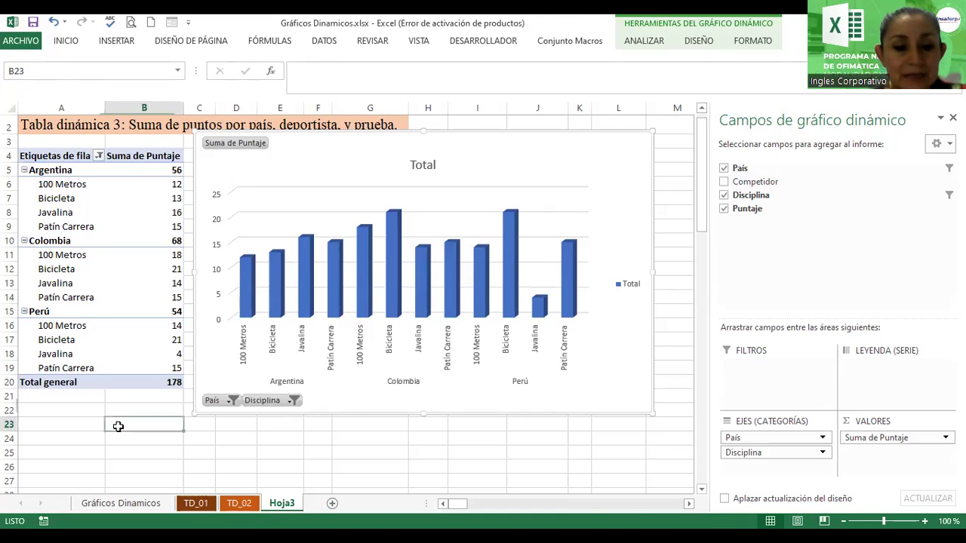
pyautogui.click(195, 503)
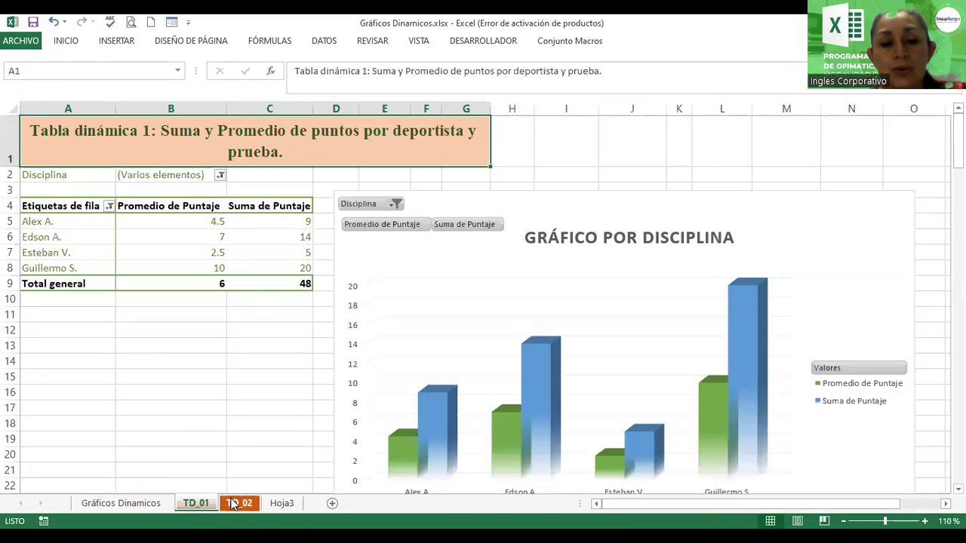
pyautogui.click(231, 504)
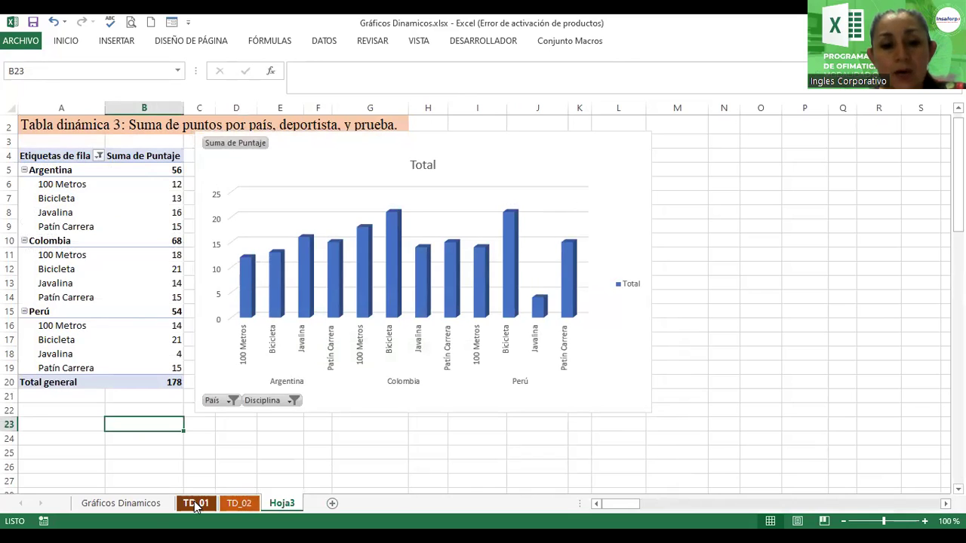
pyautogui.click(121, 503)
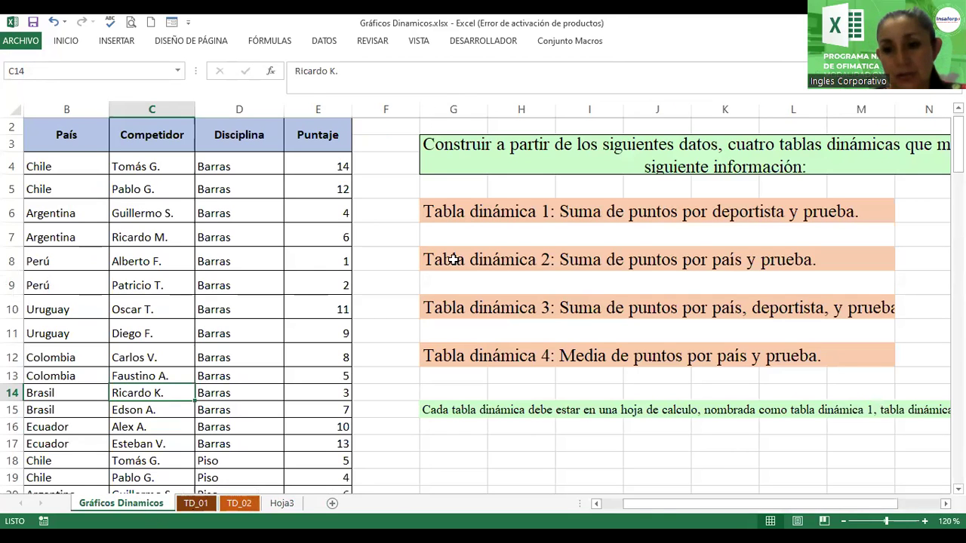
pyautogui.click(194, 503)
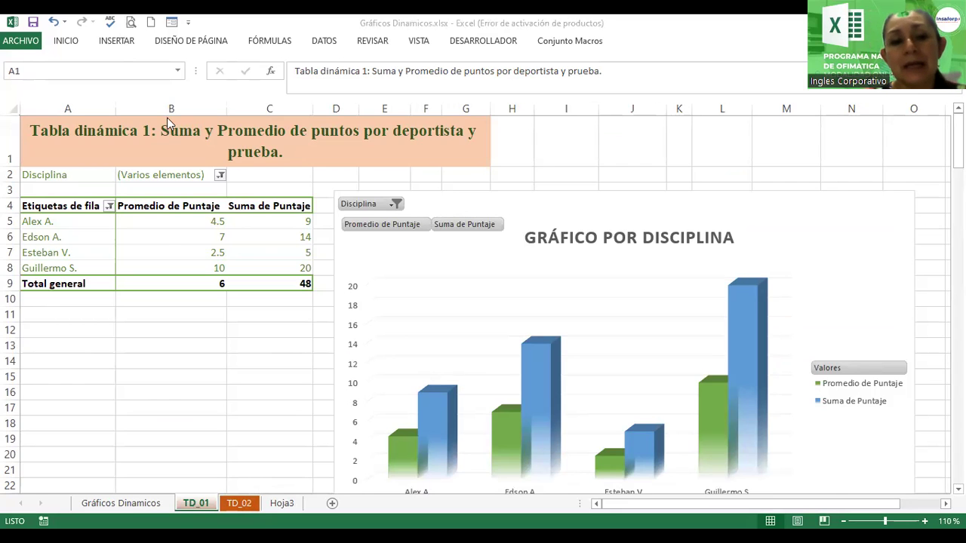
# From the TD_01 pivot's ANALIZAR tab, choose Competidor, Disciplina and Puntaje as slicer fields
pyautogui.click(169, 238)
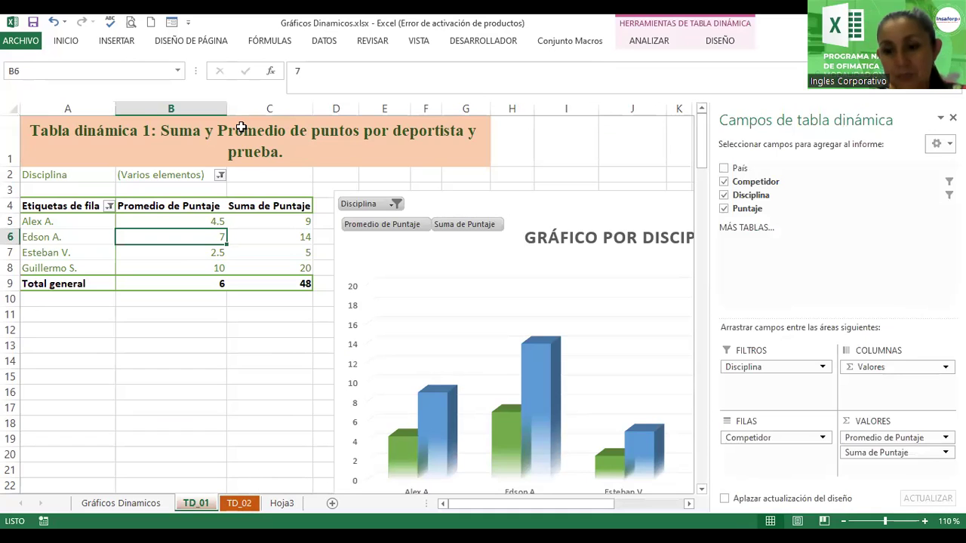
pyautogui.click(117, 41)
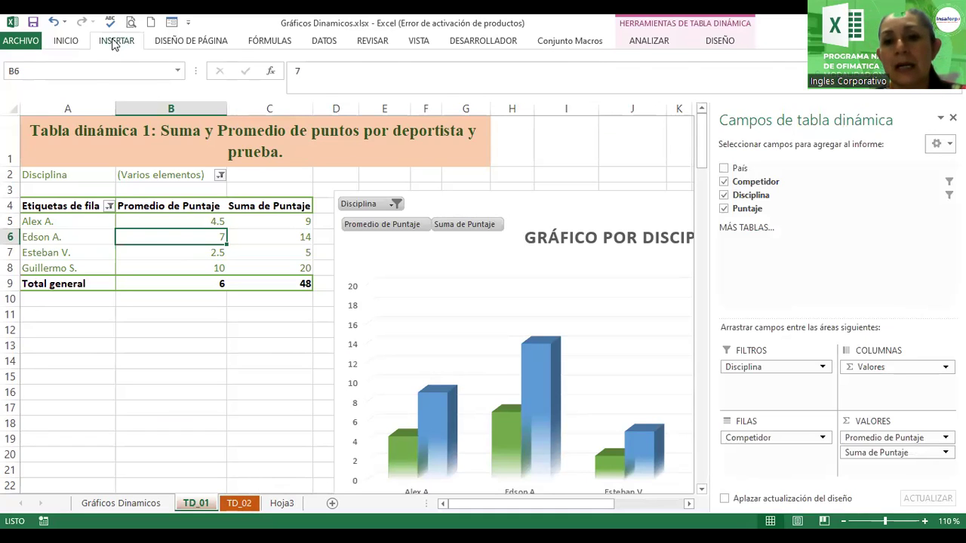
pyautogui.click(653, 42)
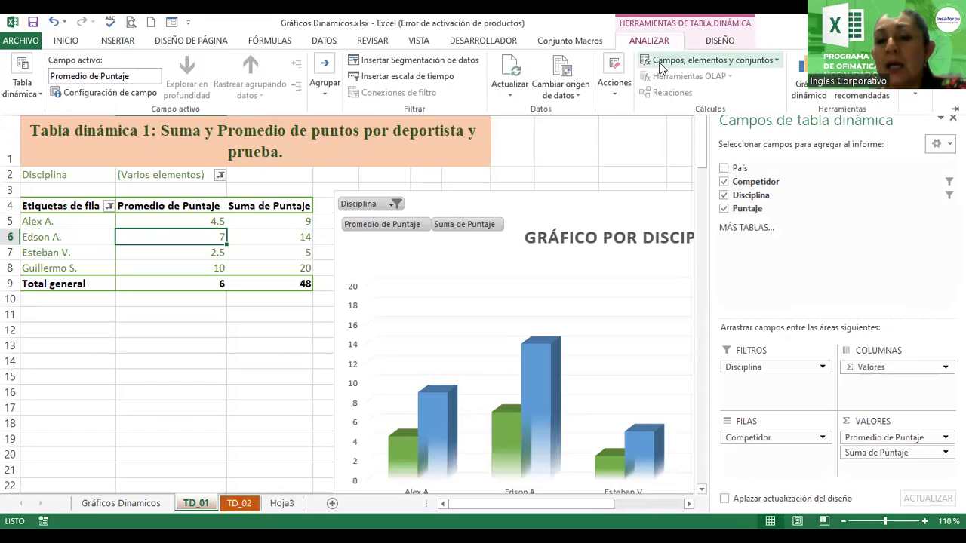
pyautogui.click(370, 61)
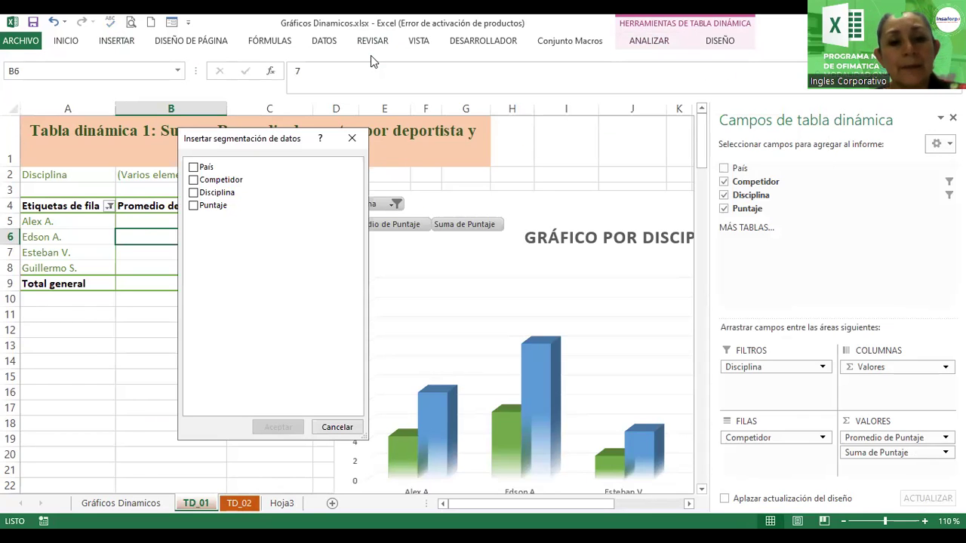
pyautogui.click(193, 181)
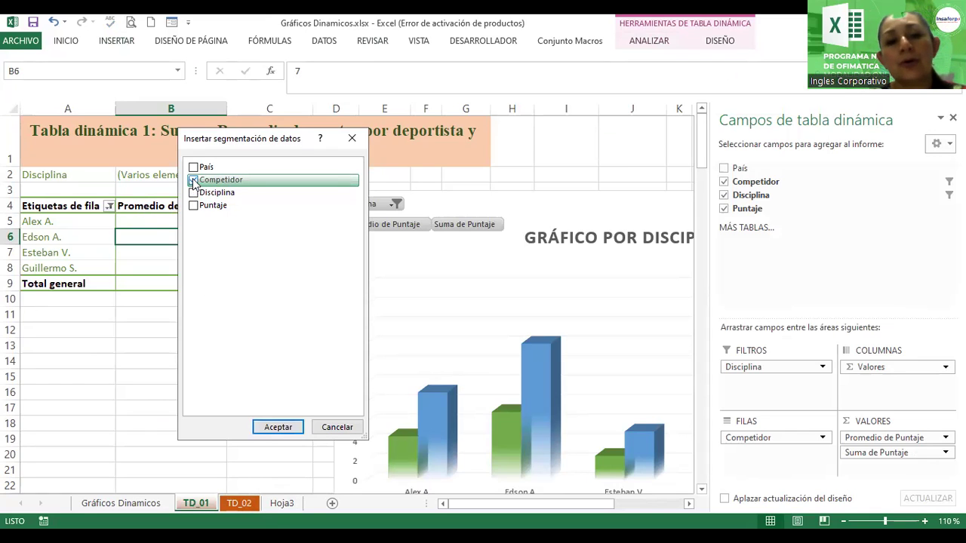
pyautogui.click(193, 193)
pyautogui.click(193, 205)
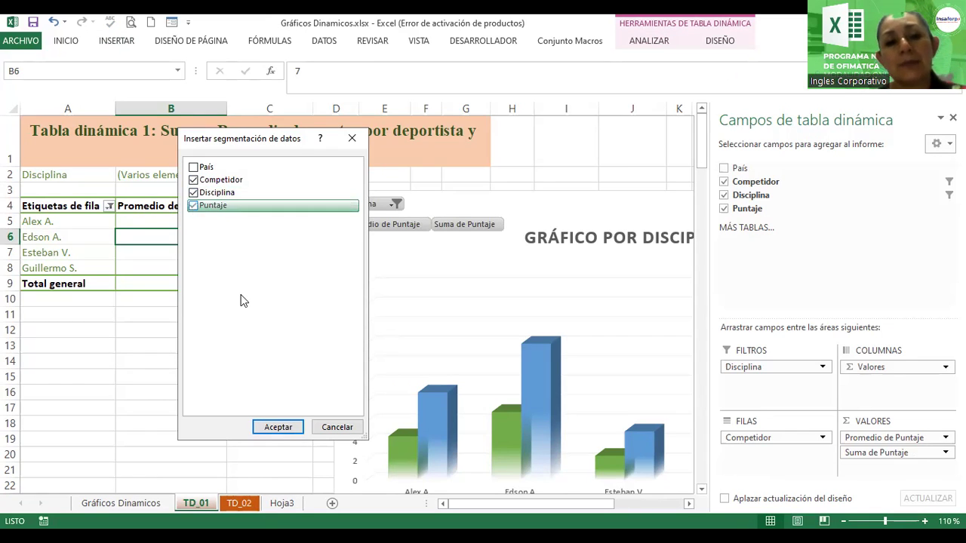
# Add the three slicers, zoom the sheet to 90% and move the 3D chart up-right
pyautogui.click(268, 427)
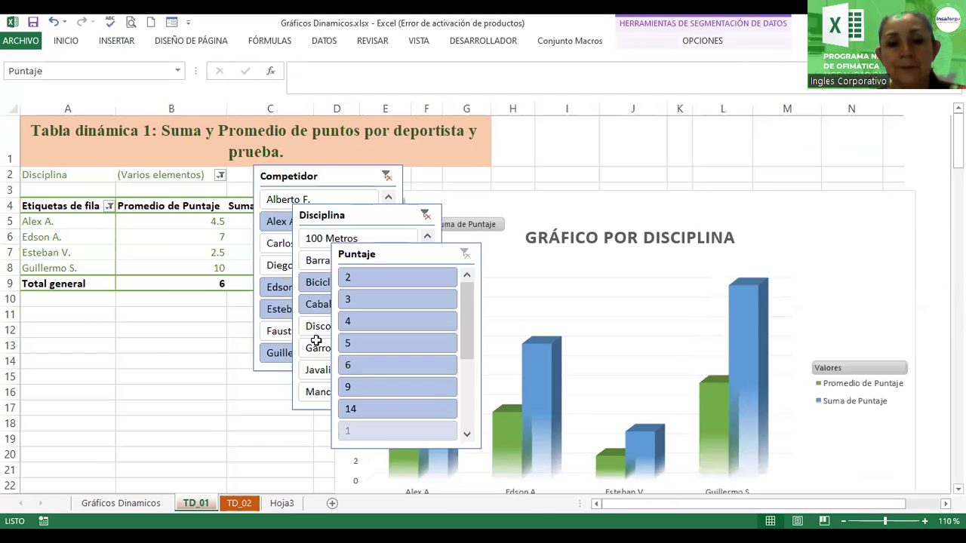
pyautogui.click(843, 521)
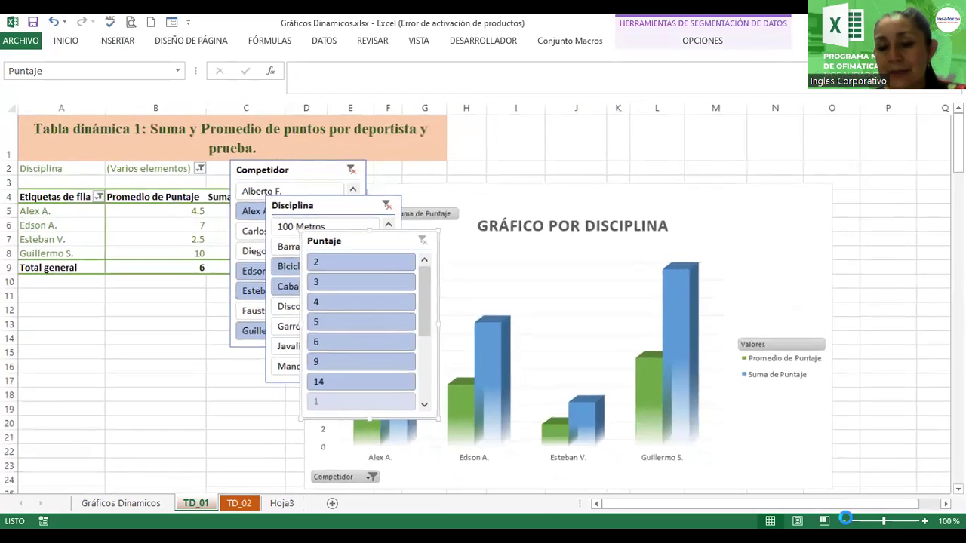
pyautogui.click(844, 520)
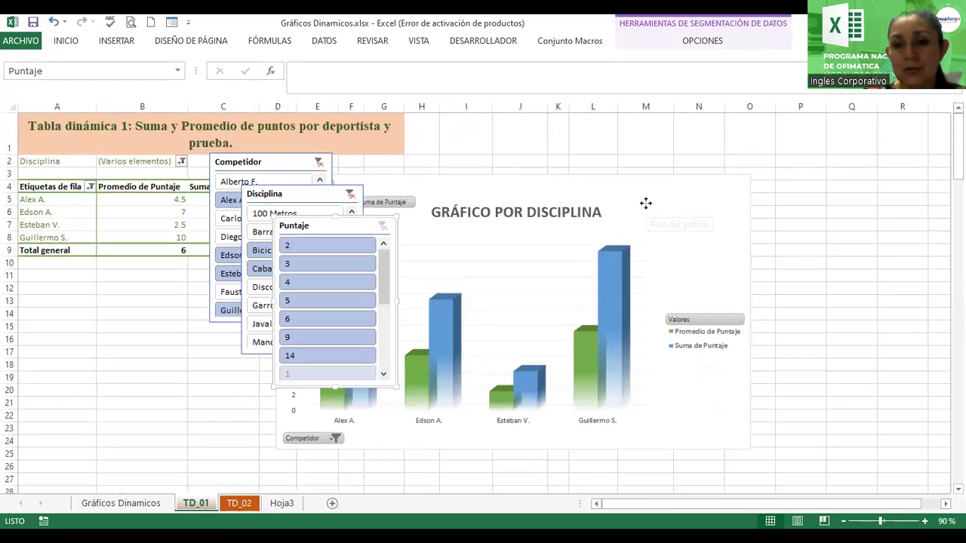
pyautogui.moveTo(645, 202); pyautogui.dragTo(725, 166)
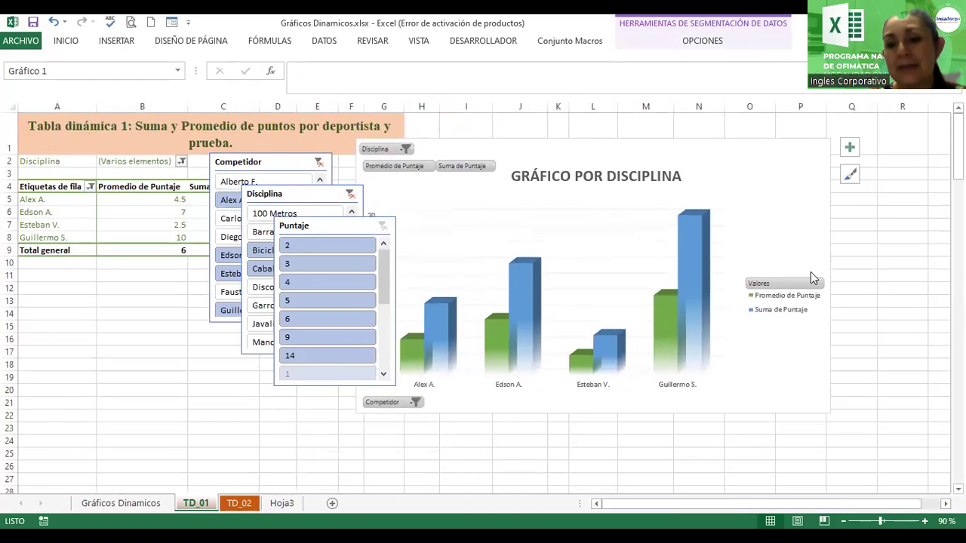
# Line up Competidor, Disciplina and Puntaje slicers under the pivot table, shifting the chart further right
pyautogui.moveTo(274, 162)
pyautogui.mouseDown()
pyautogui.moveTo(111, 299)
pyautogui.moveTo(81, 277)
pyautogui.mouseUp()
pyautogui.moveTo(317, 223)
pyautogui.mouseDown()
pyautogui.moveTo(278, 289)
pyautogui.moveTo(416, 276)
pyautogui.mouseUp()
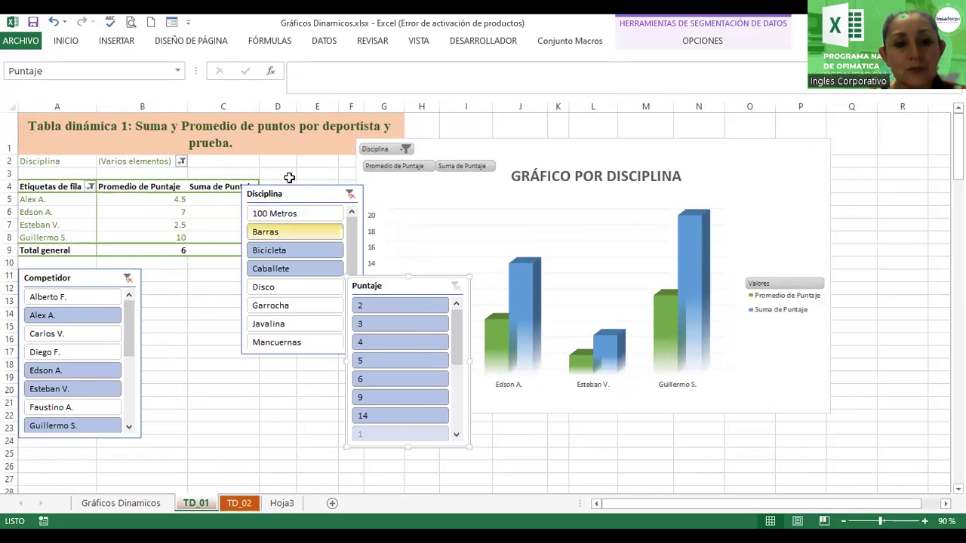
pyautogui.moveTo(313, 195); pyautogui.dragTo(223, 279)
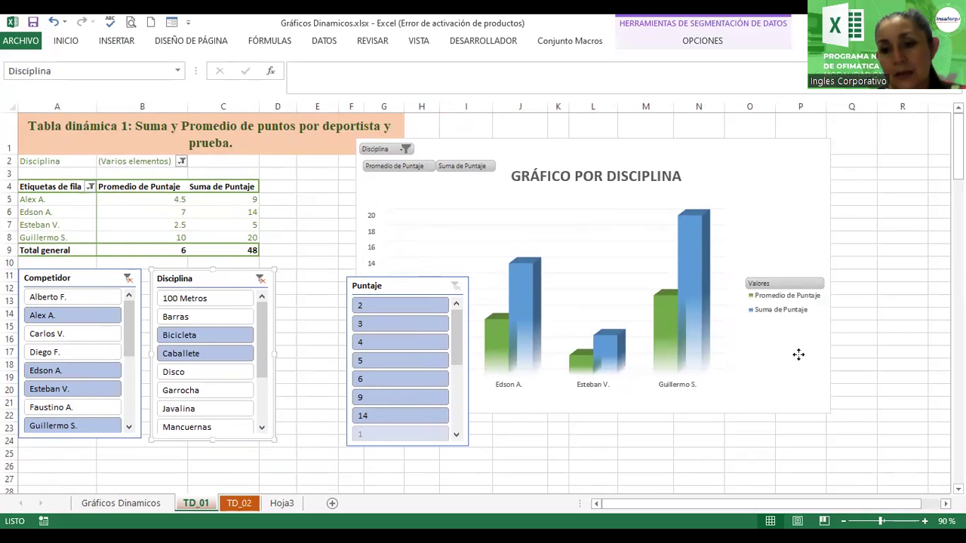
pyautogui.moveTo(798, 354); pyautogui.dragTo(863, 350)
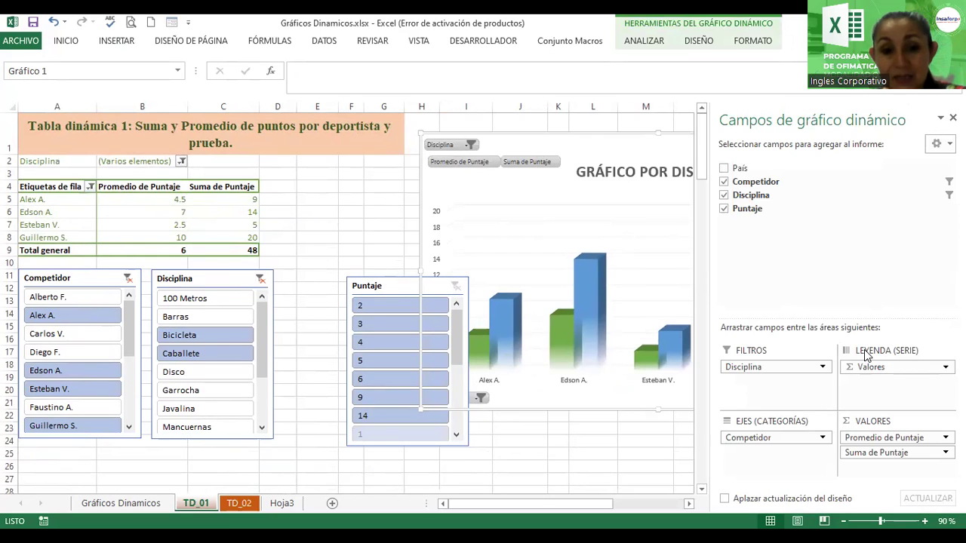
pyautogui.moveTo(406, 279); pyautogui.dragTo(341, 278)
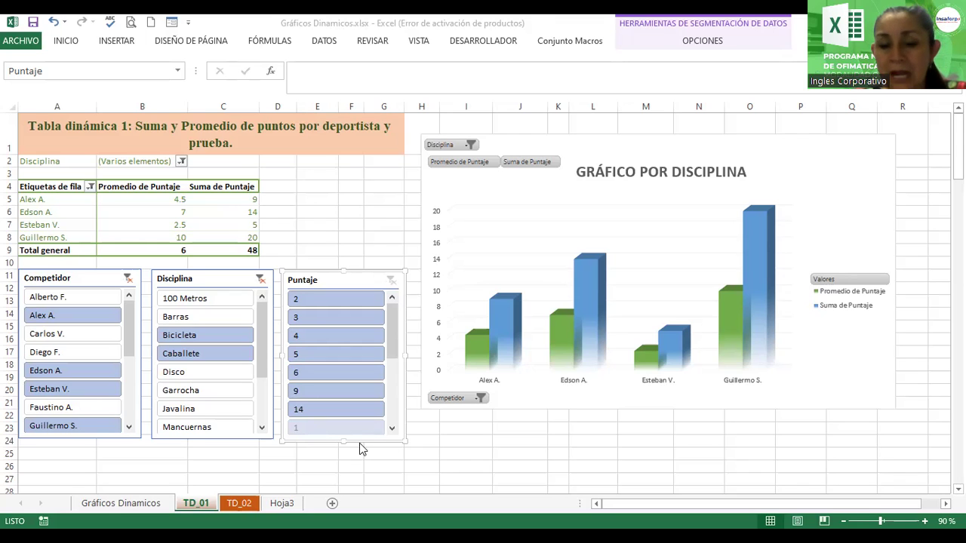
# On the TD_02 sheet, nudge the points-by-country bar chart slightly and deselect it via cell B14
pyautogui.click(238, 503)
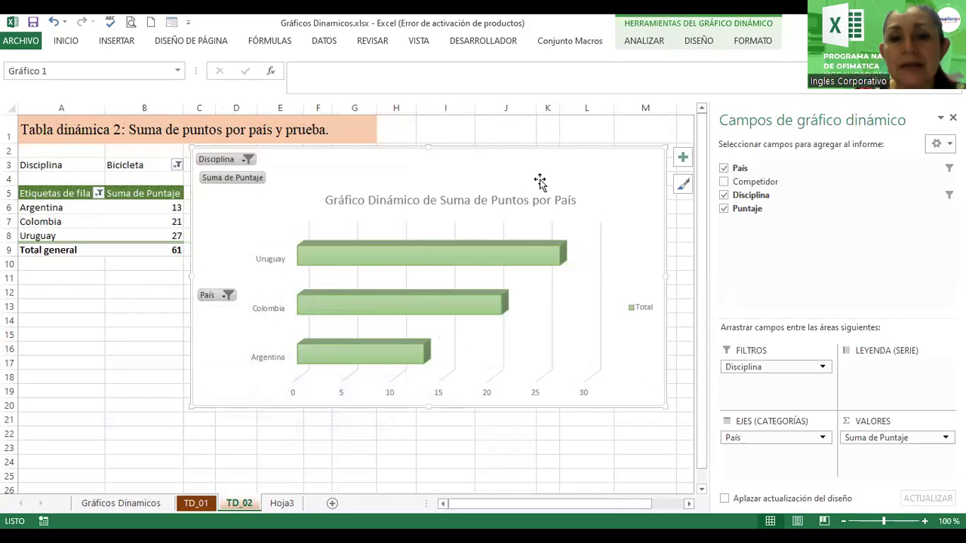
pyautogui.moveTo(539, 177); pyautogui.dragTo(545, 179)
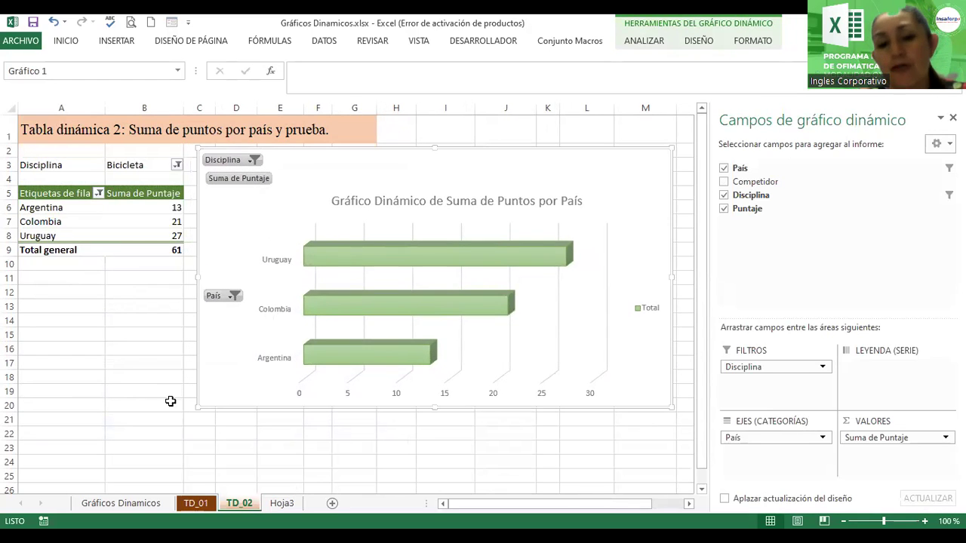
pyautogui.moveTo(88, 344); pyautogui.dragTo(88, 338)
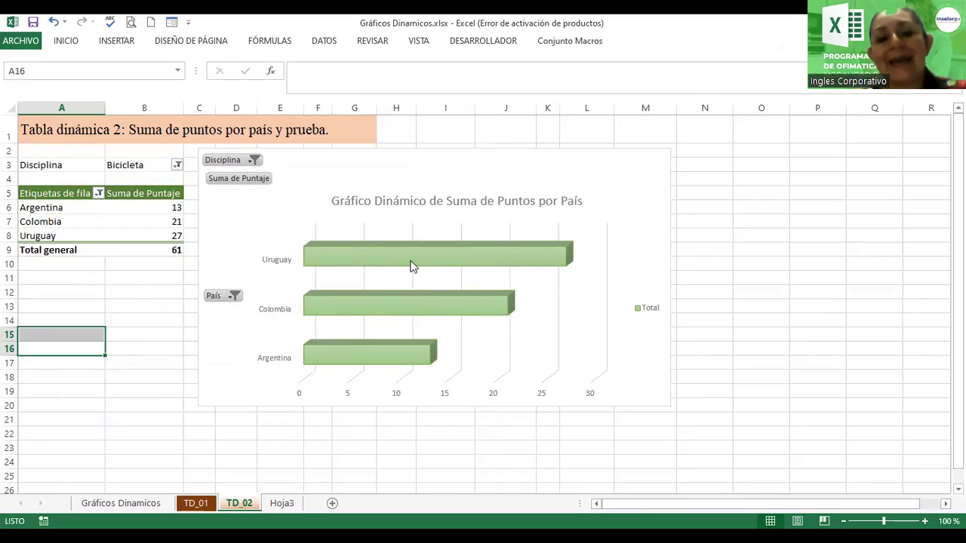
pyautogui.click(155, 323)
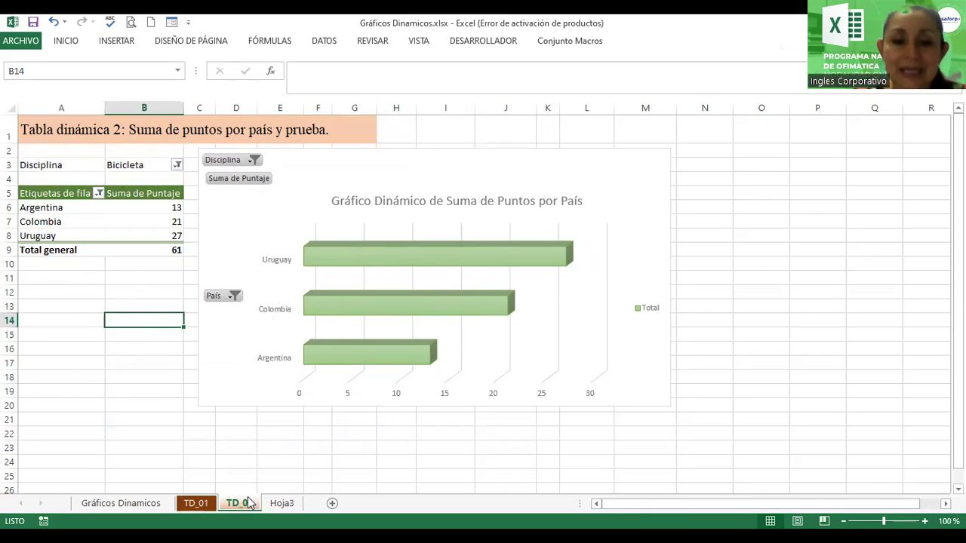
pyautogui.hotkey('ctrl', 'pagedown')
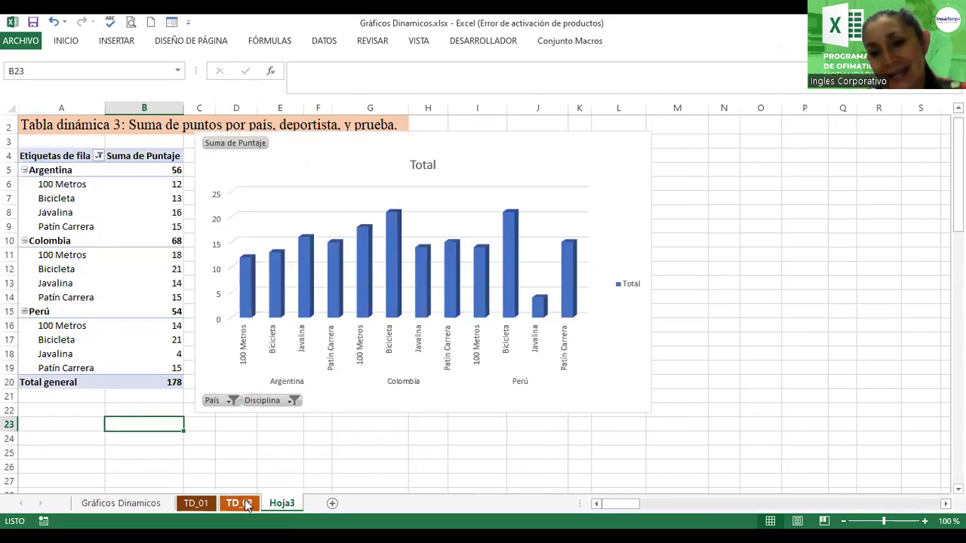
pyautogui.click(243, 507)
pyautogui.click(193, 503)
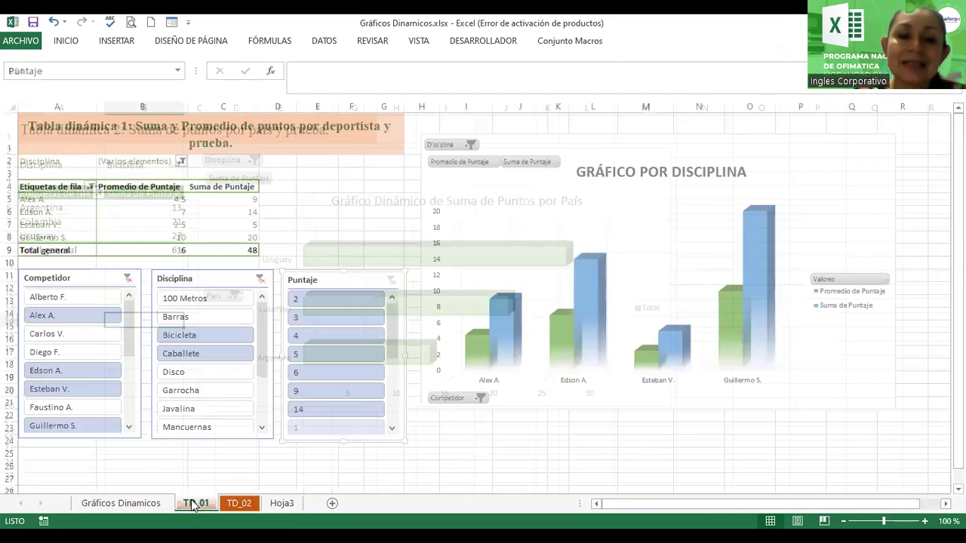
pyautogui.click(238, 503)
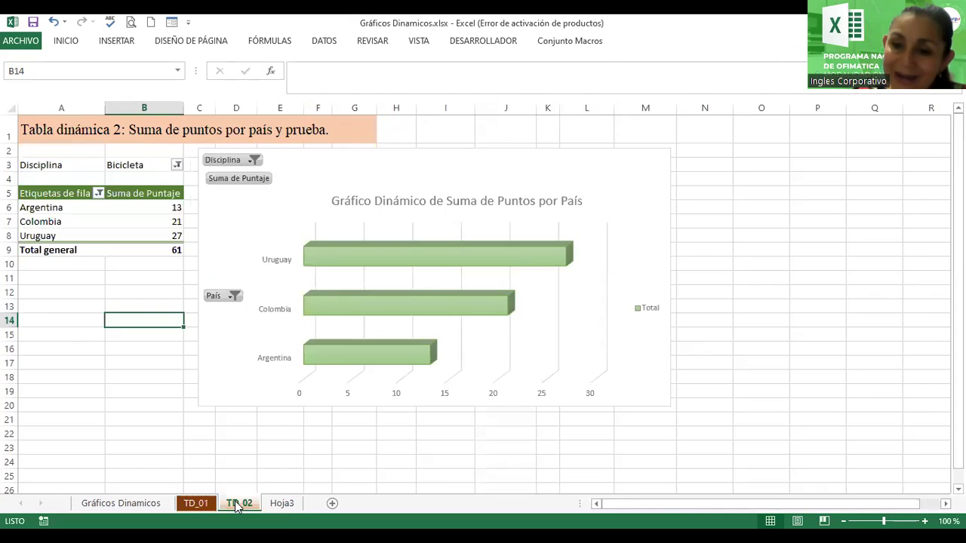
pyautogui.click(281, 508)
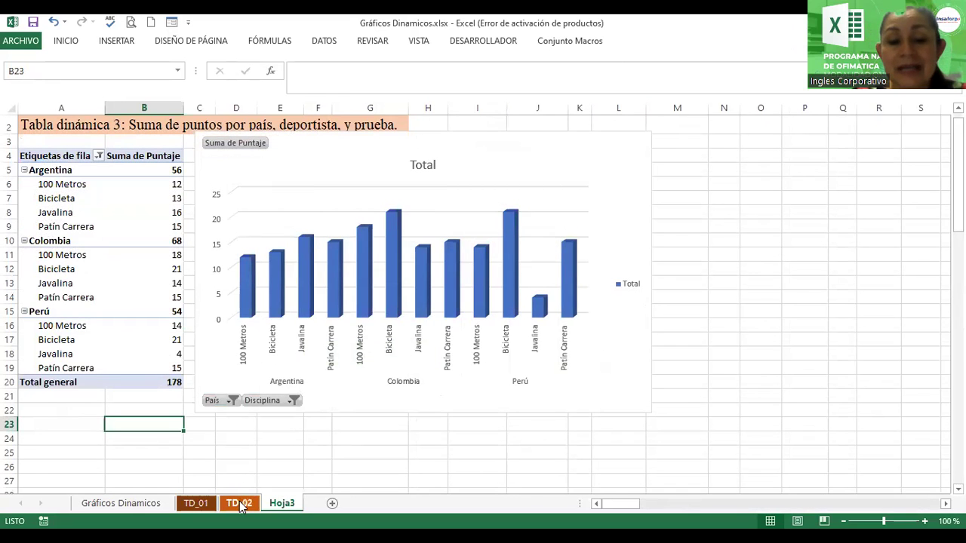
pyautogui.click(240, 504)
pyautogui.click(200, 504)
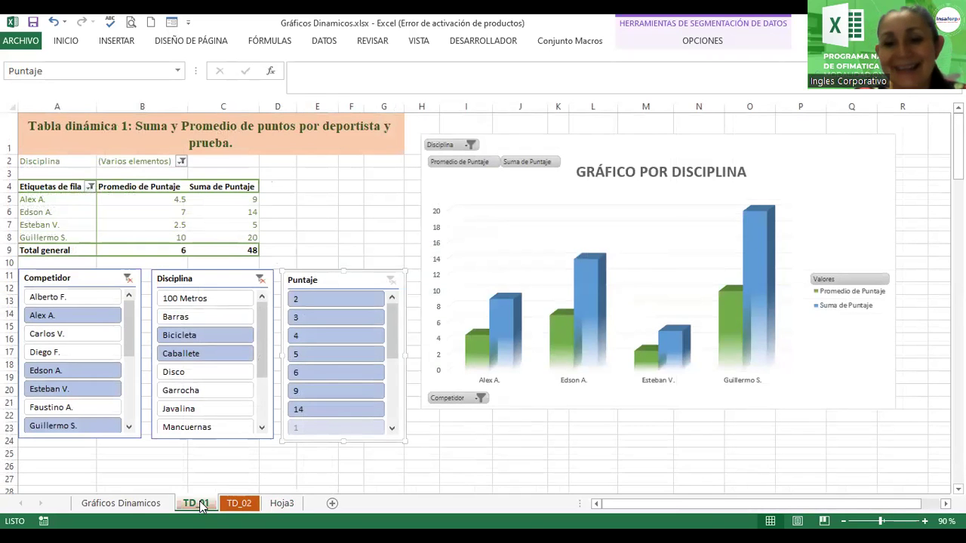
pyautogui.click(130, 506)
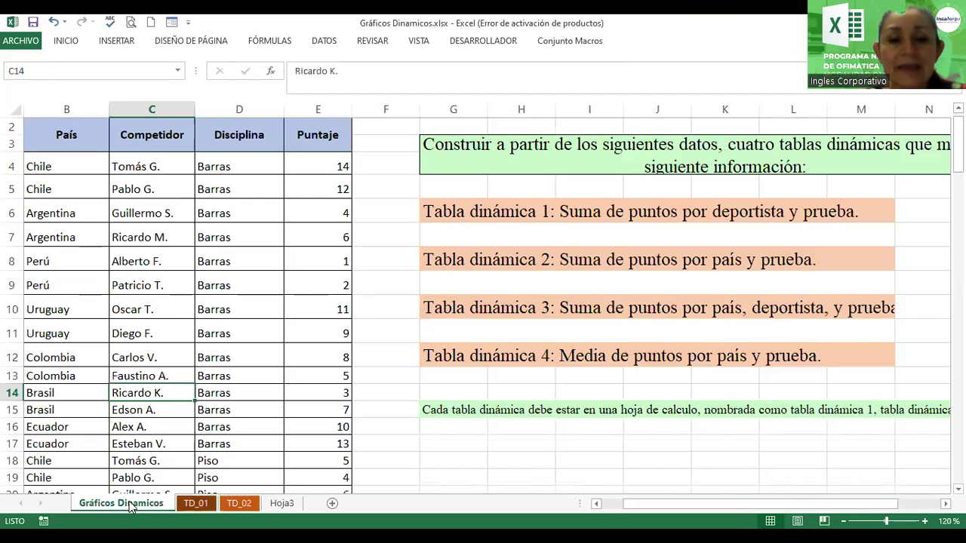
pyautogui.click(203, 506)
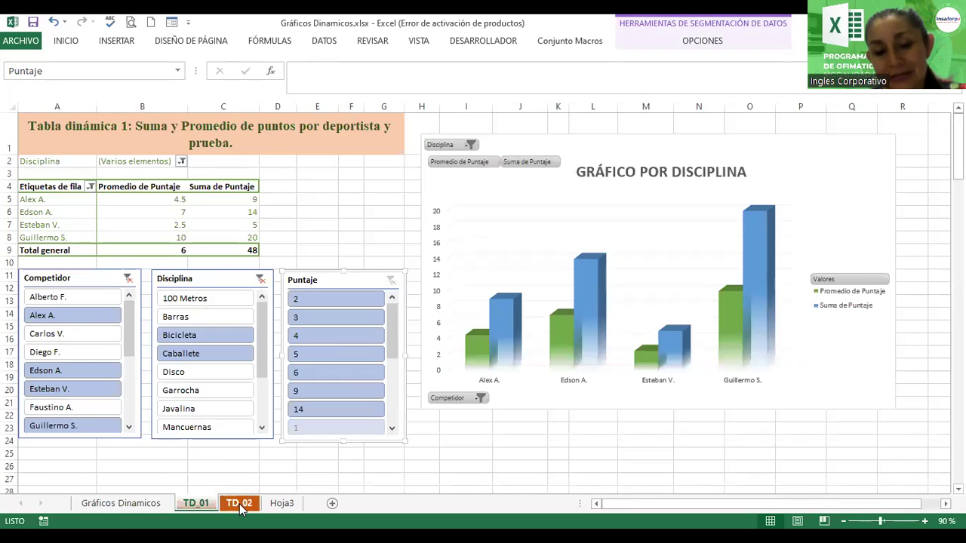
pyautogui.click(237, 510)
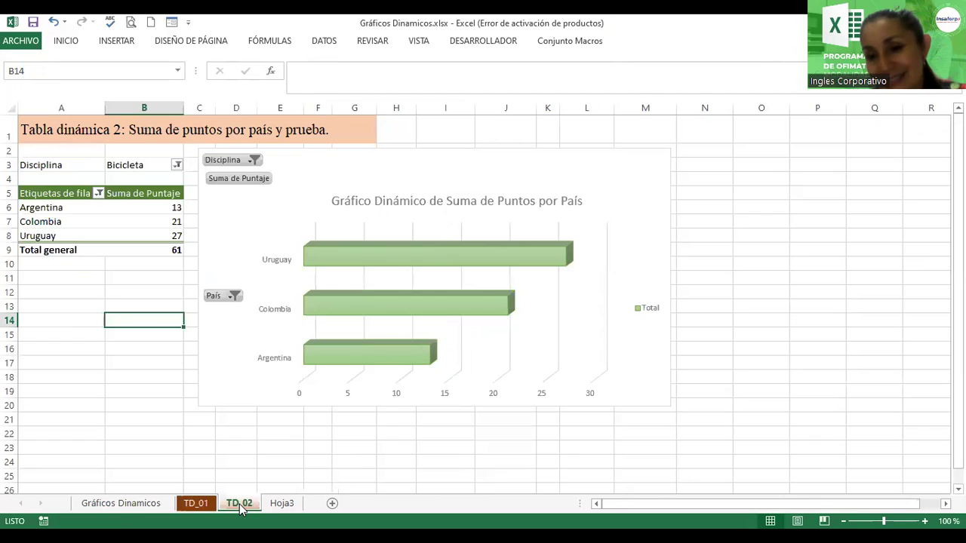
pyautogui.click(287, 506)
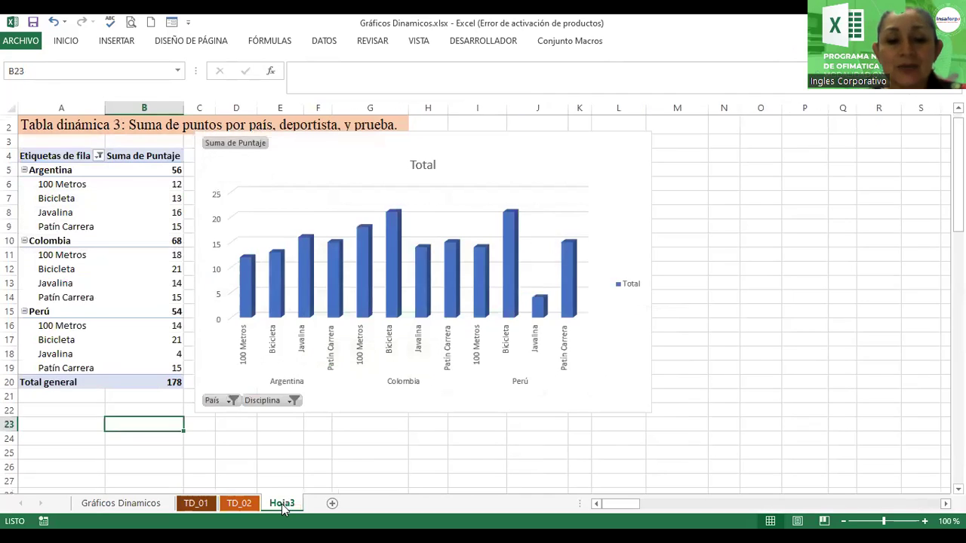
pyautogui.click(232, 507)
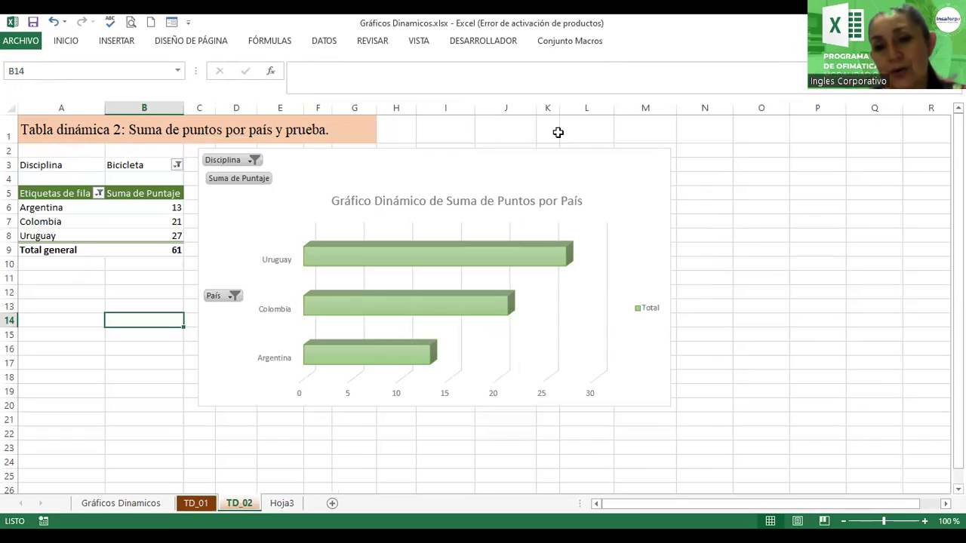
pyautogui.click(634, 195)
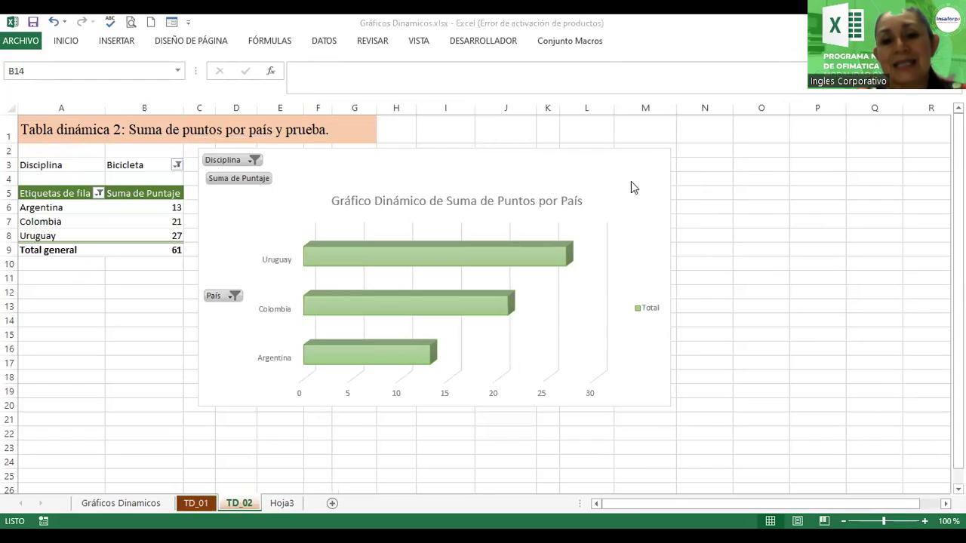